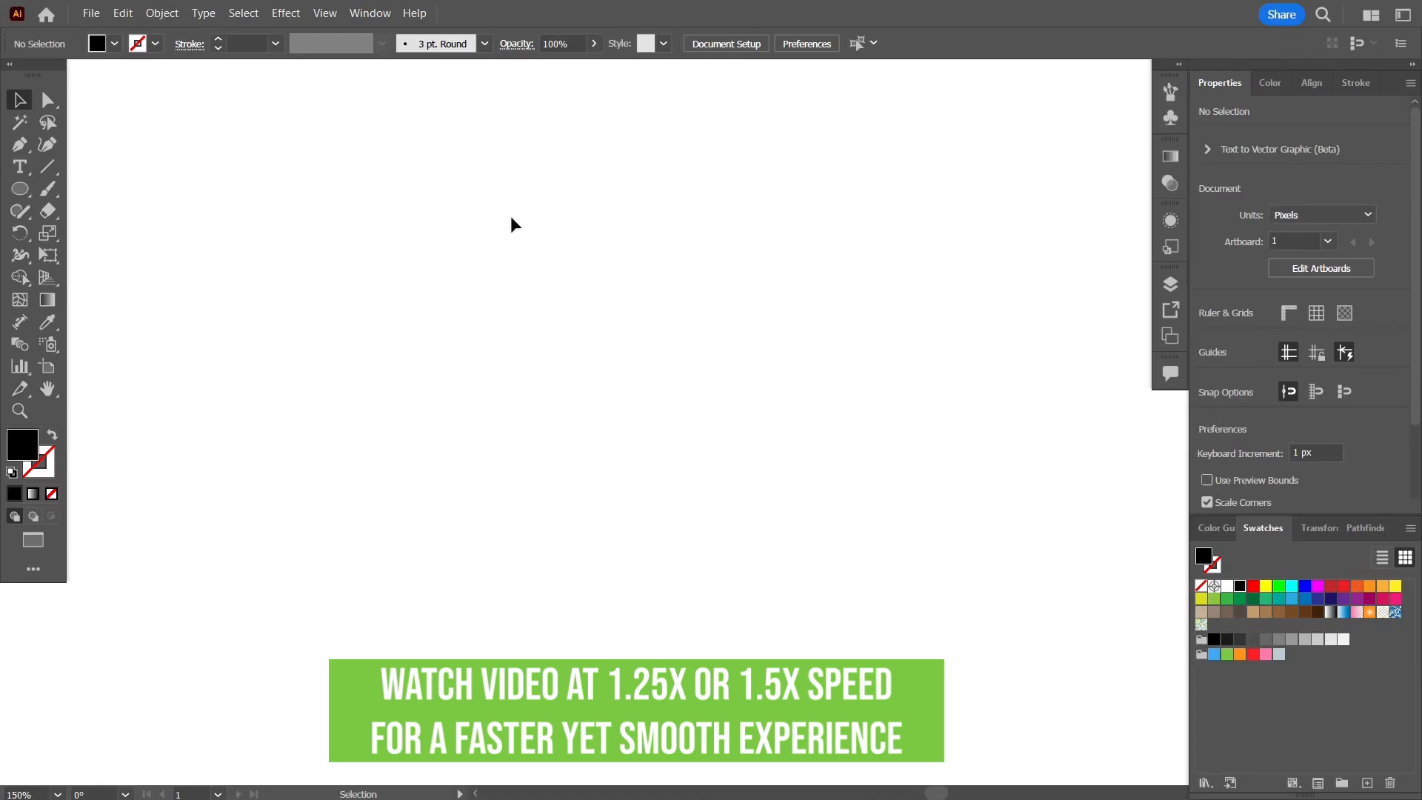
- Sketch a rough disc with the black Paintbrush: a large outer circle and a small circle in its centre
left_click(47, 189)
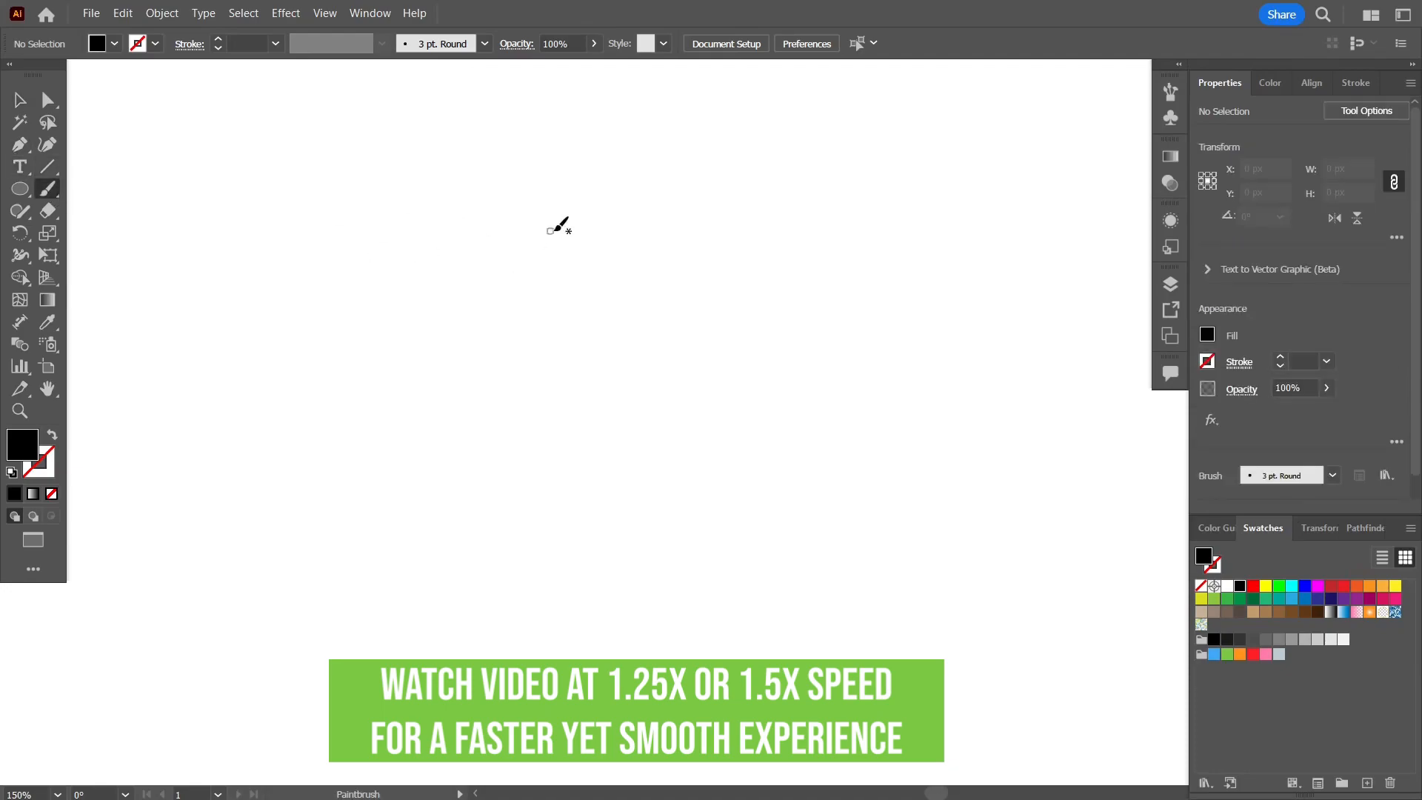
mouse_move(564, 247)
left_mouse_down()
mouse_move(459, 229)
mouse_move(412, 309)
mouse_move(459, 416)
mouse_move(609, 479)
mouse_move(717, 369)
mouse_move(668, 249)
mouse_move(580, 208)
mouse_move(455, 232)
left_mouse_up()
mouse_move(572, 320)
left_mouse_down()
mouse_move(542, 325)
mouse_move(567, 370)
mouse_move(595, 345)
mouse_move(573, 323)
left_mouse_up()
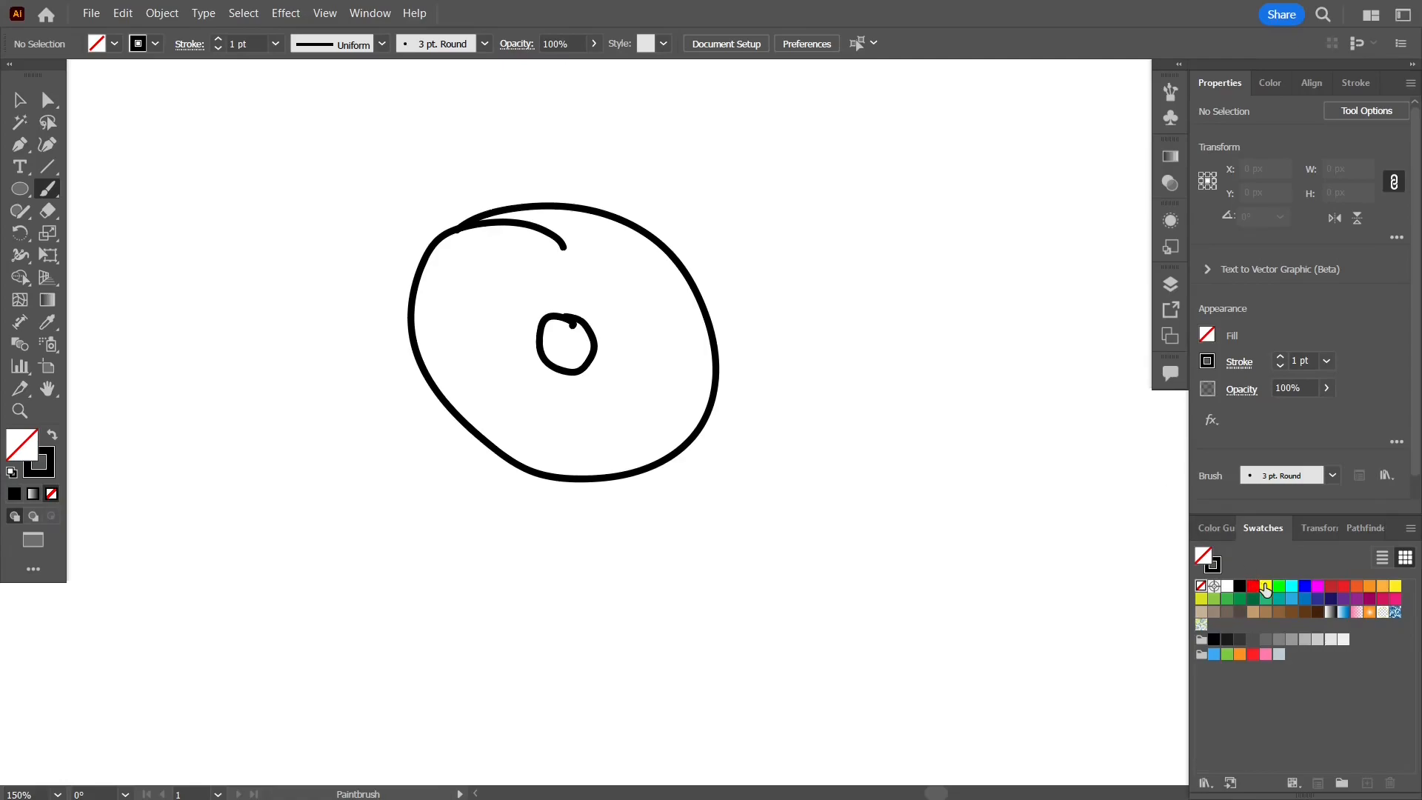
- Scribble yellow Paintbrush bands across the sketched disc, one above the centre circle and one below it
left_click(1265, 586)
mouse_move(504, 216)
left_mouse_down()
mouse_move(532, 211)
mouse_move(483, 225)
mouse_move(538, 222)
mouse_move(519, 232)
left_mouse_up()
key("/")
left_click(49, 473)
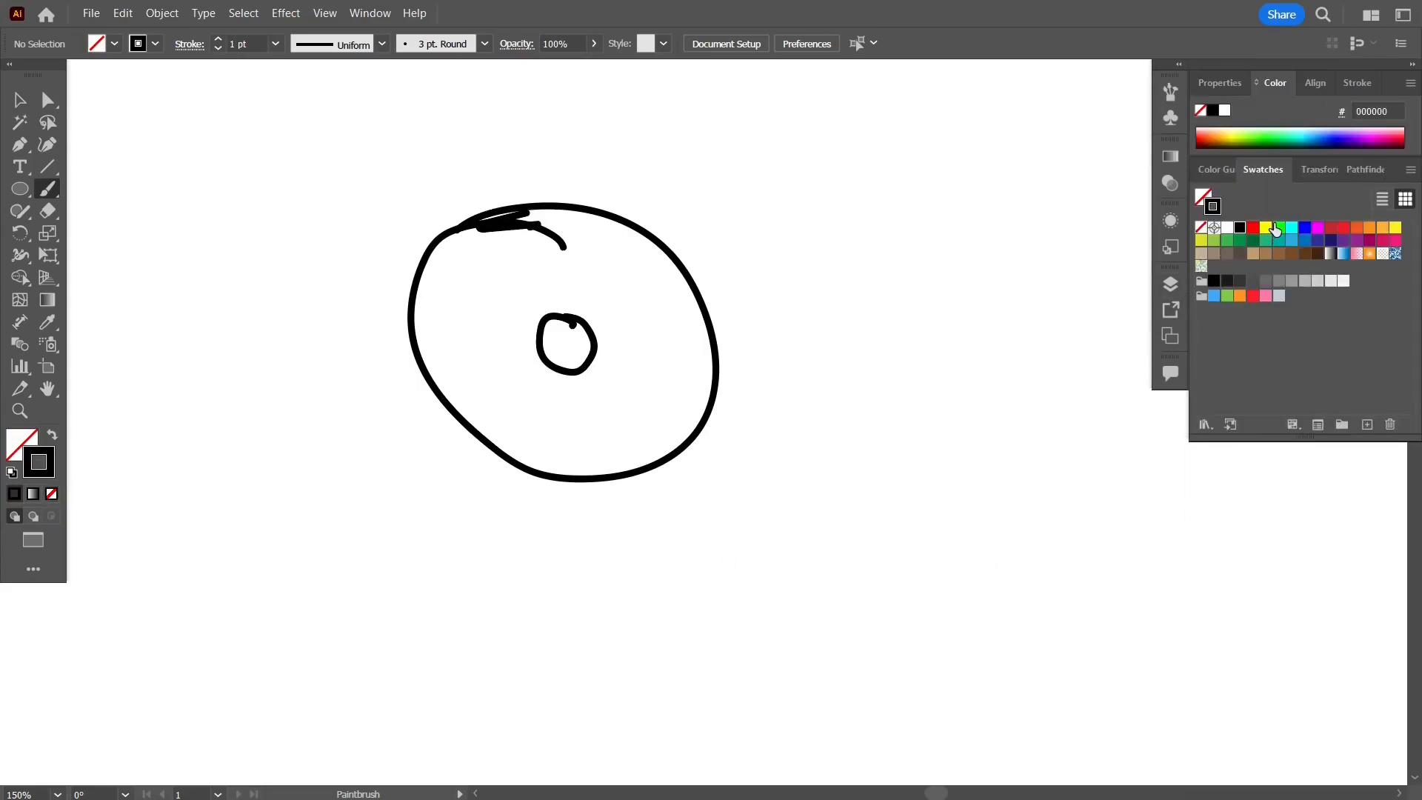
left_click(1265, 228)
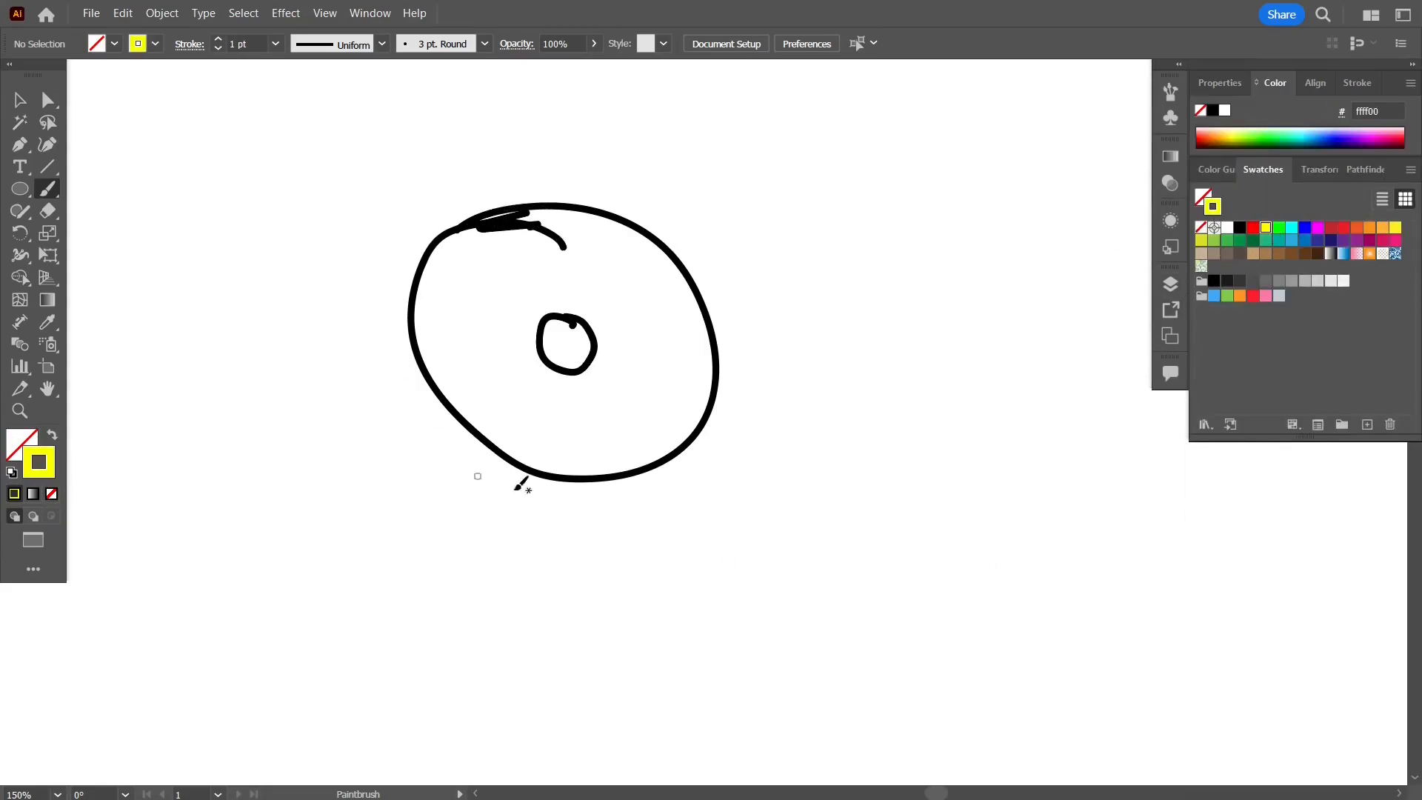
mouse_move(509, 212)
left_mouse_down()
mouse_move(549, 208)
mouse_move(497, 224)
mouse_move(498, 247)
mouse_move(520, 256)
mouse_move(496, 225)
mouse_move(525, 212)
mouse_move(560, 245)
mouse_move(545, 322)
left_mouse_up()
mouse_move(580, 374)
left_mouse_down()
mouse_move(577, 419)
mouse_move(648, 426)
mouse_move(624, 457)
mouse_move(638, 469)
mouse_move(580, 355)
mouse_move(608, 410)
mouse_move(648, 425)
left_mouse_up()
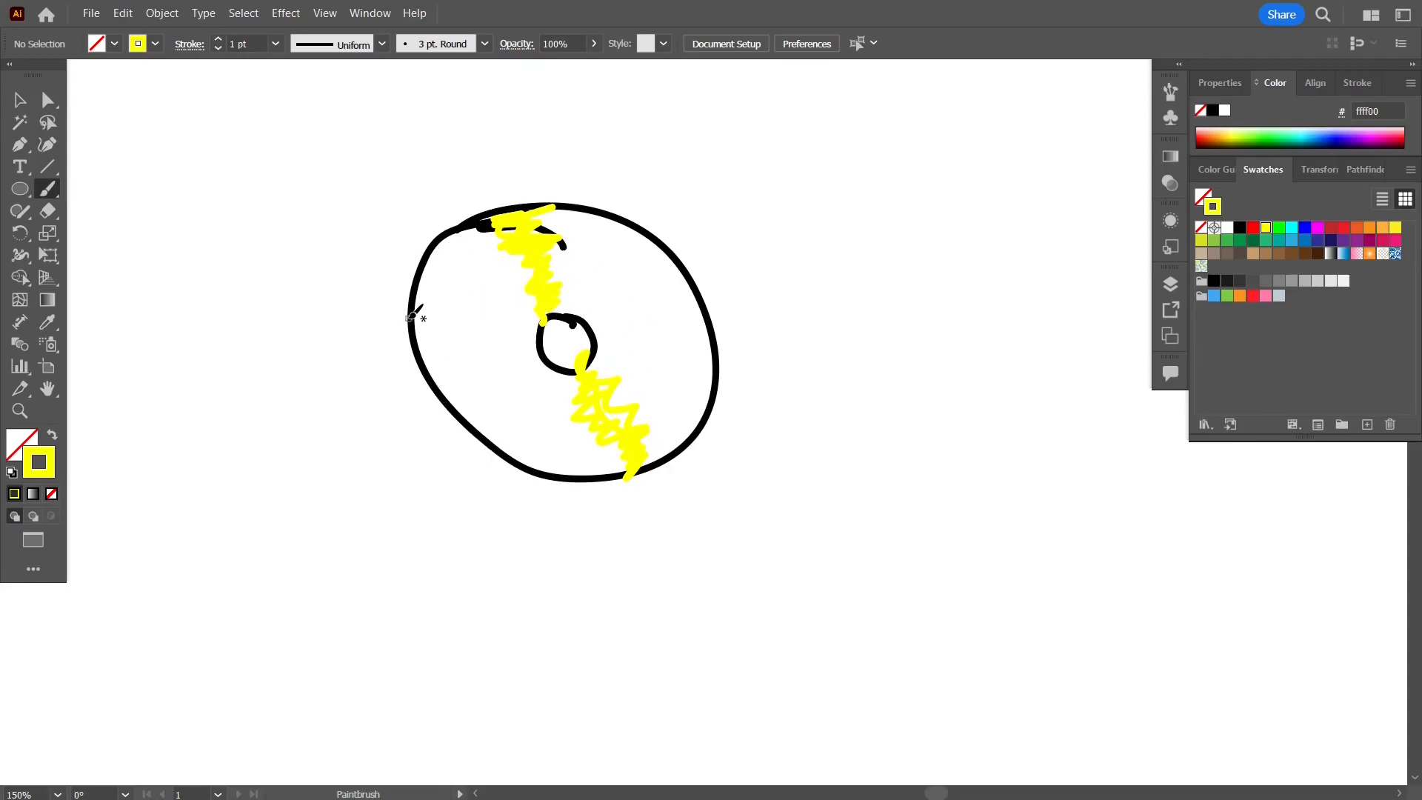
- Select the whole brush sketch and delete it
left_click(21, 101)
left_click_drag(352, 146, 861, 535)
key("Delete")
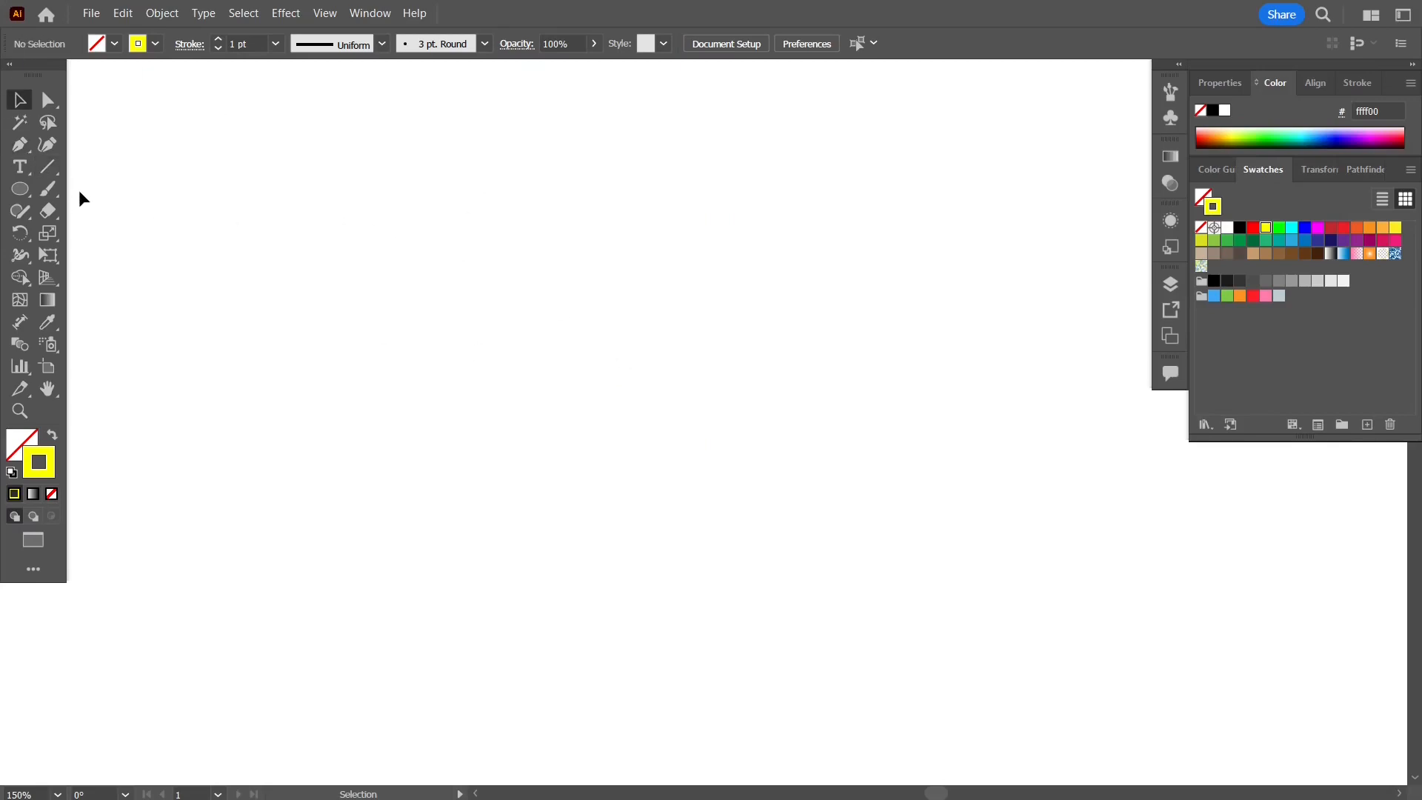
- Draw a circle on the artboard without a stroke, fill it with light grey e6e6e6 and shift it slightly
key("l")
left_click_drag(588, 348, 733, 499)
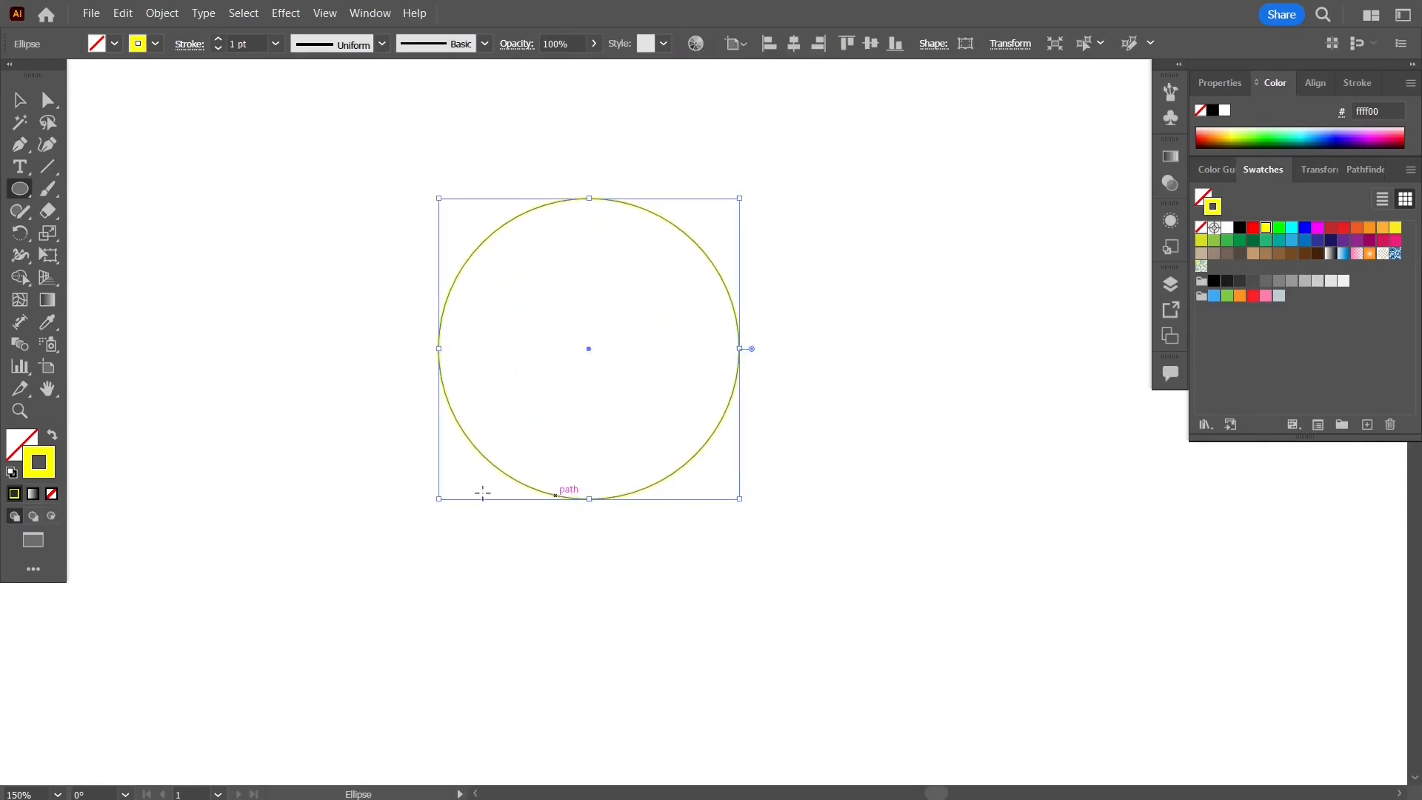
left_click(53, 498)
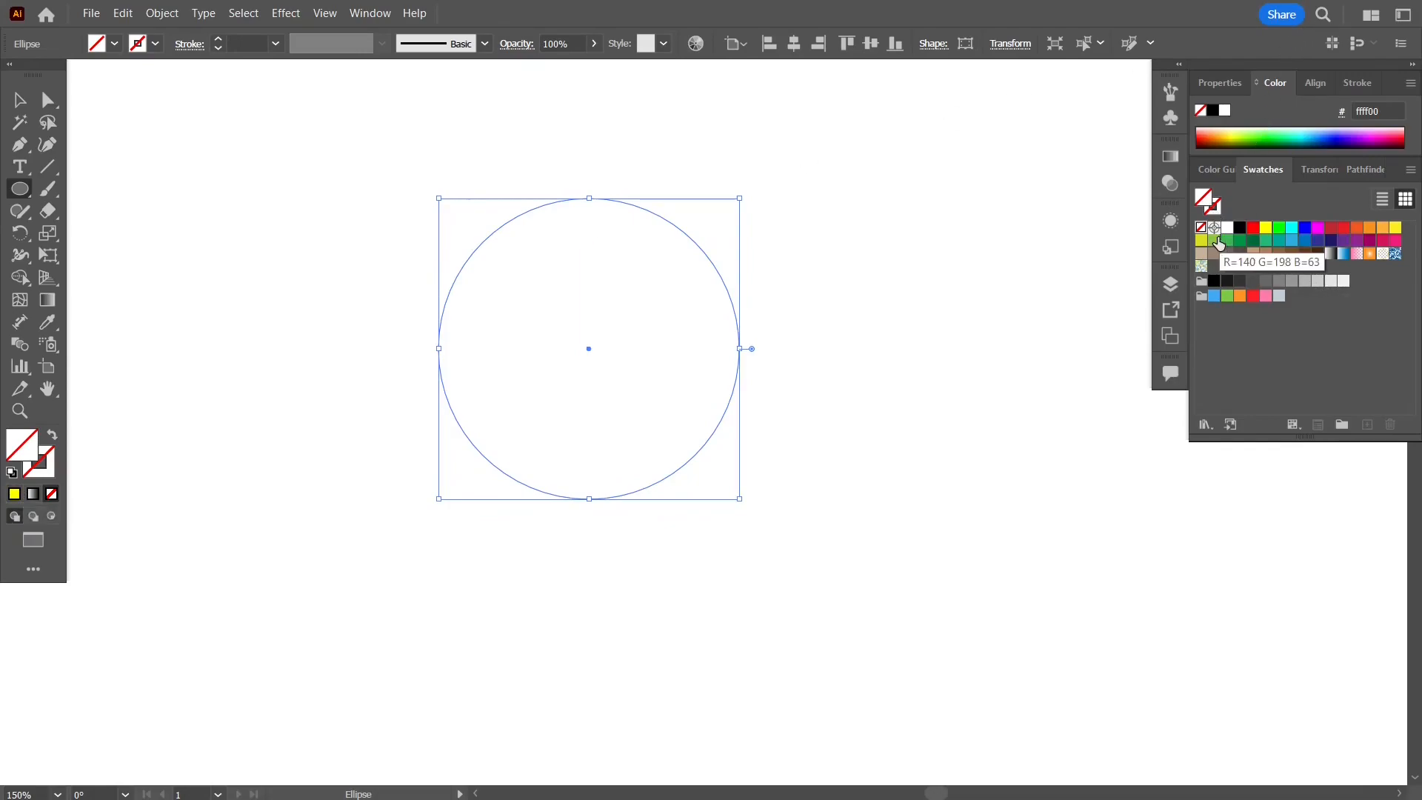
left_click(1331, 281)
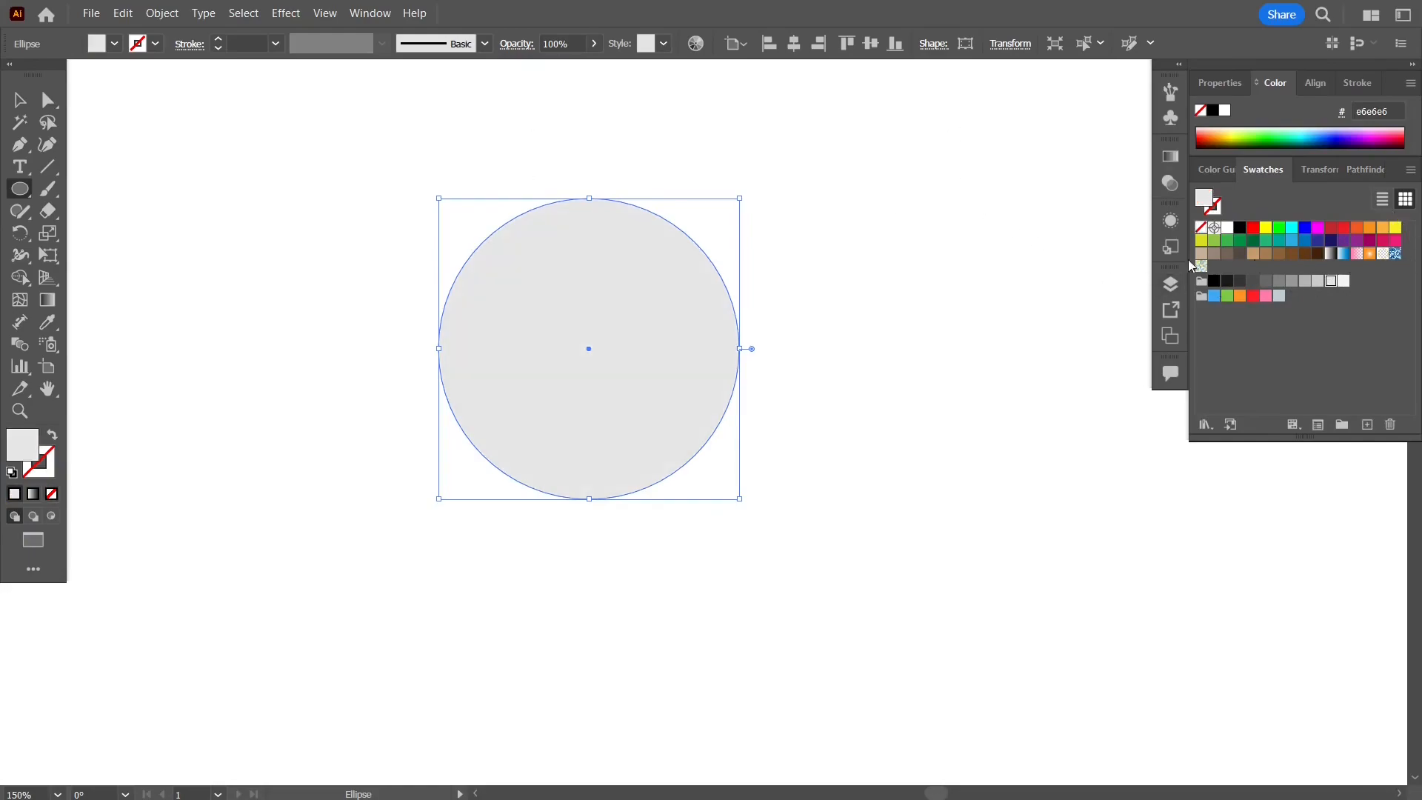
left_click(25, 104)
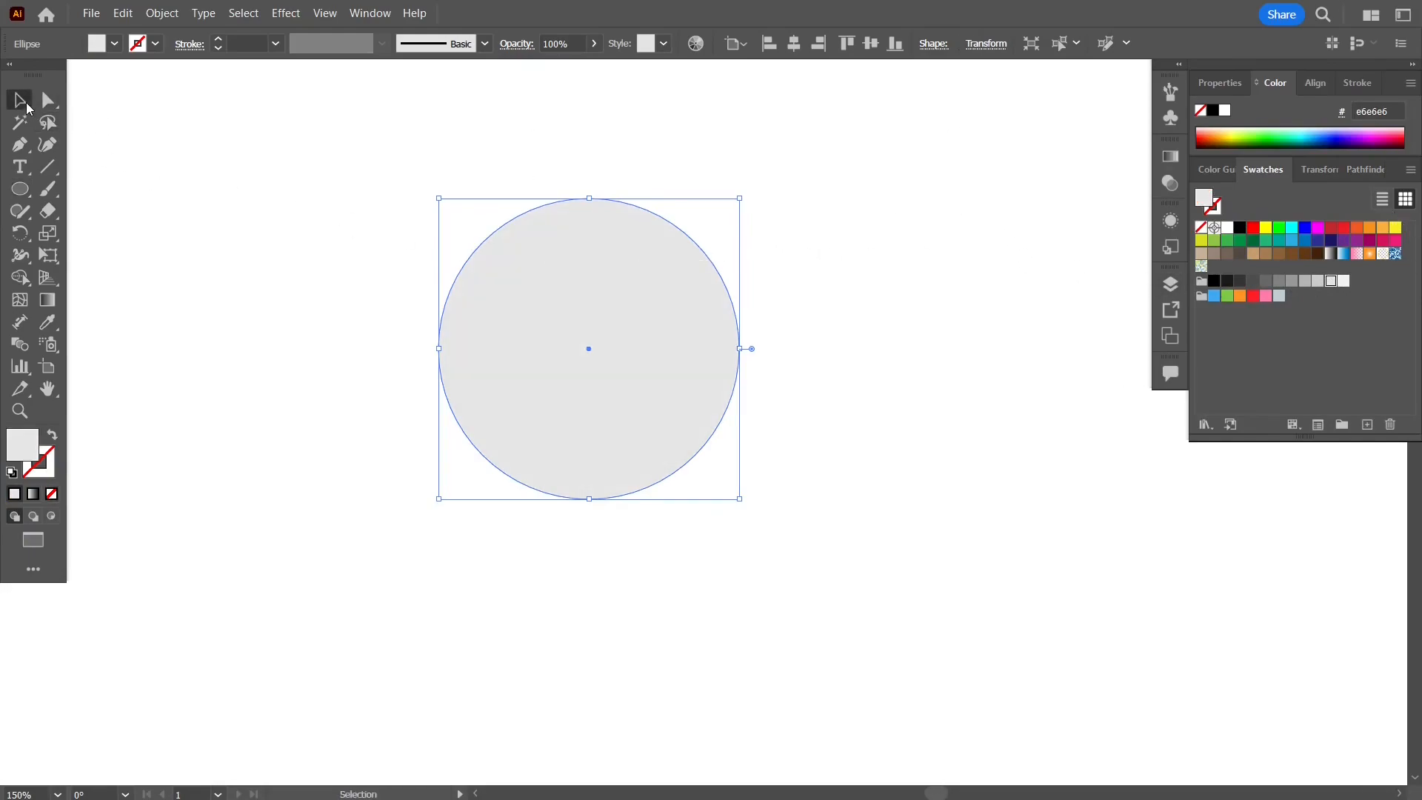
left_click_drag(650, 332, 699, 343)
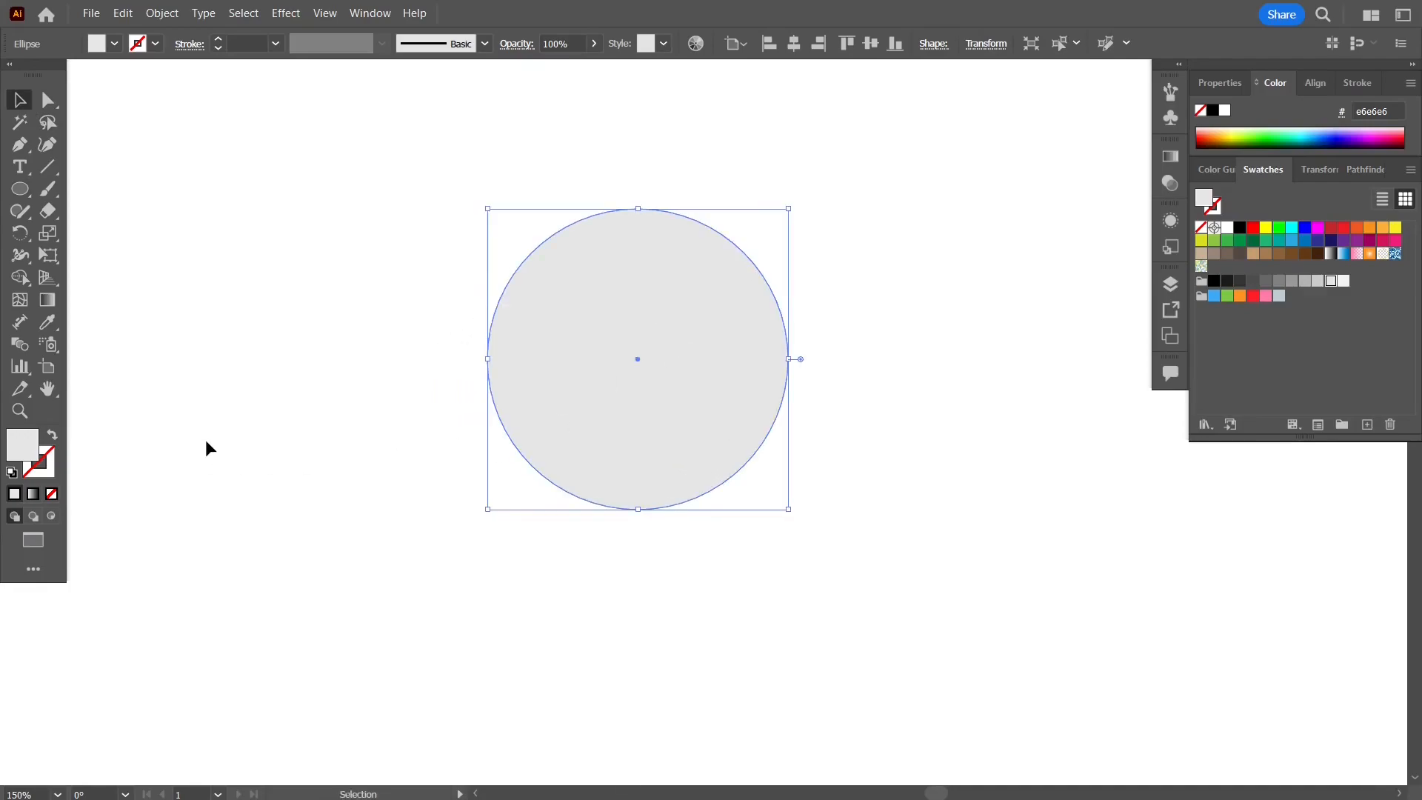
- Change the circle's fill colour to white, ffffff
double_click(1207, 202)
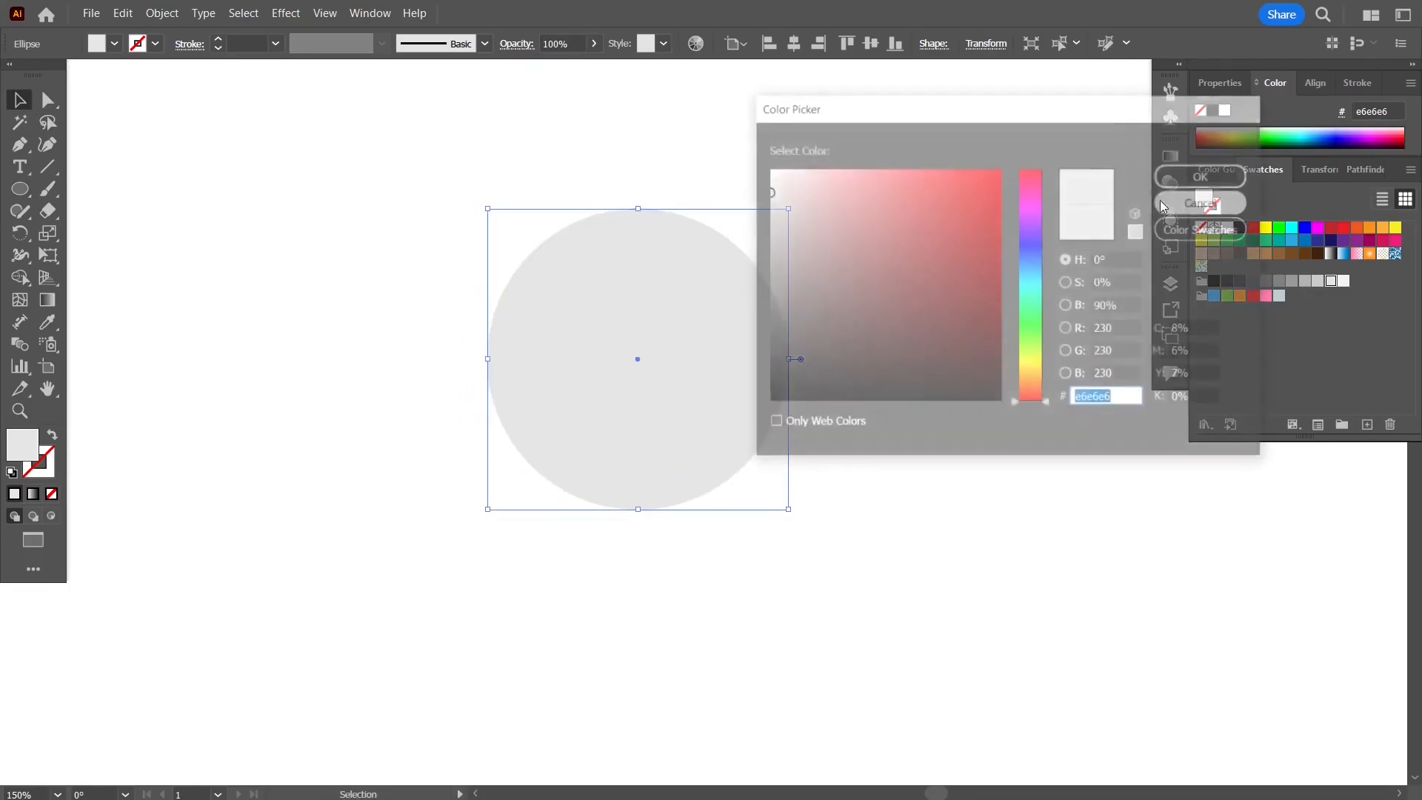
left_click_drag(874, 206, 708, 129)
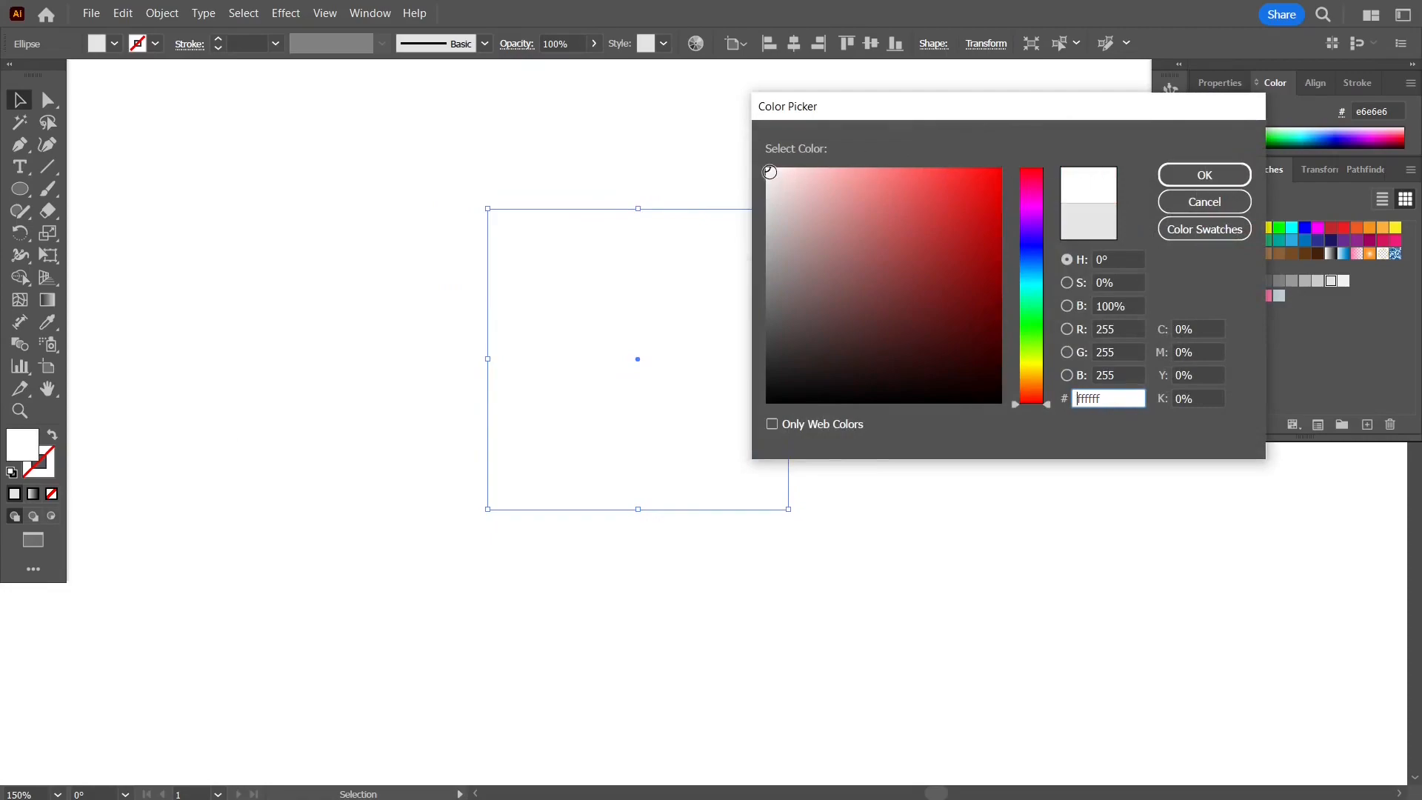
left_click(1167, 176)
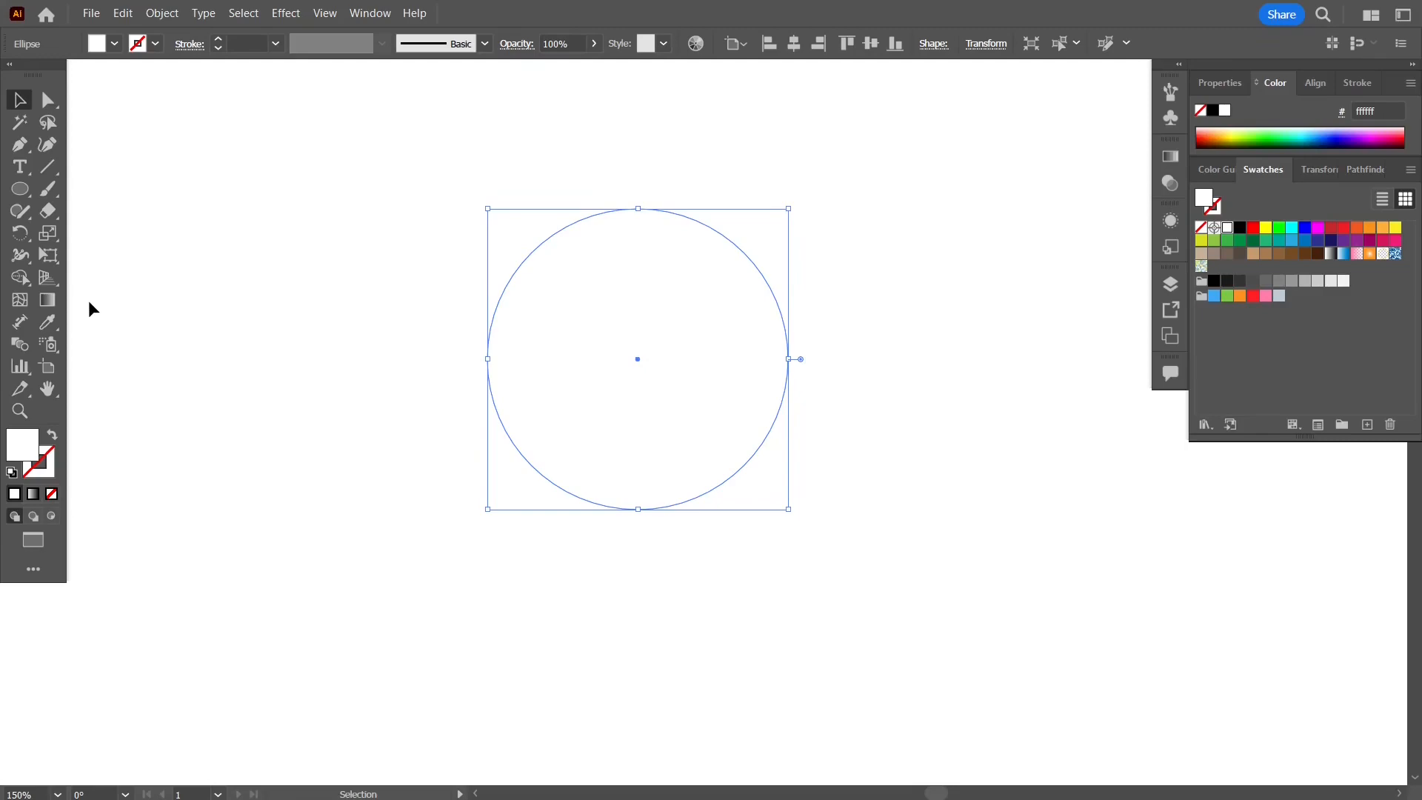
- Try a white-to-black linear gradient with three added colour stops on the circle, and switch it to radial
left_click(48, 301)
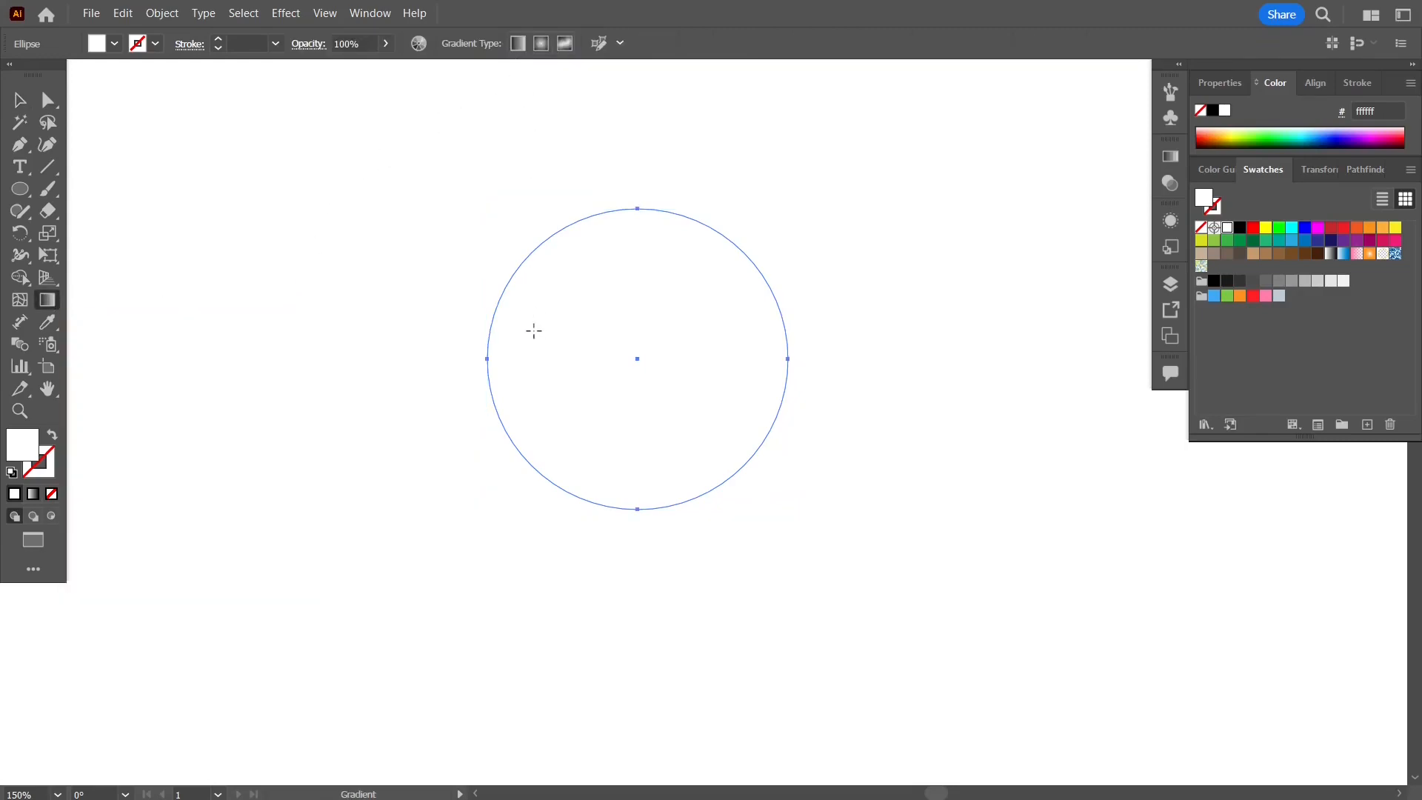
left_click(519, 368)
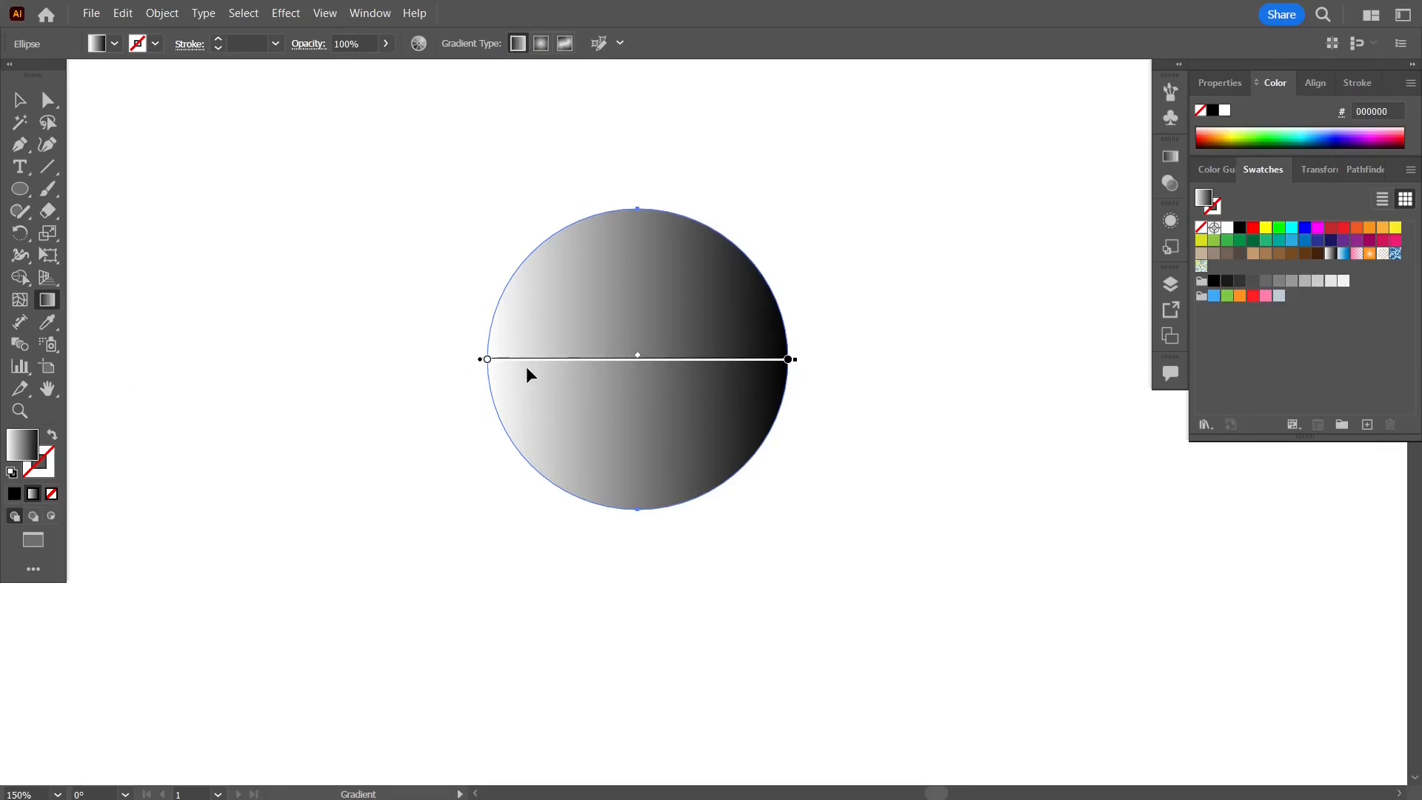
left_click(638, 365)
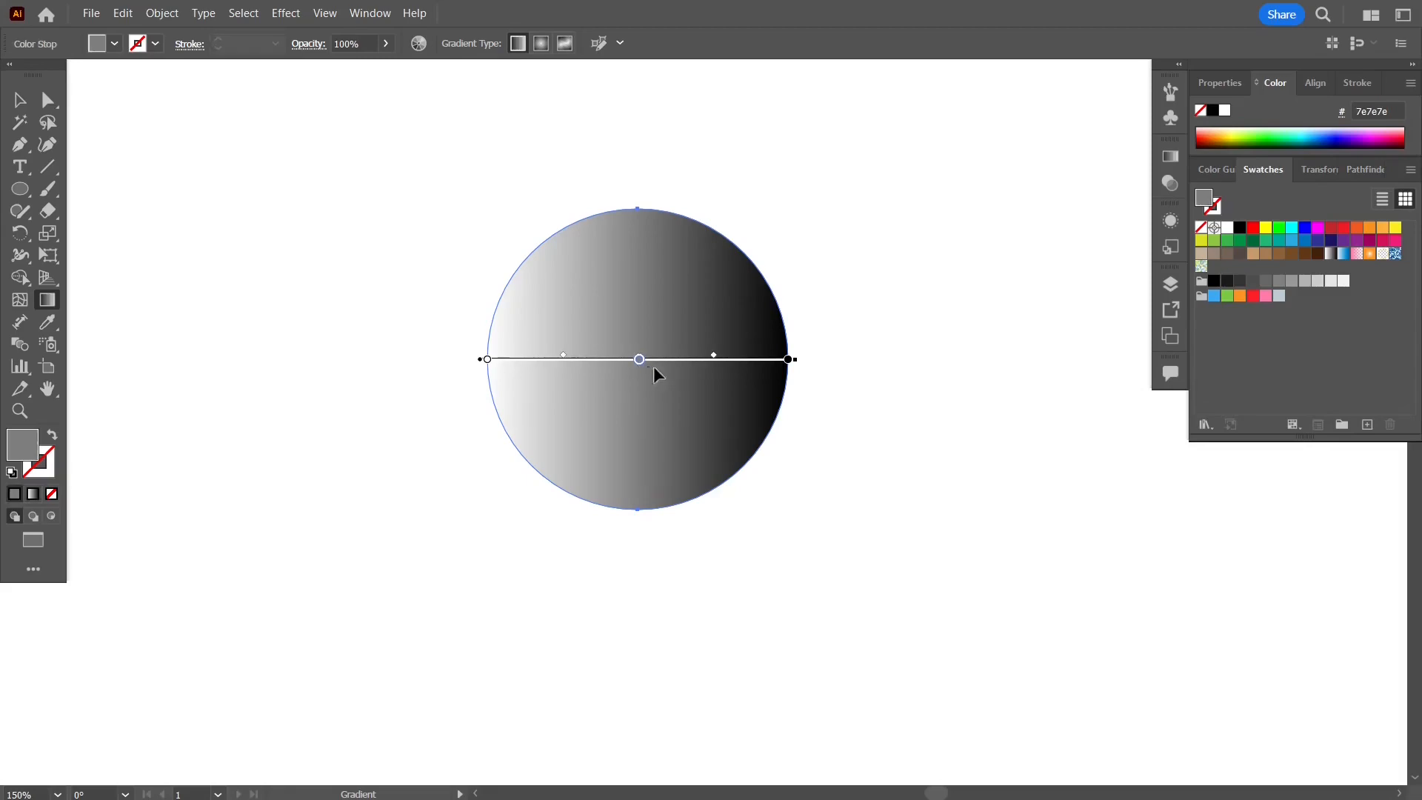
left_click(709, 365)
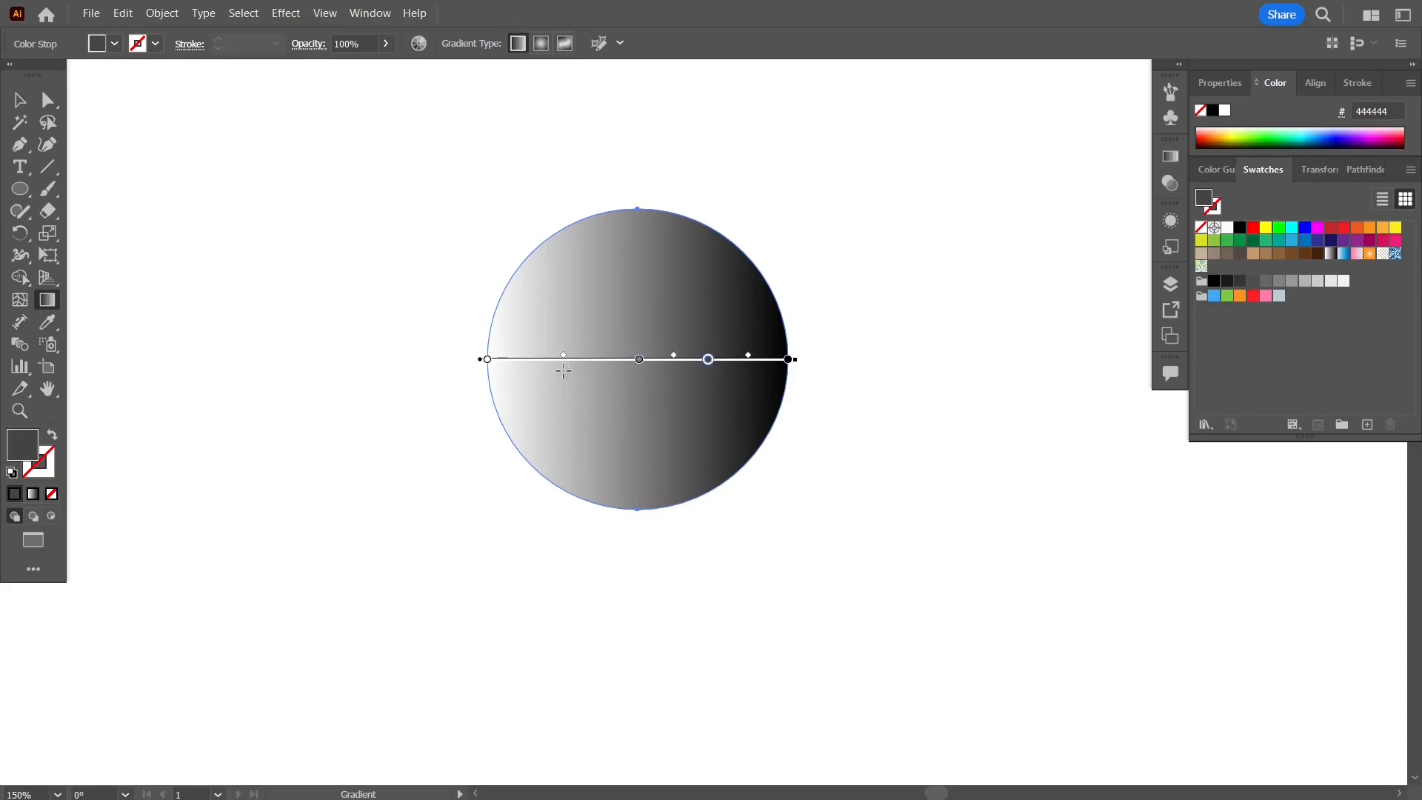
left_click(567, 369)
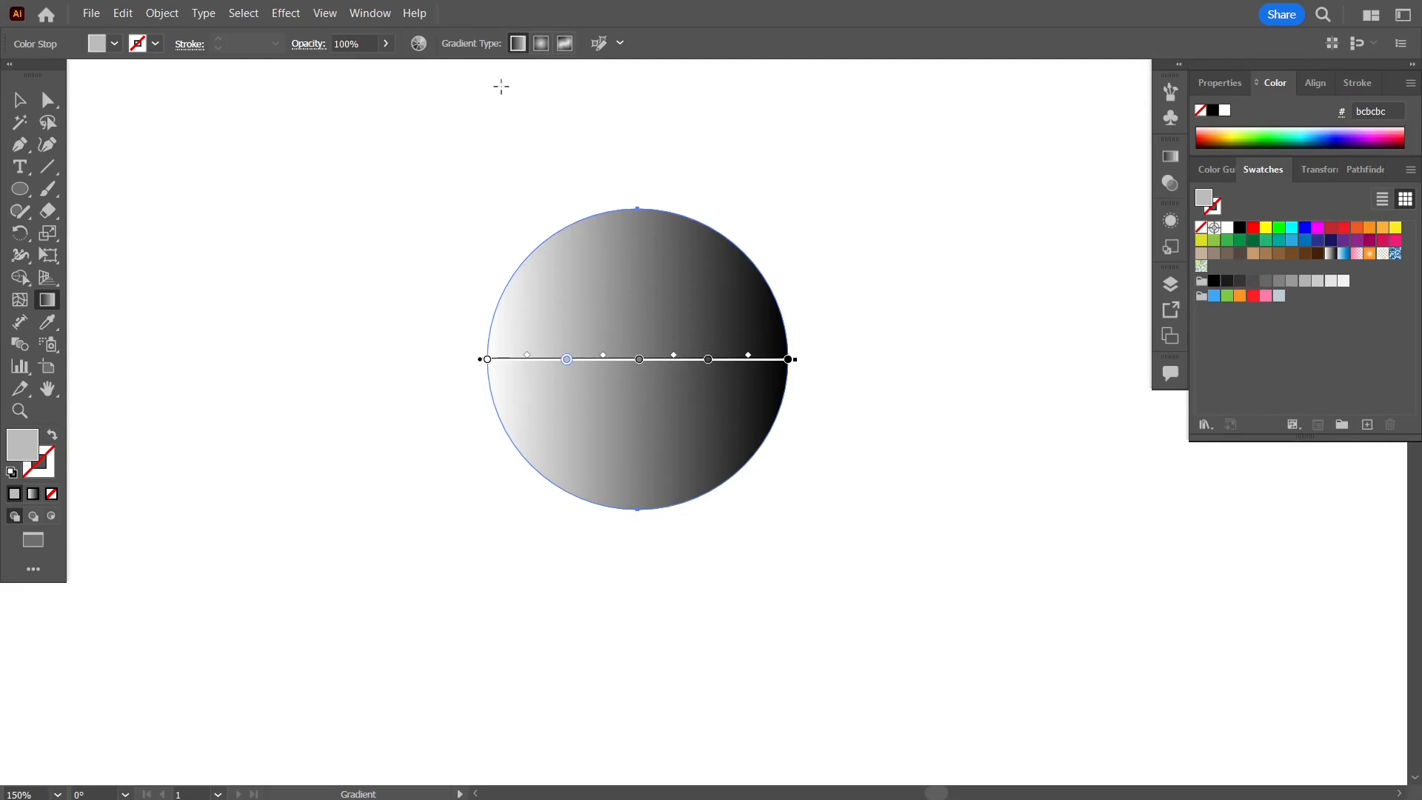
left_click(542, 43)
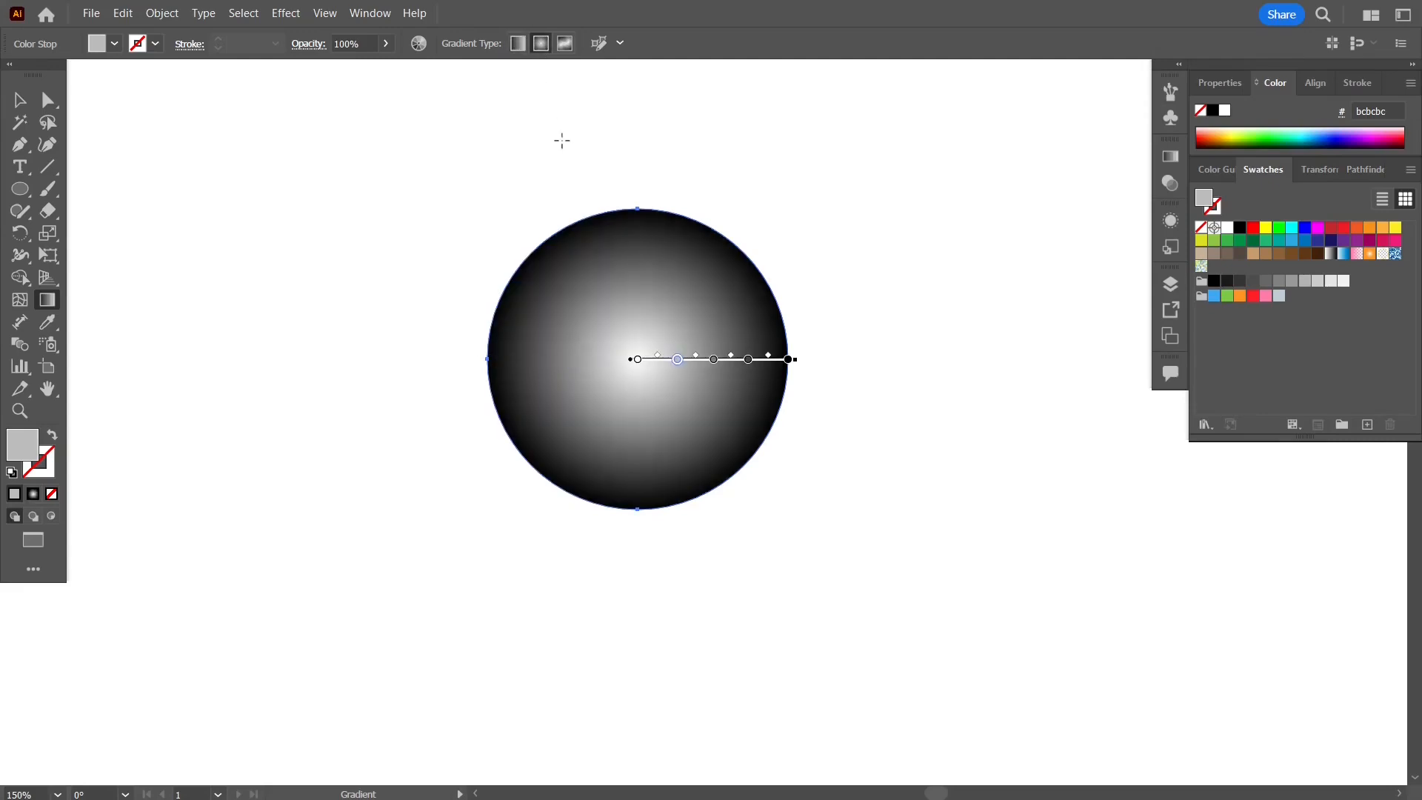
- Give the circle a freeform gradient with a white centre point, reposition the three surrounding points, and add a dark point in its lower part
left_click(566, 43)
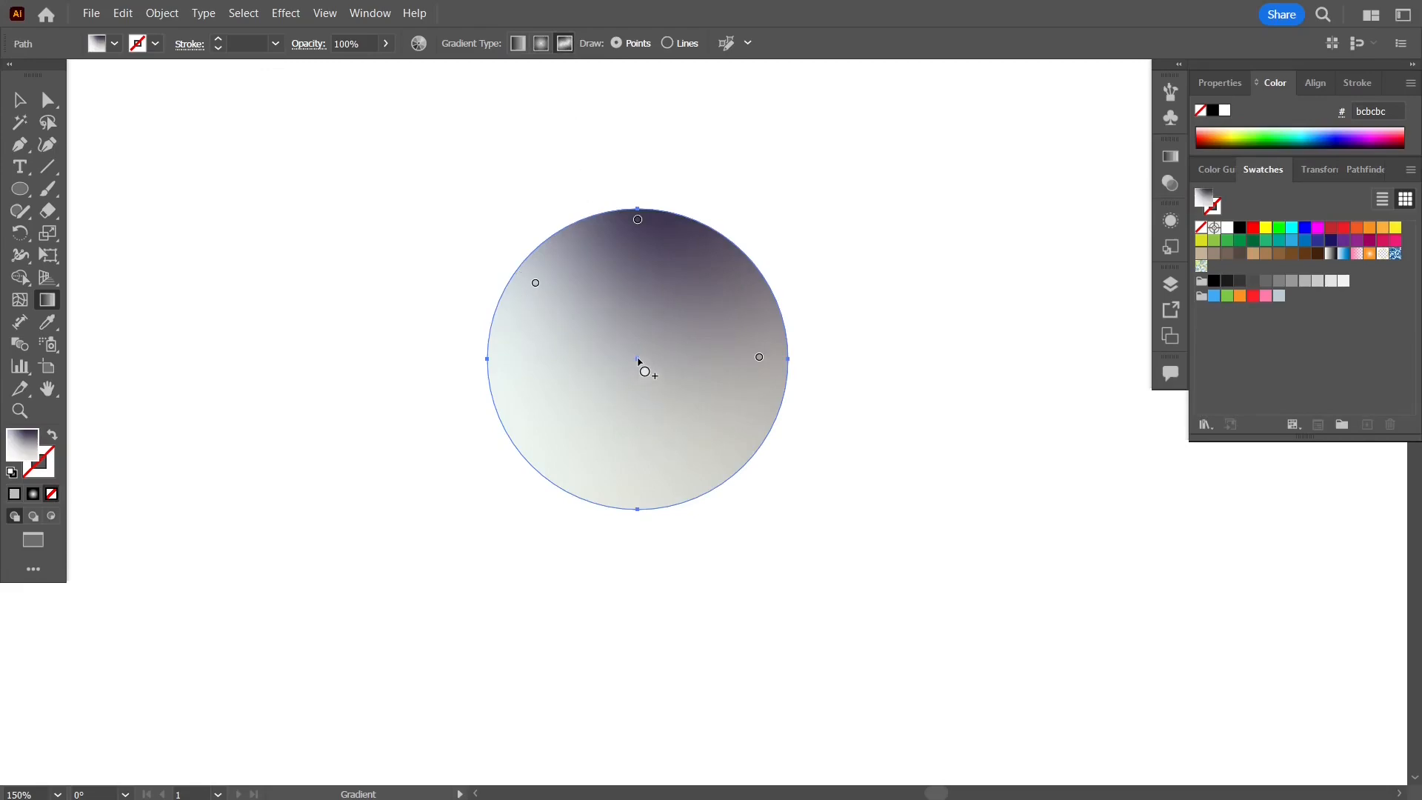
left_click(637, 360)
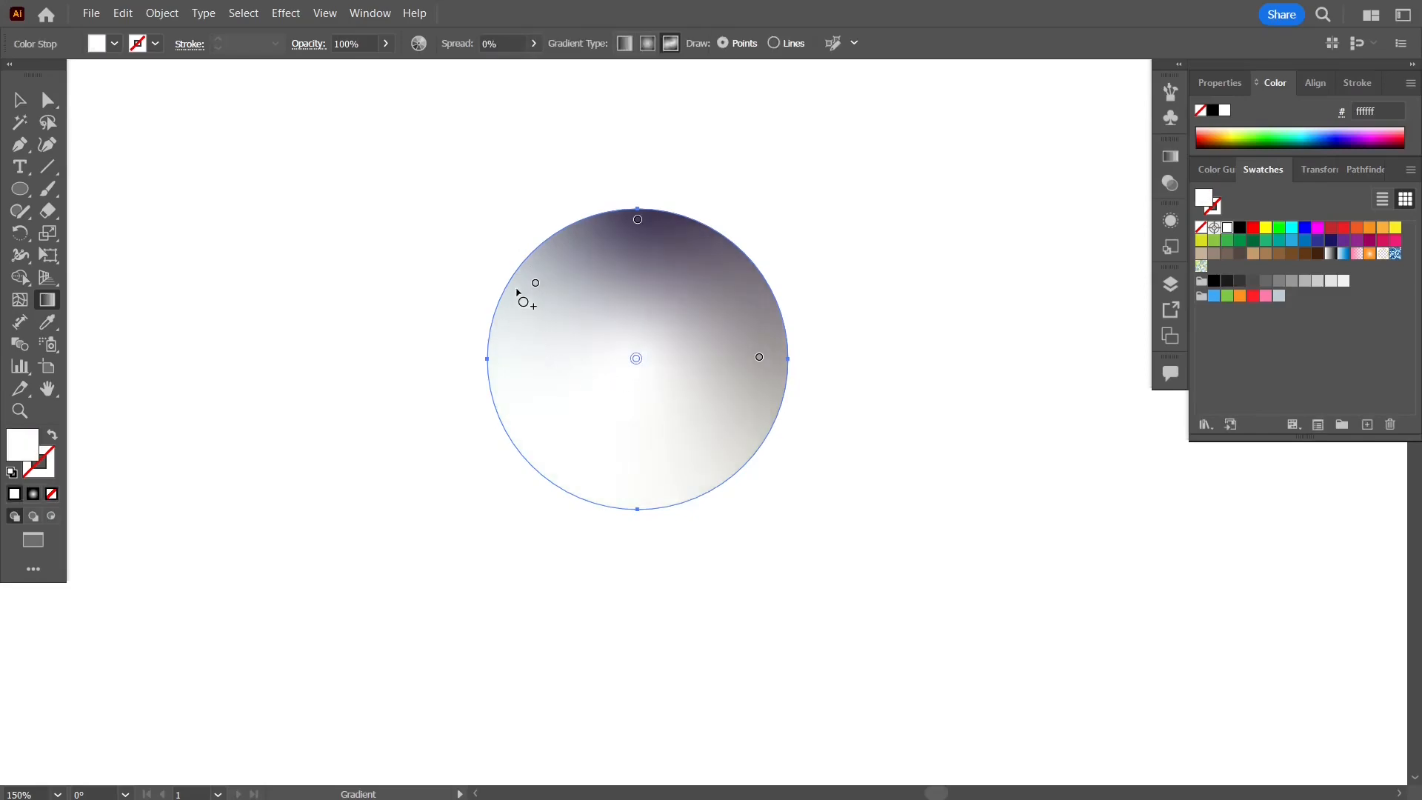
left_click_drag(535, 286, 555, 375)
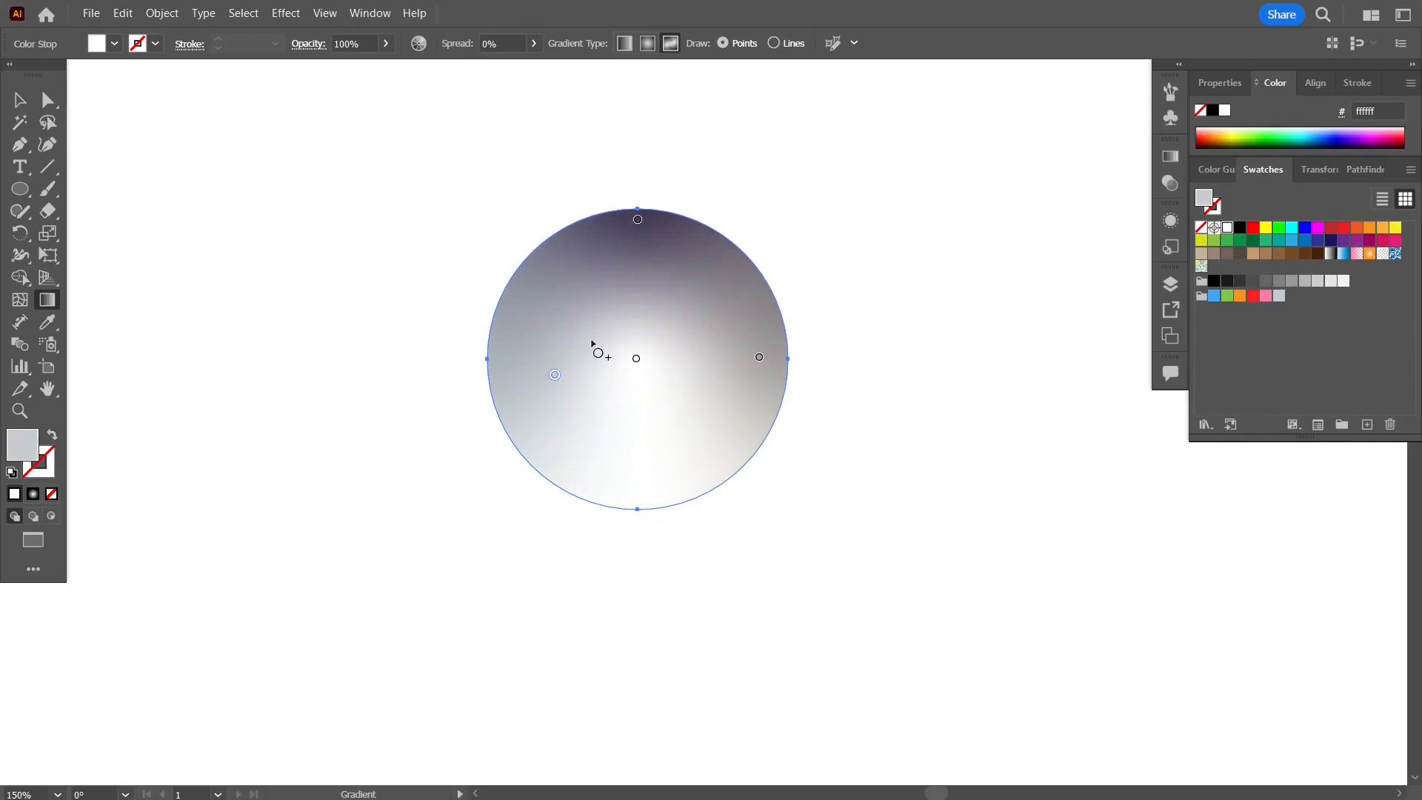
left_click_drag(759, 357, 757, 337)
left_click_drag(639, 224, 603, 249)
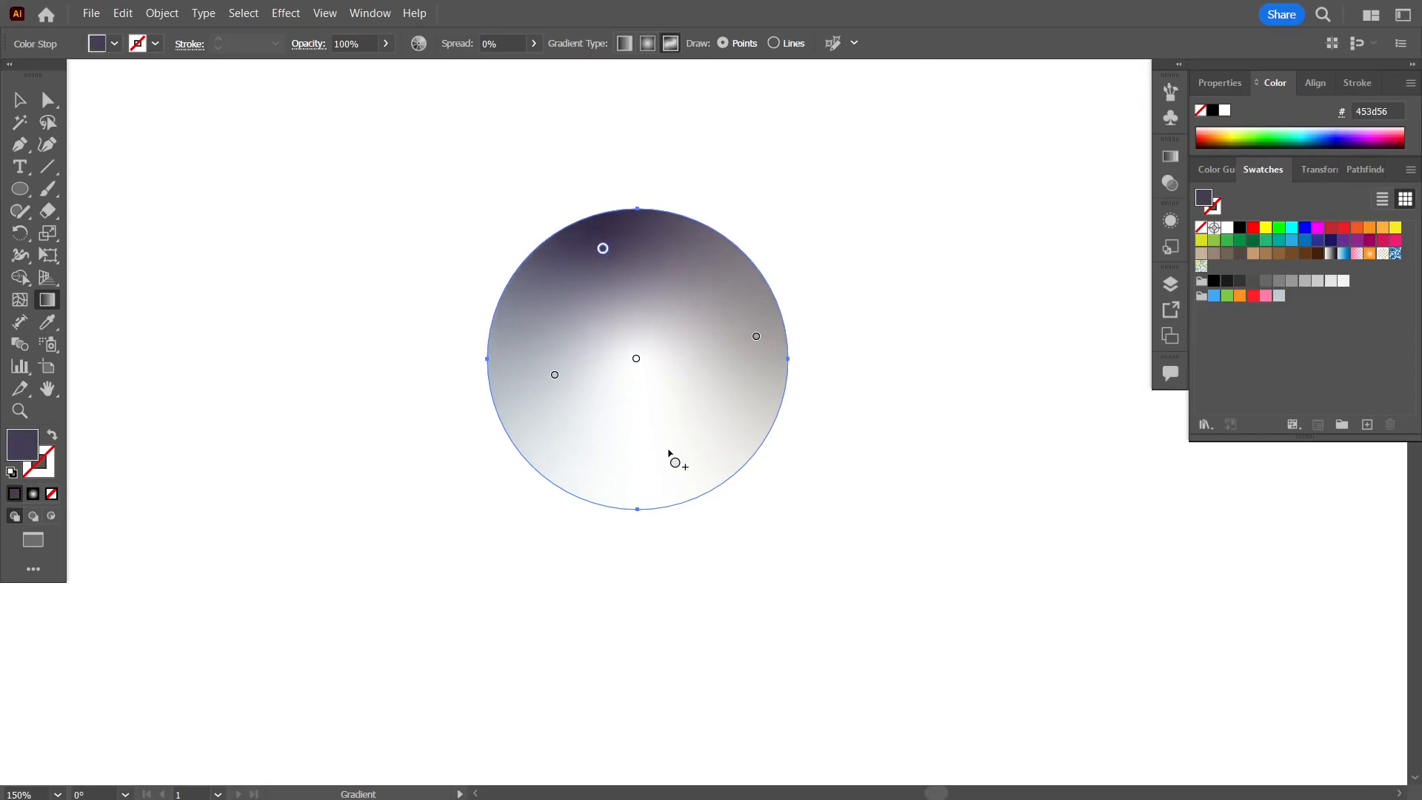
left_click(667, 450)
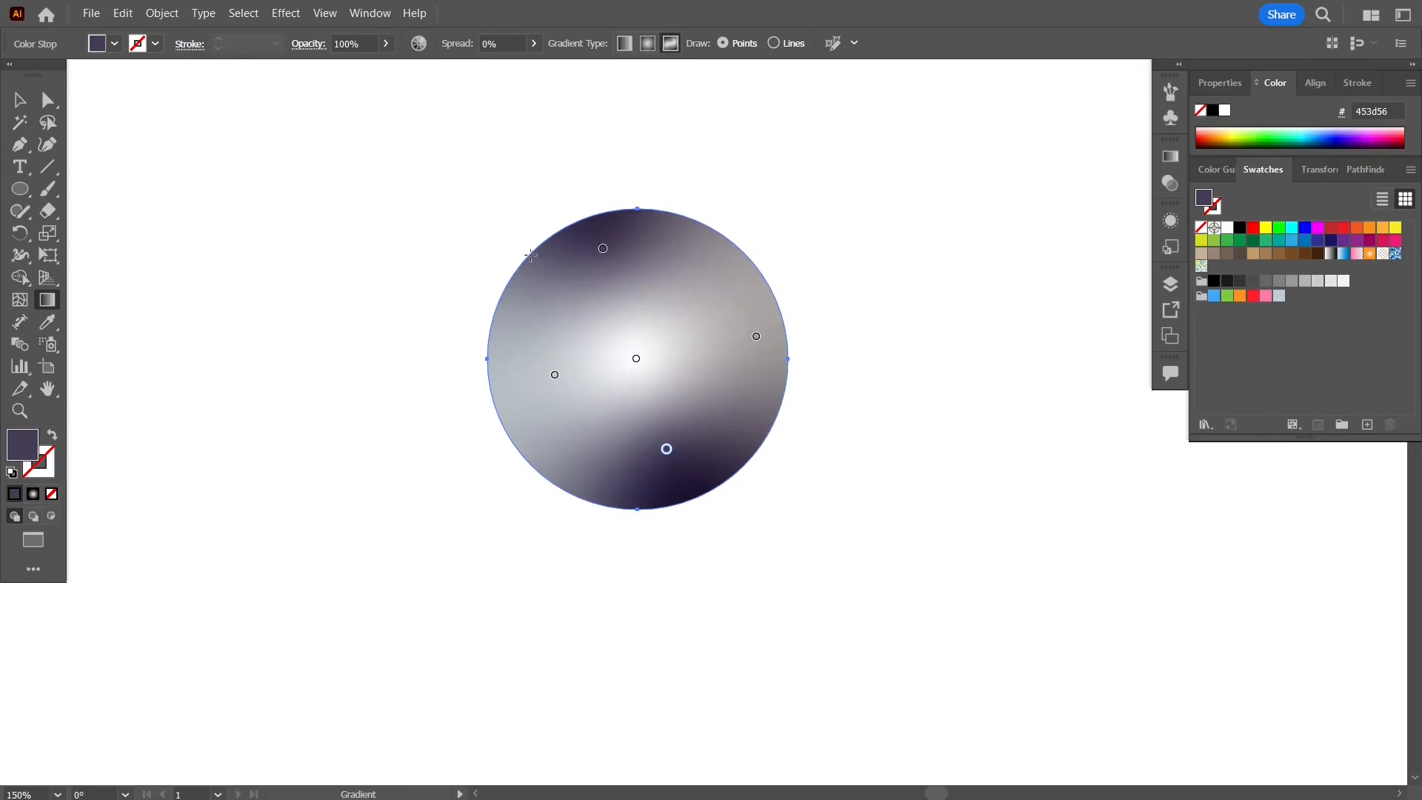
- Brush two curved lines across the circle to mark its light band, and undo both strokes
left_click(48, 189)
mouse_move(490, 215)
left_mouse_down()
mouse_move(543, 252)
mouse_move(598, 349)
mouse_move(628, 528)
left_mouse_up()
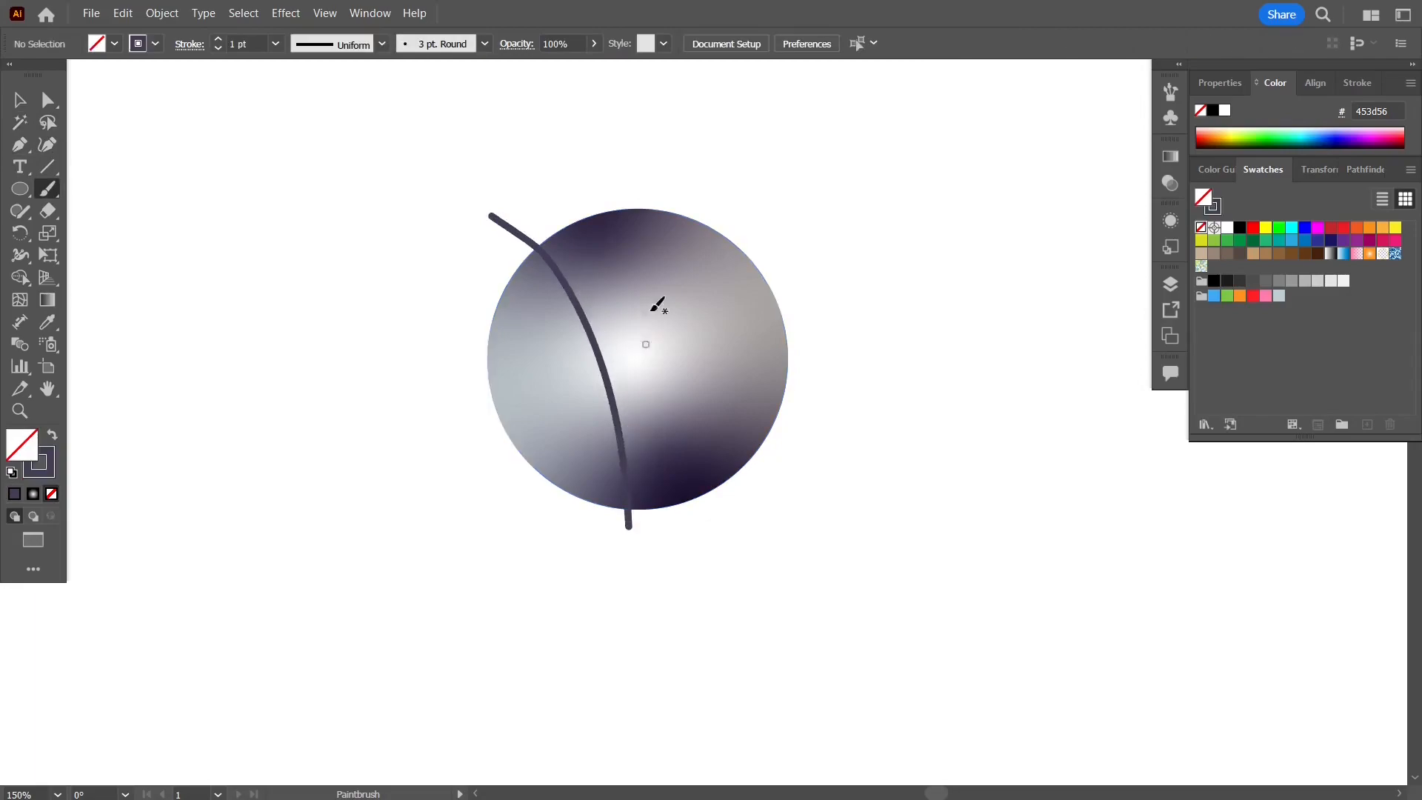
mouse_move(672, 164)
left_mouse_down()
mouse_move(701, 394)
mouse_move(791, 502)
left_mouse_up()
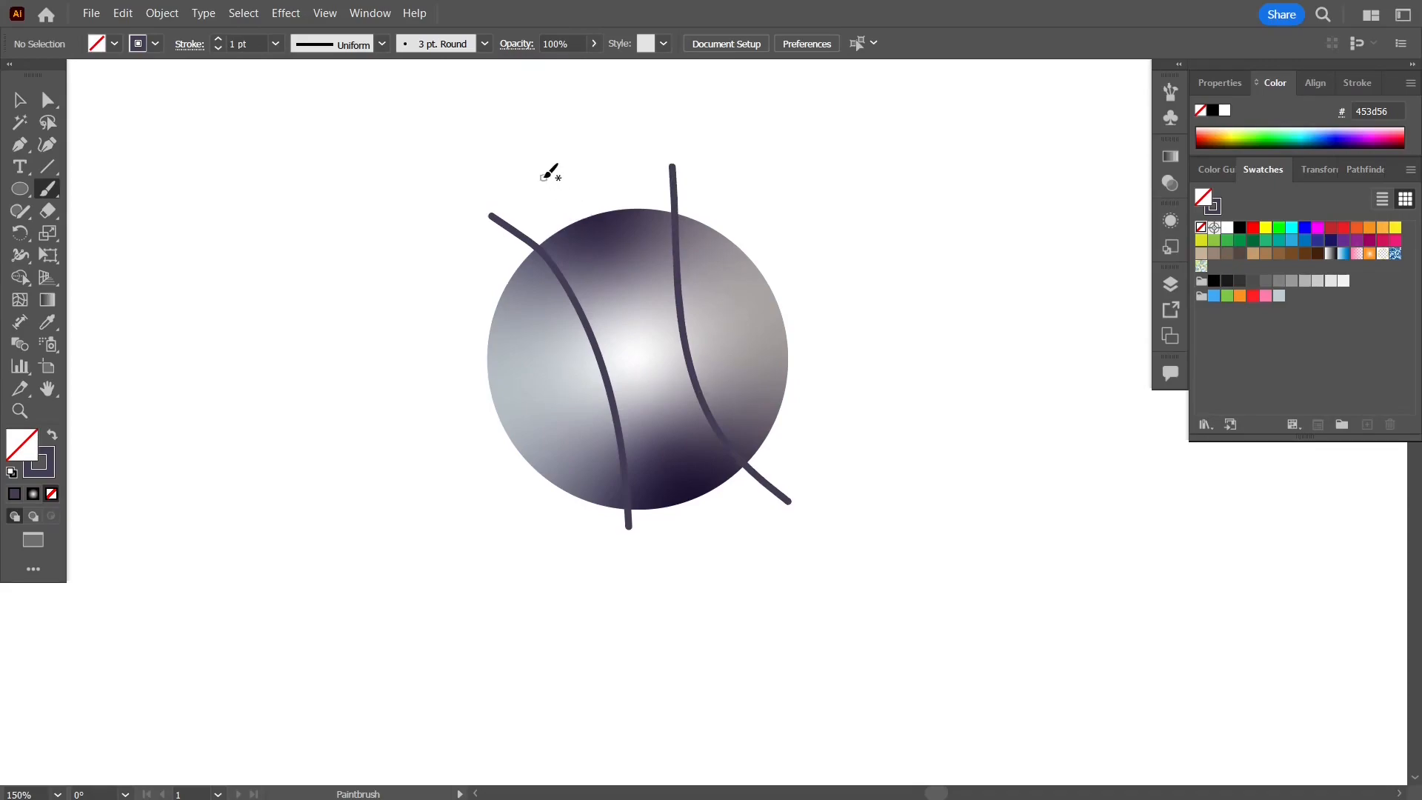
key("ctrl+z")
key("ctrl+z")
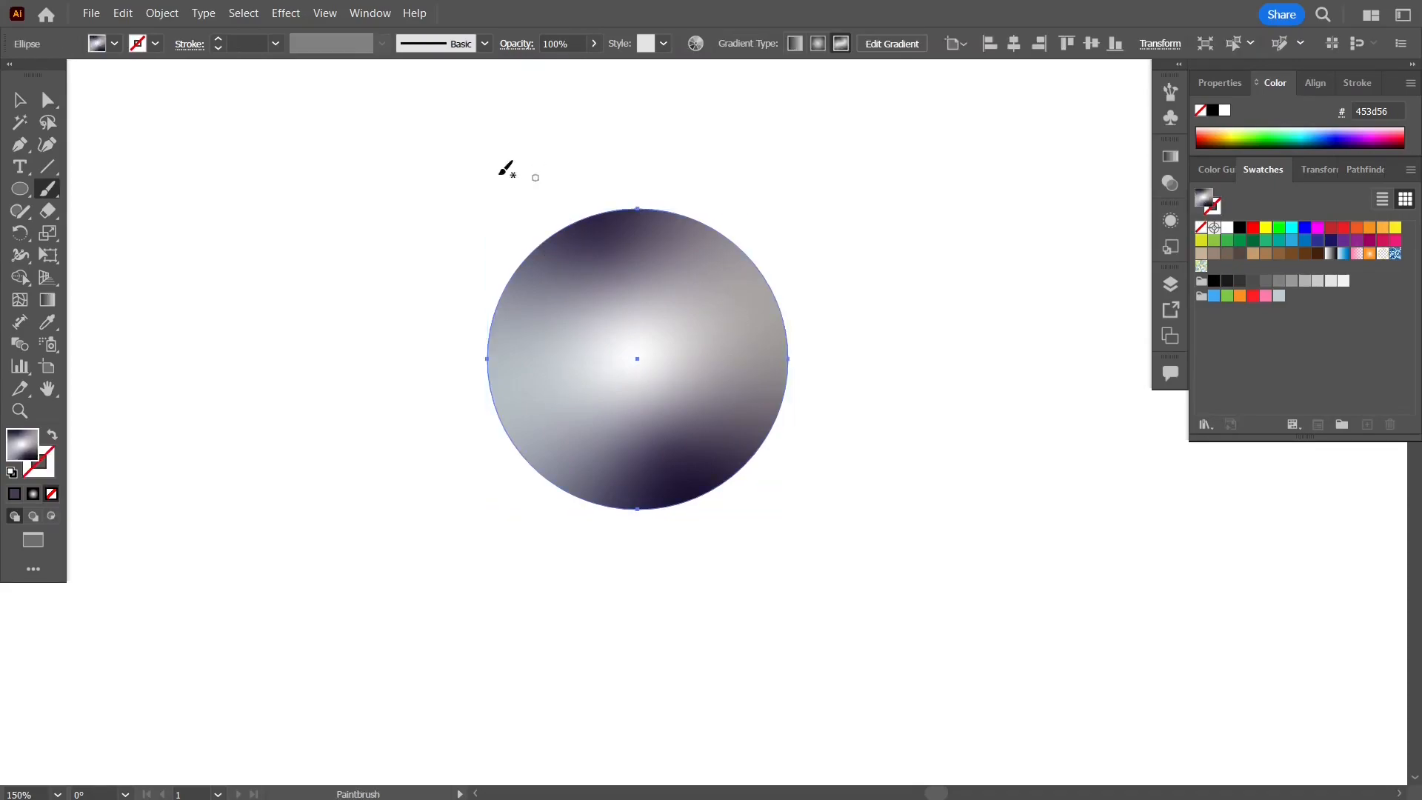
- Recolour the left point of the circle's freeform gradient to neutral grey b2b2b2
left_click(18, 103)
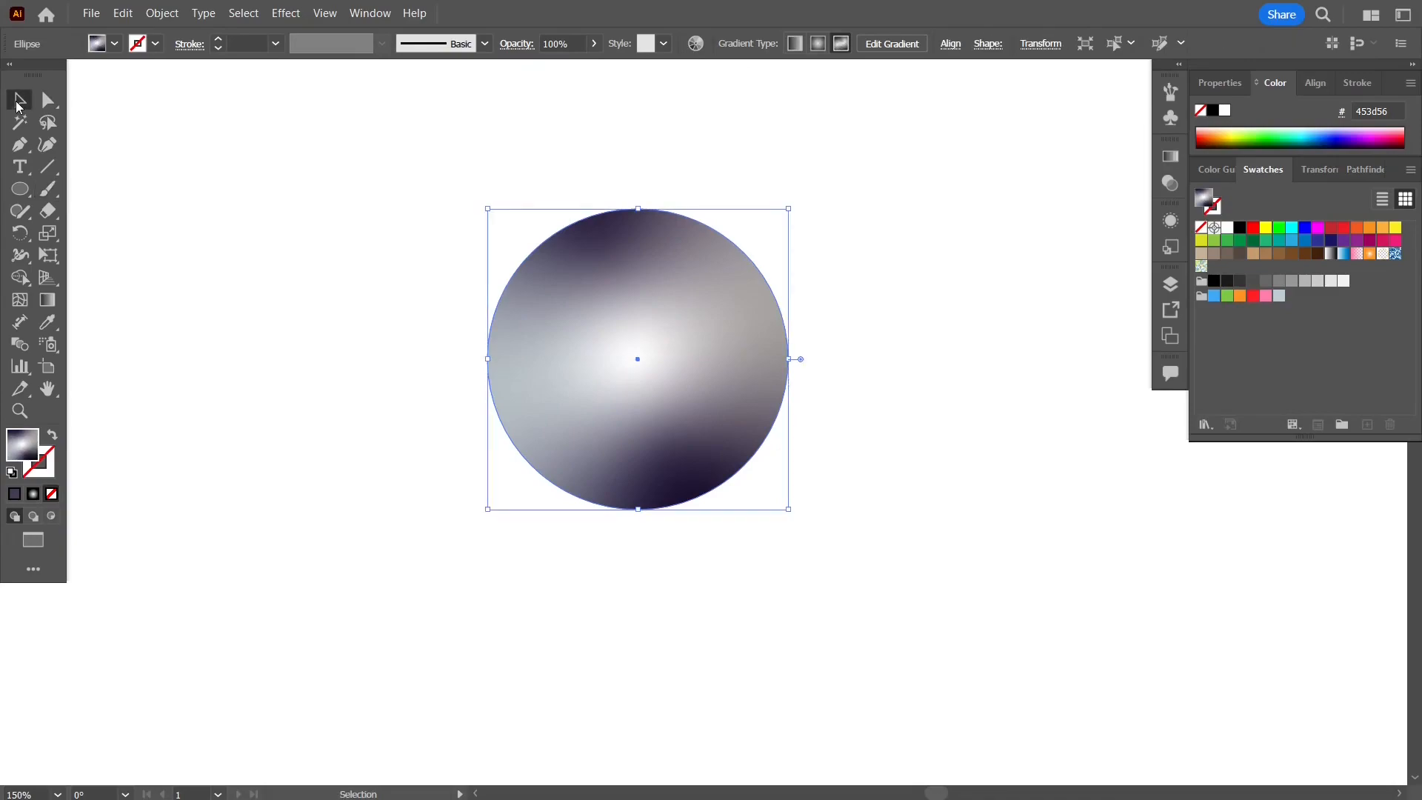
left_click(48, 300)
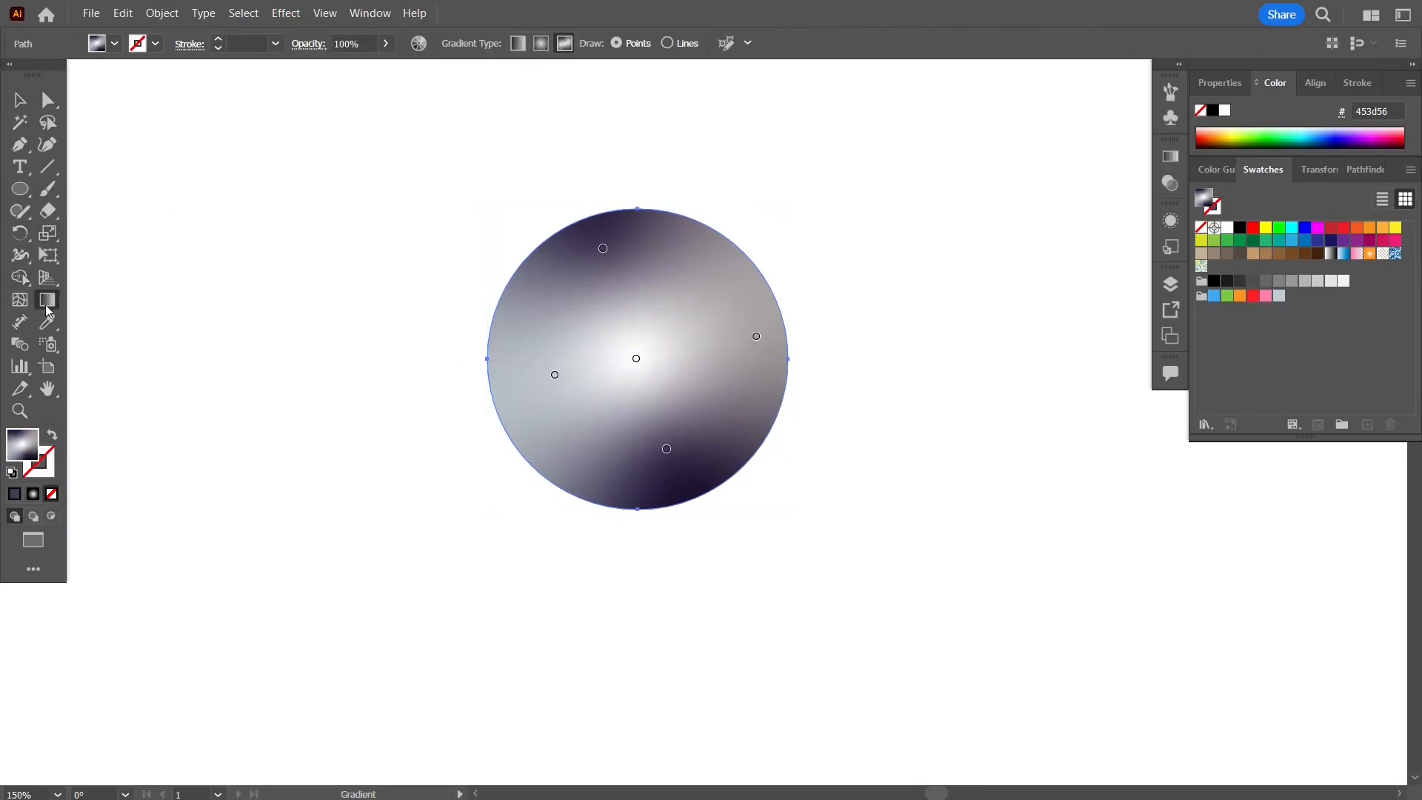
left_click(555, 375)
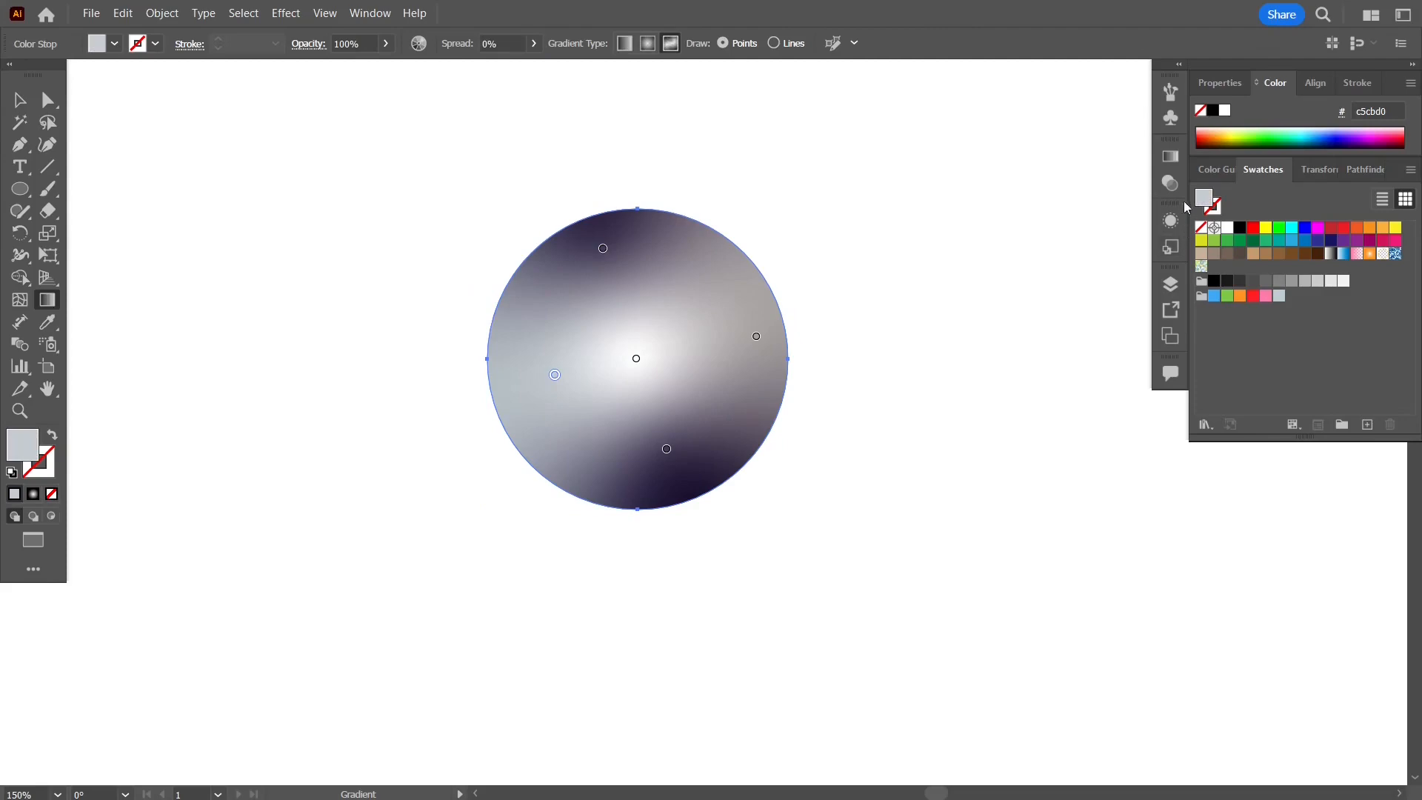
left_click(1176, 158)
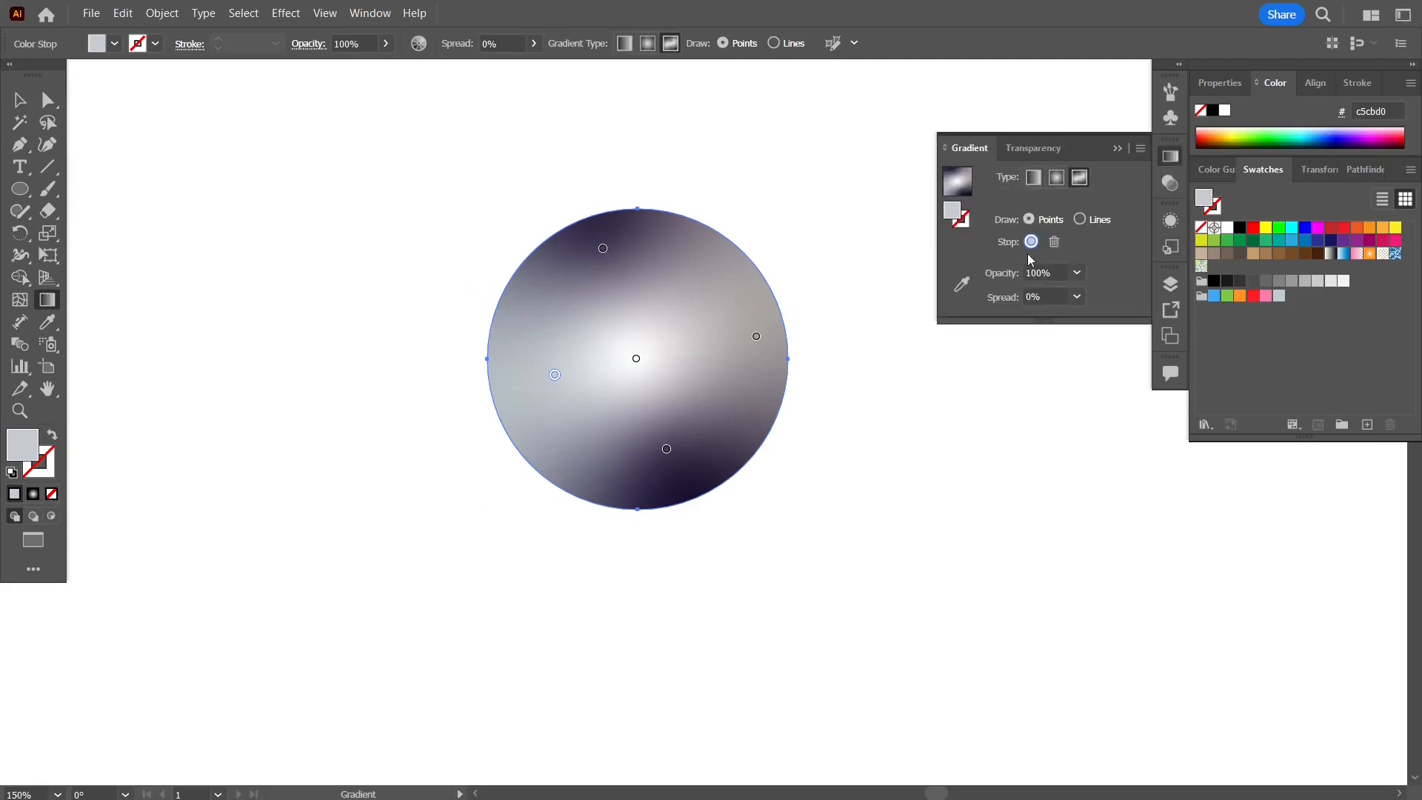
left_click(1117, 149)
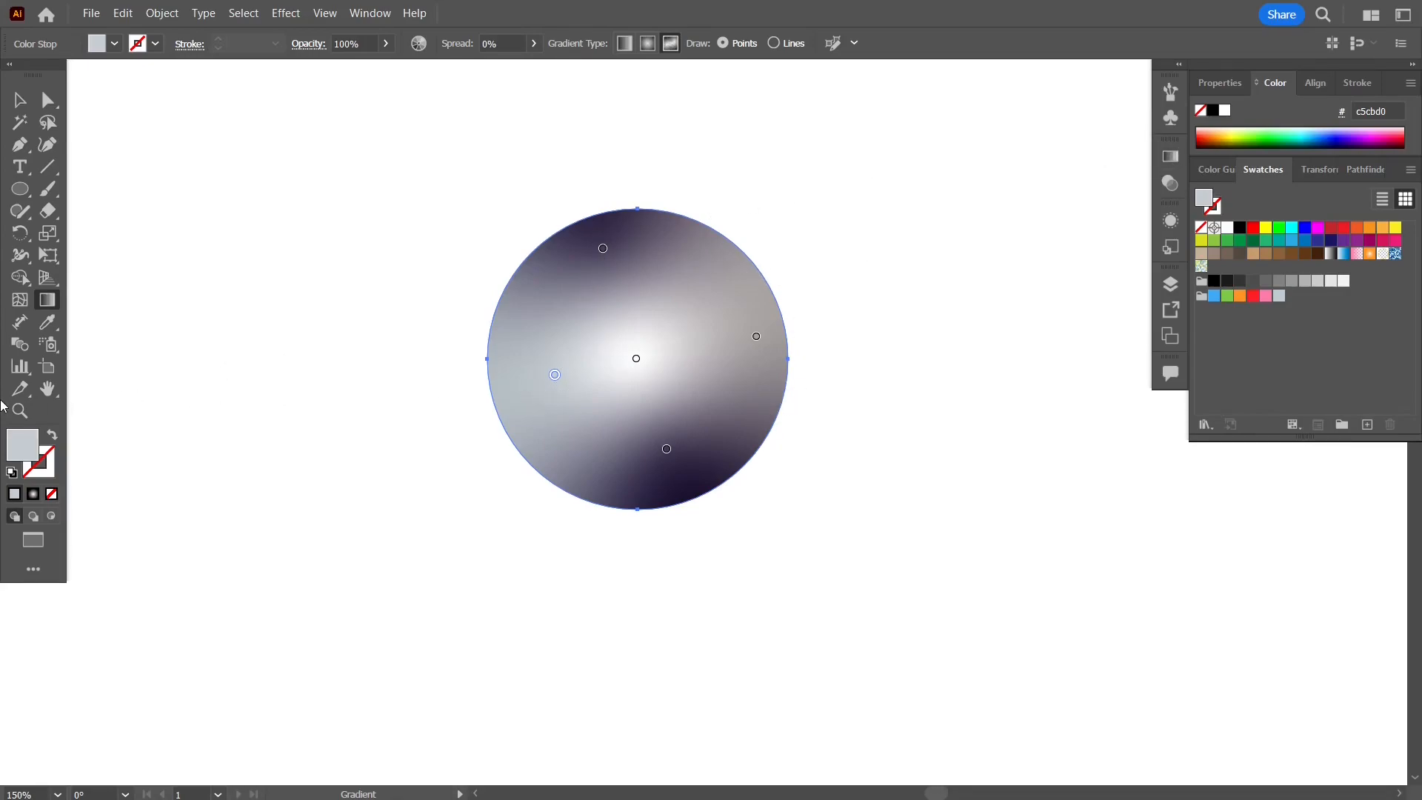
double_click(21, 450)
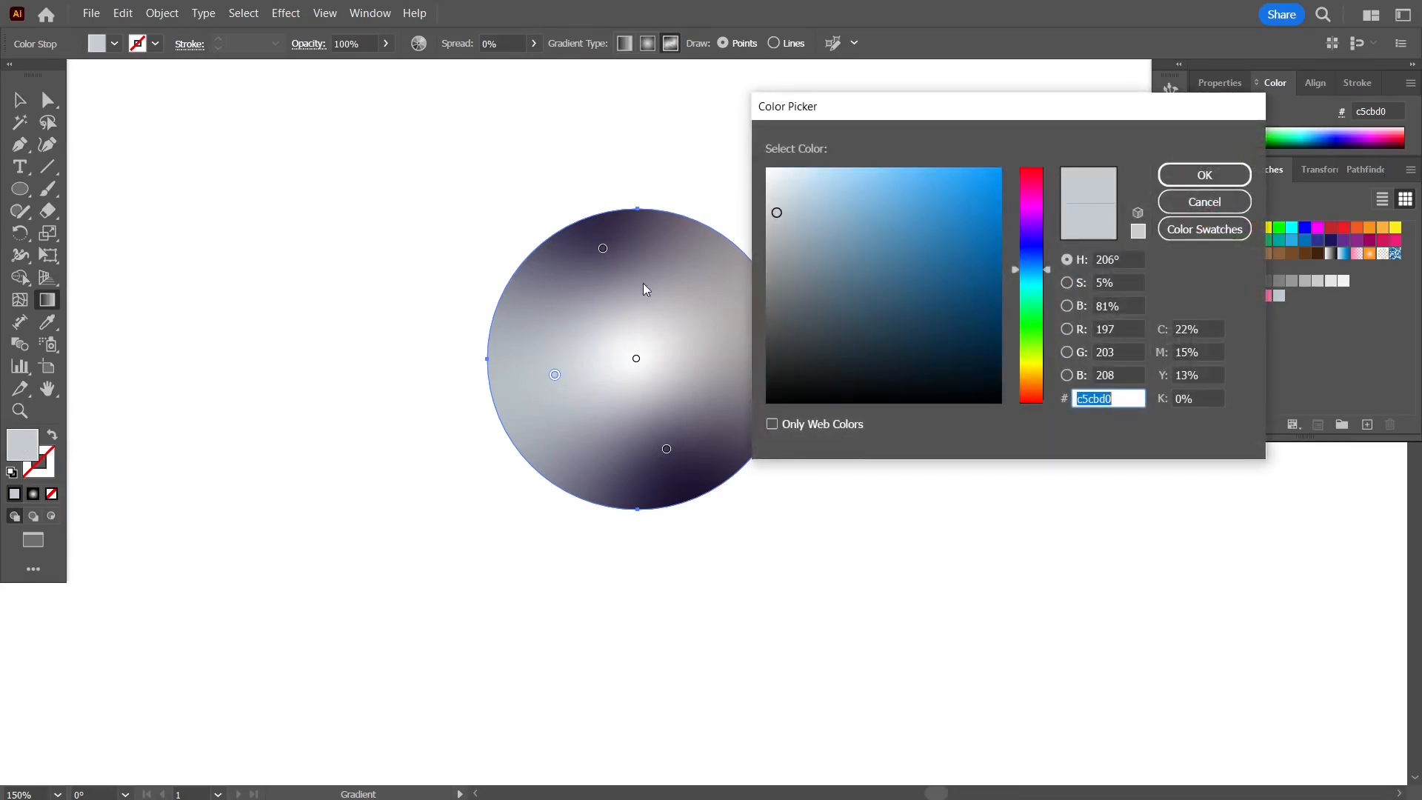
mouse_move(776, 212)
left_mouse_down()
mouse_move(756, 218)
mouse_move(756, 236)
left_mouse_up()
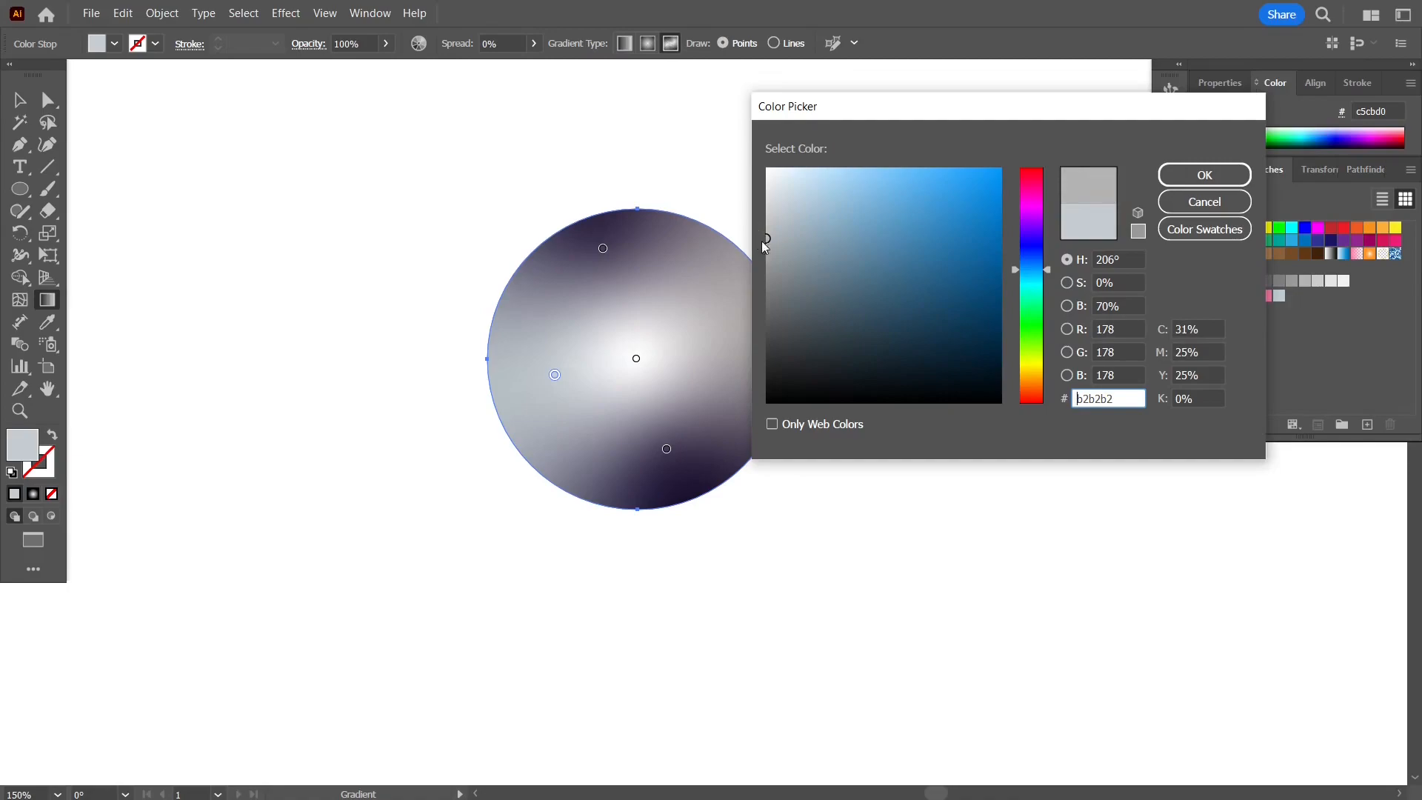
left_click_drag(1116, 398, 1016, 400)
left_click(1231, 178)
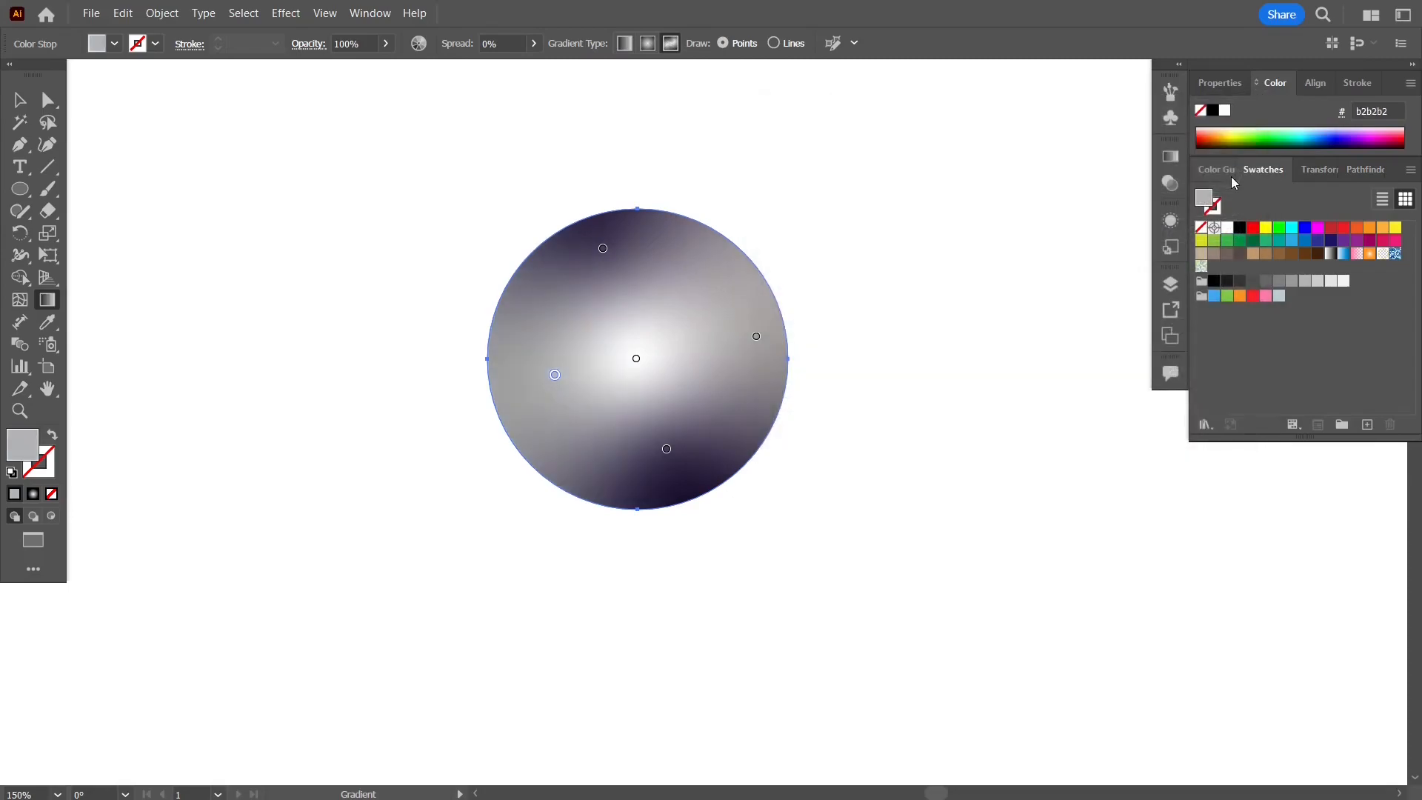
- Set the gradient point near the circle's right edge to the same grey, b2b2b2
left_click(756, 336)
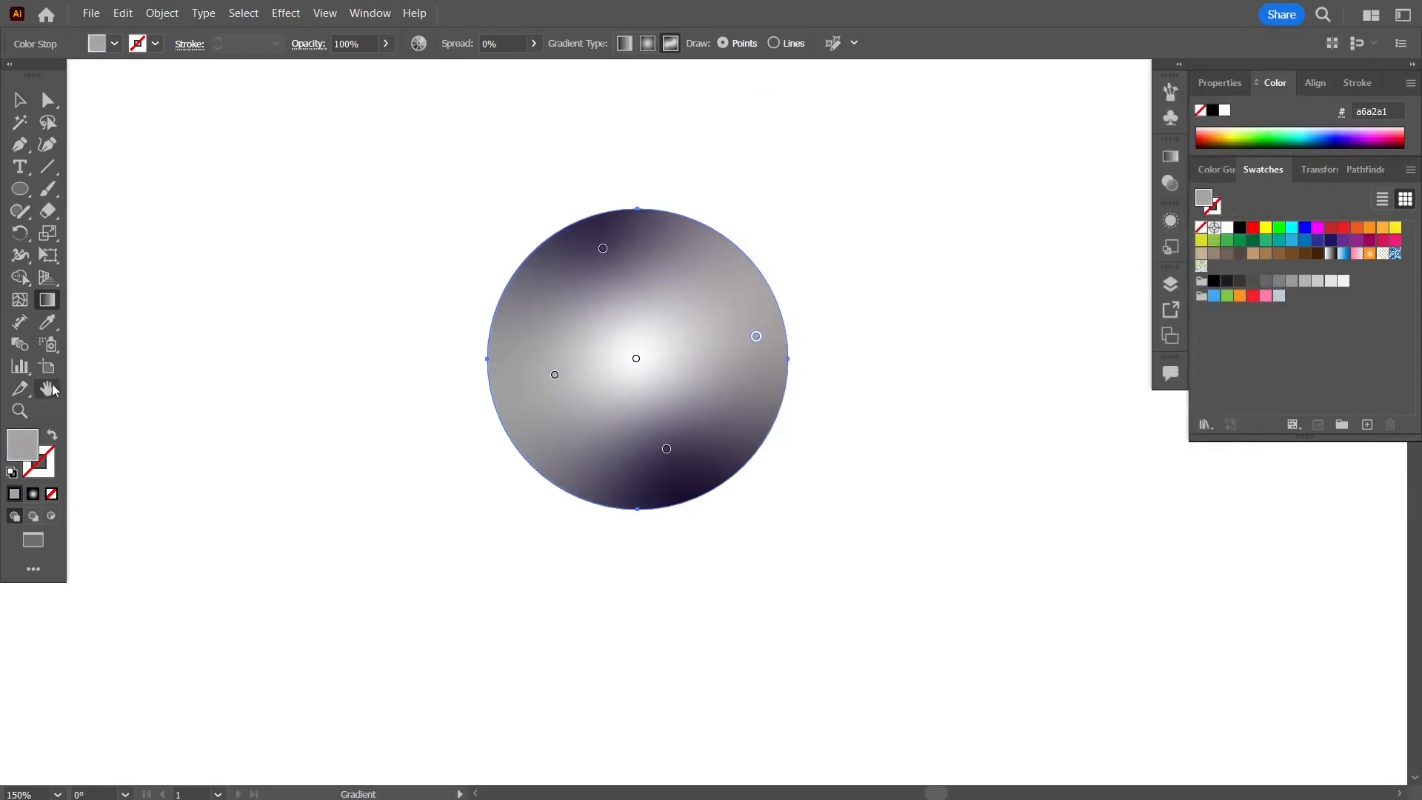
double_click(22, 444)
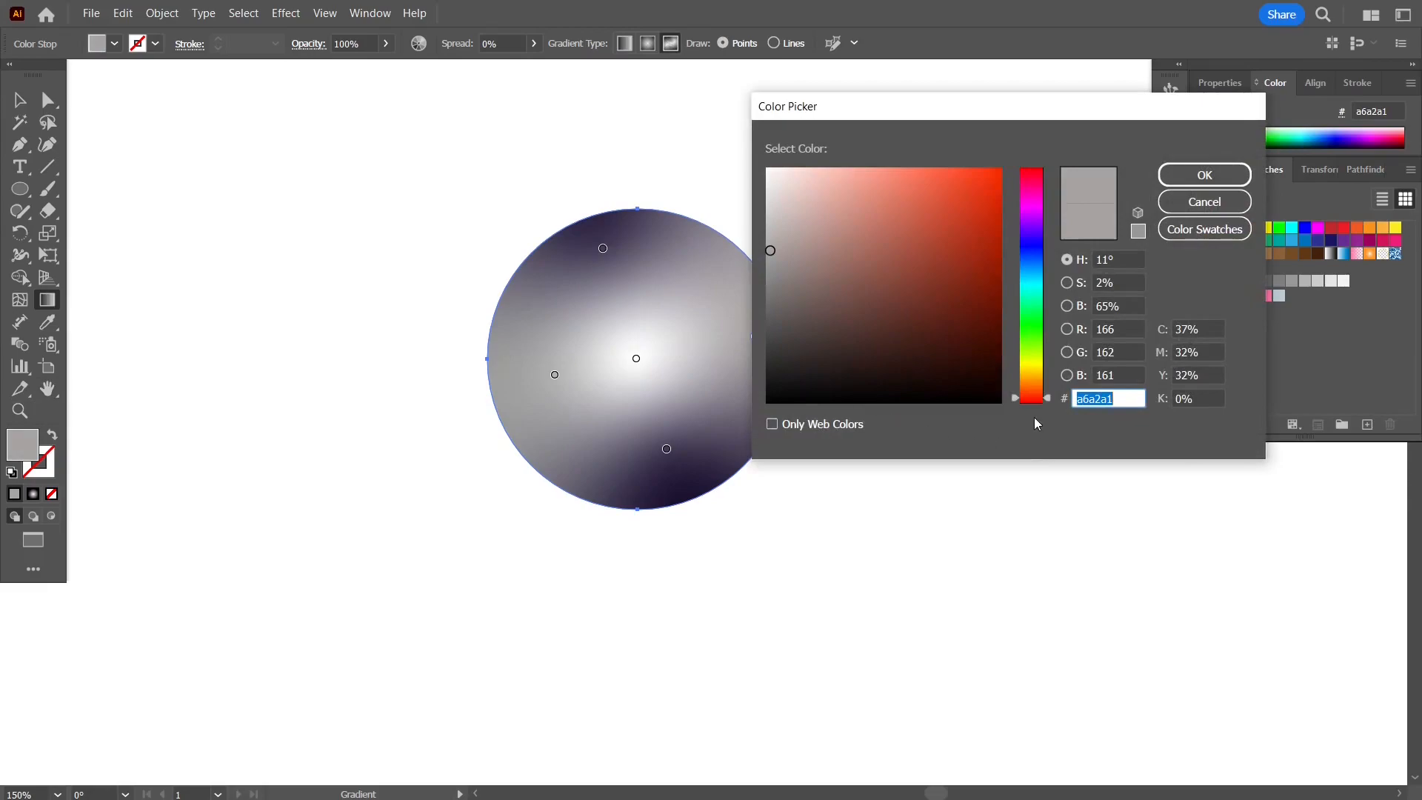
type("b2b2b2")
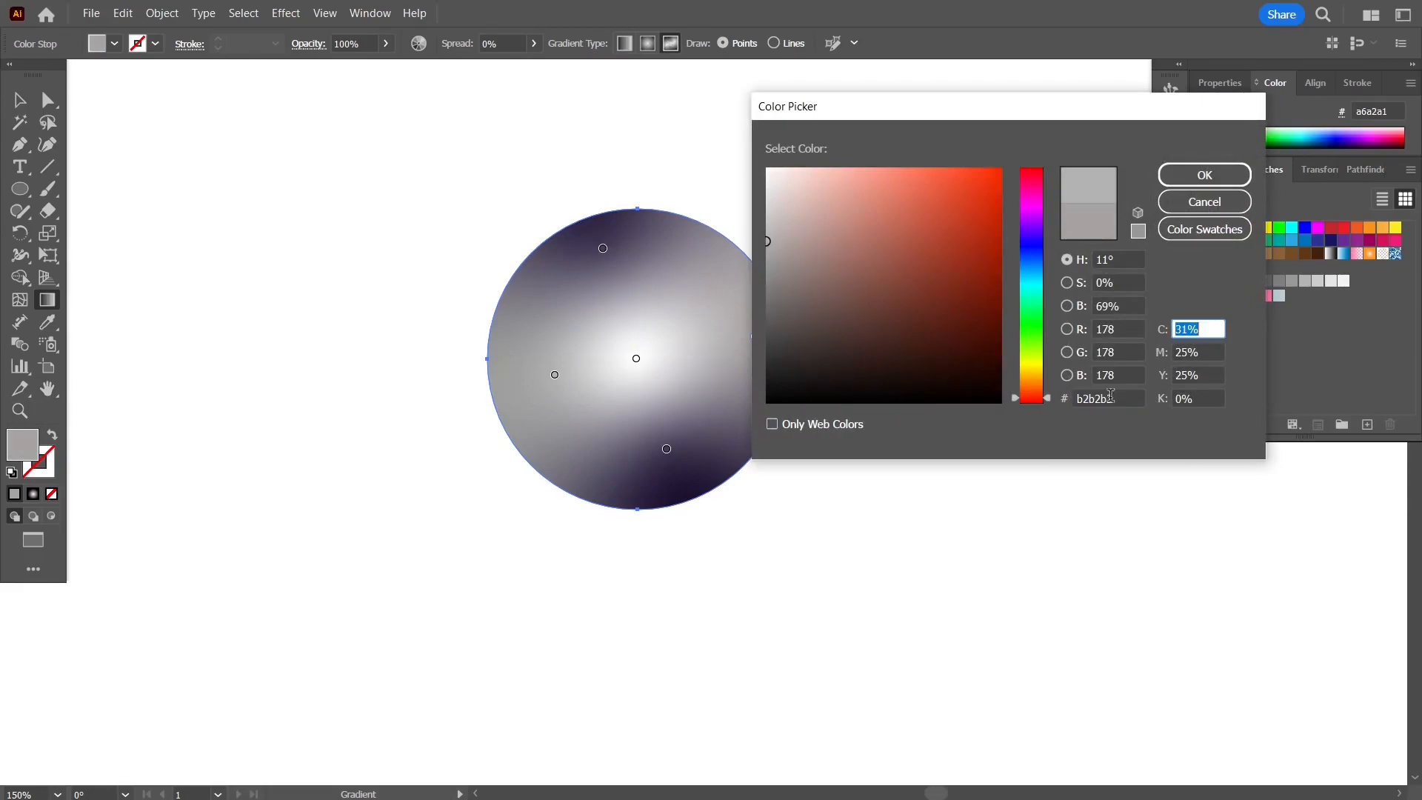
left_click(1196, 176)
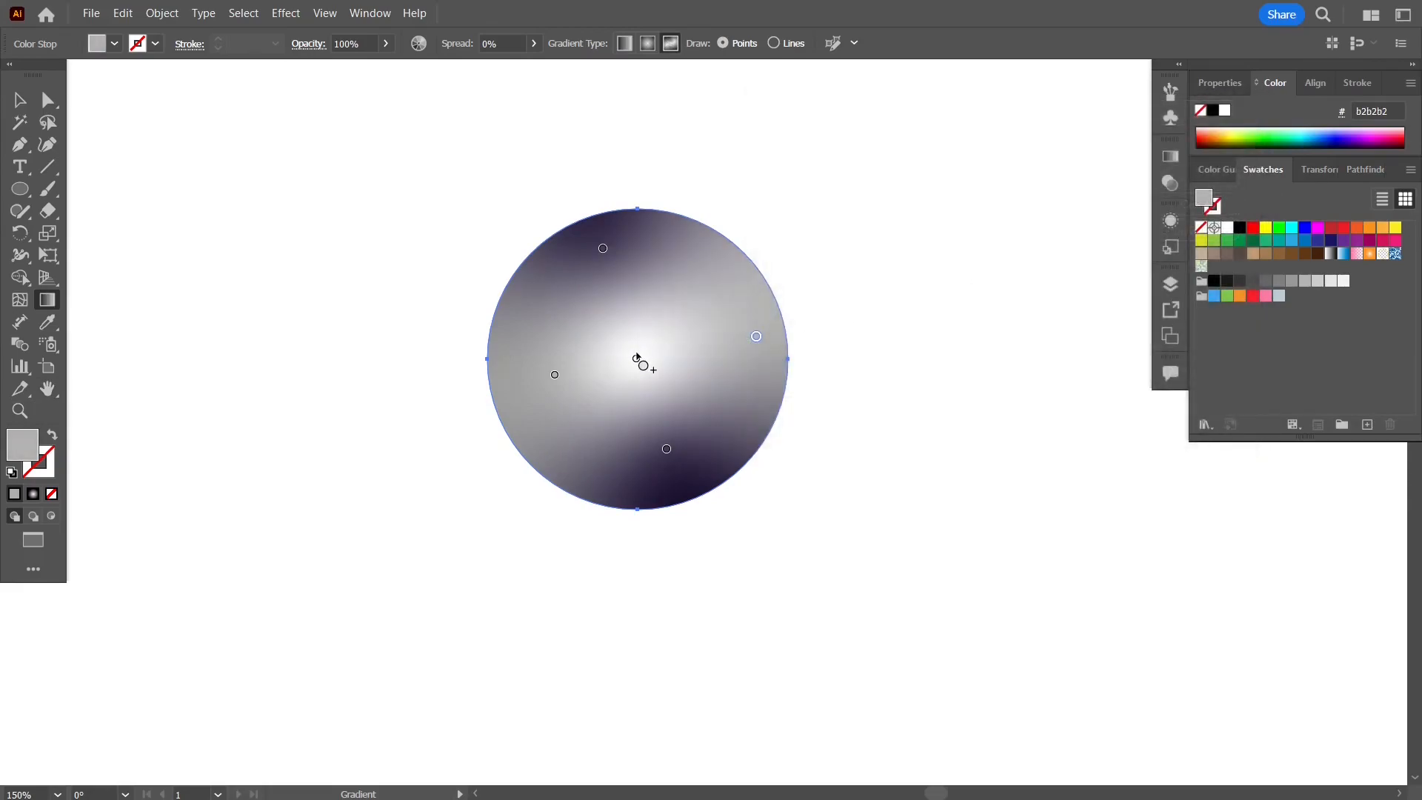
- Make the centre, upper and lower gradient points of the circle white, ffffff, and deselect the circle
left_click(636, 358)
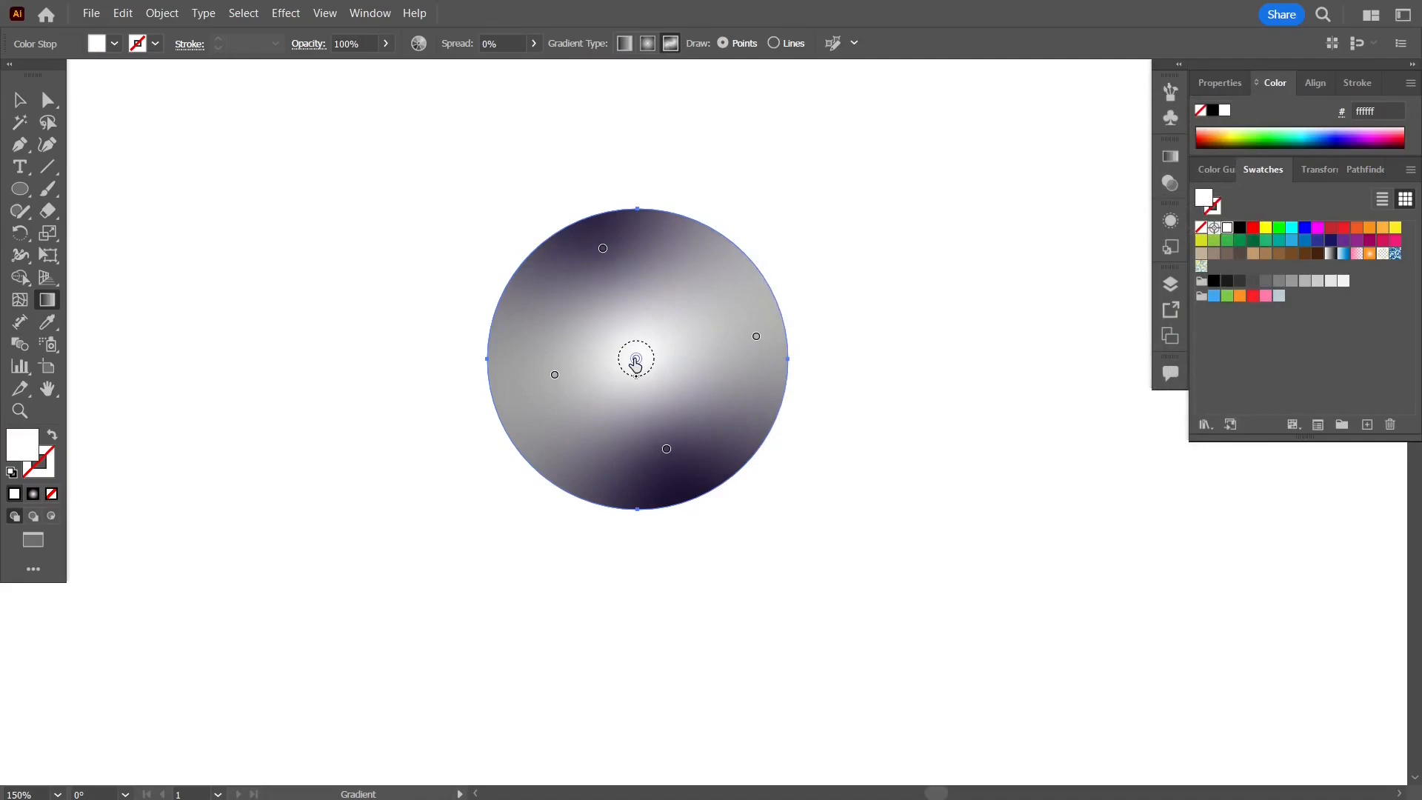
double_click(22, 445)
mouse_move(766, 173)
left_mouse_down()
mouse_move(768, 196)
mouse_move(768, 137)
left_mouse_up()
left_click(1171, 177)
left_click(603, 248)
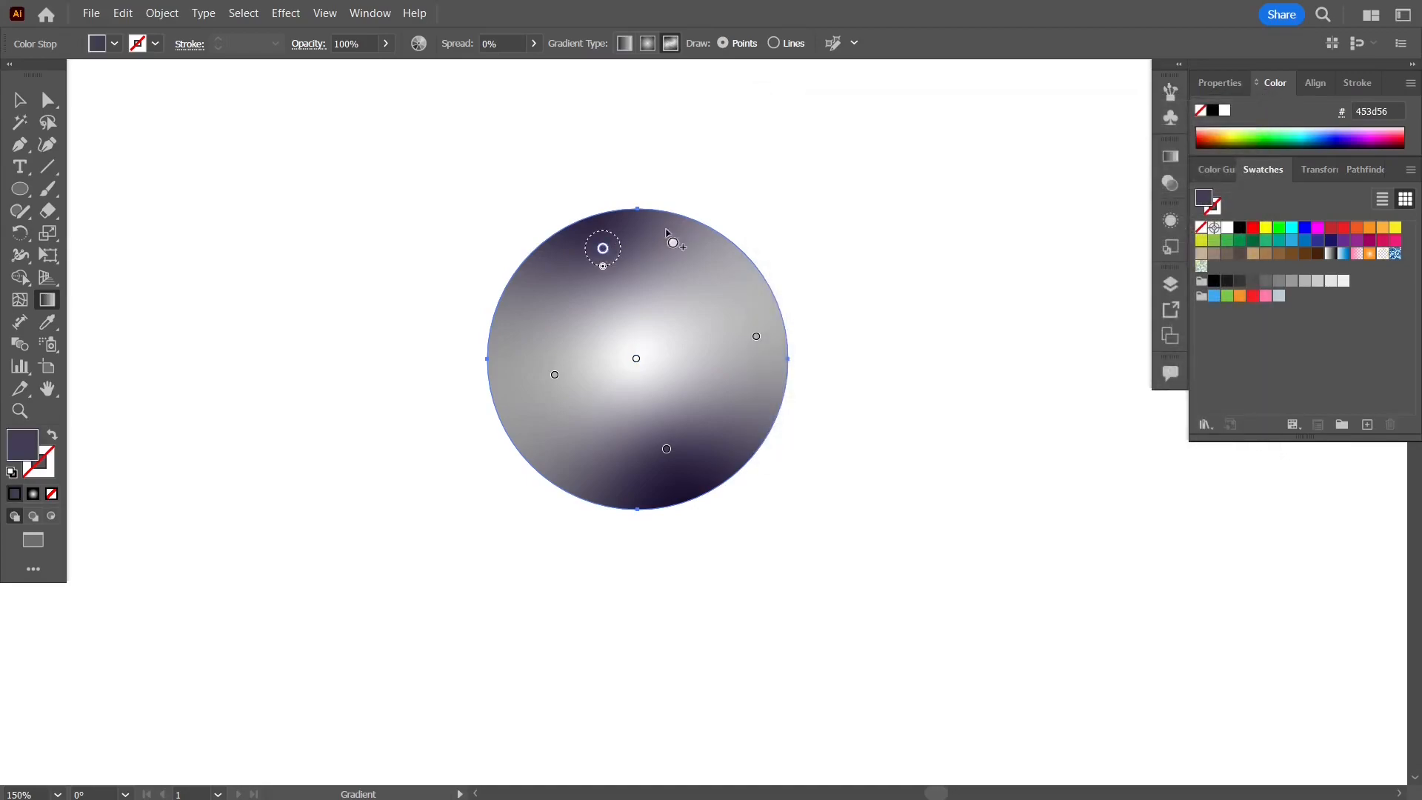
left_click(1226, 110)
left_click(666, 450)
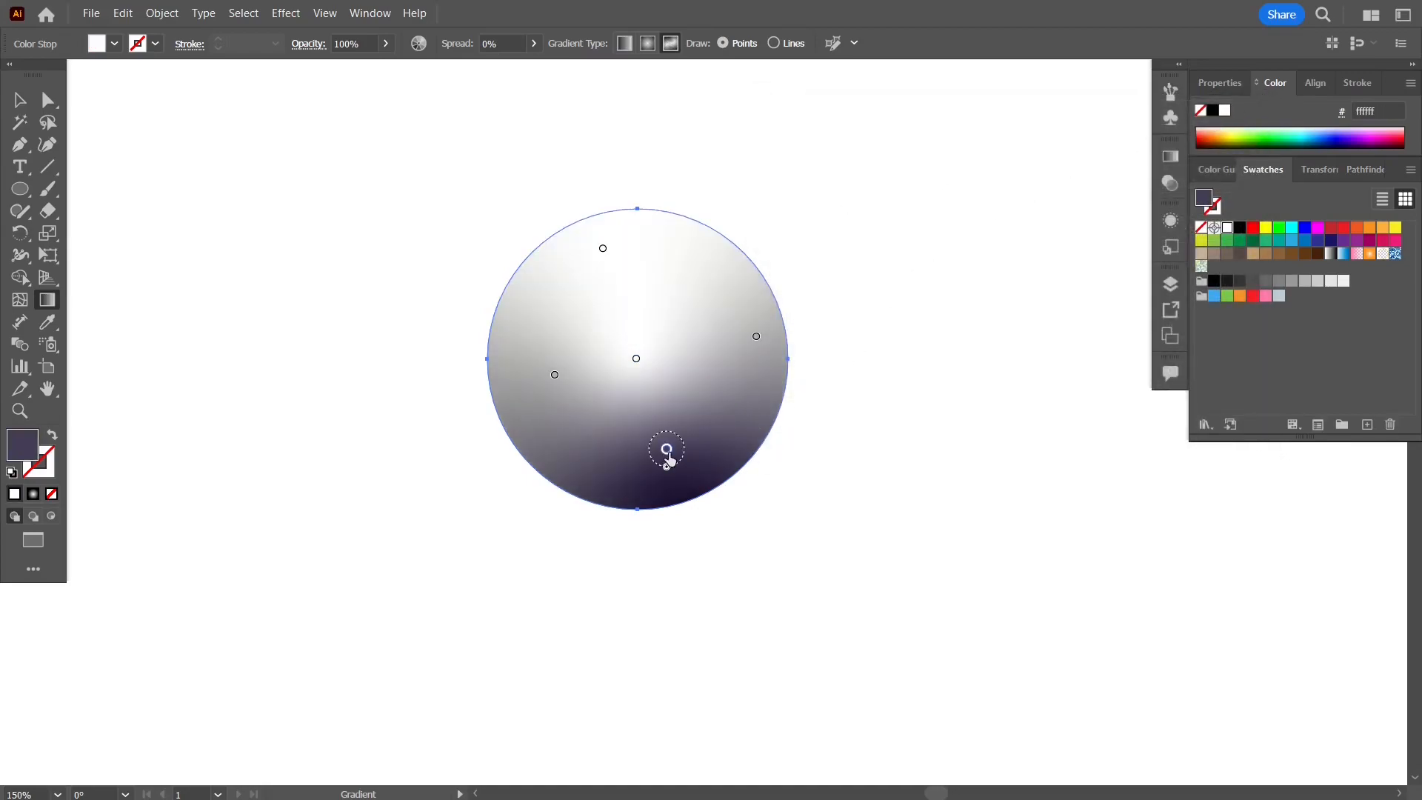
left_click(1225, 110)
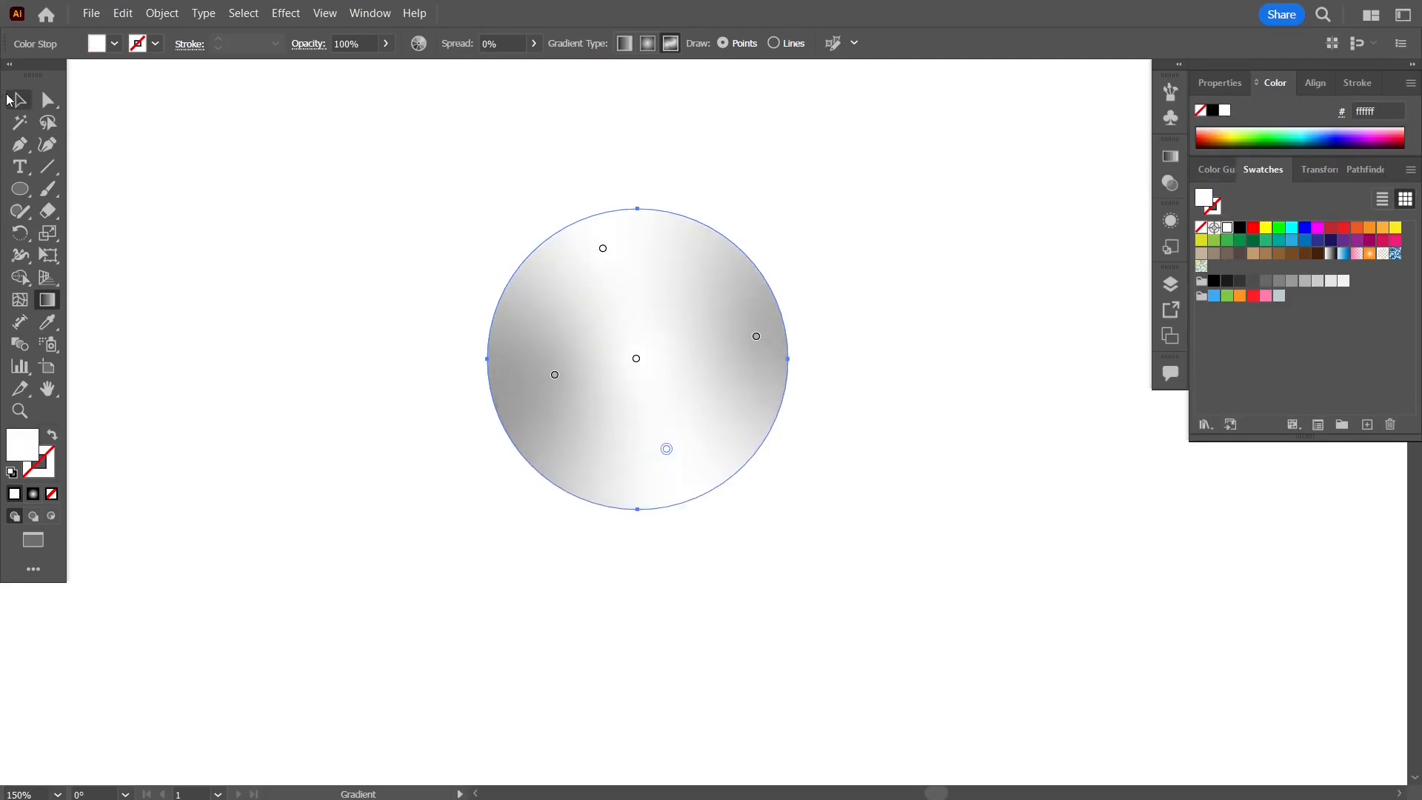
key("v")
left_click(335, 318)
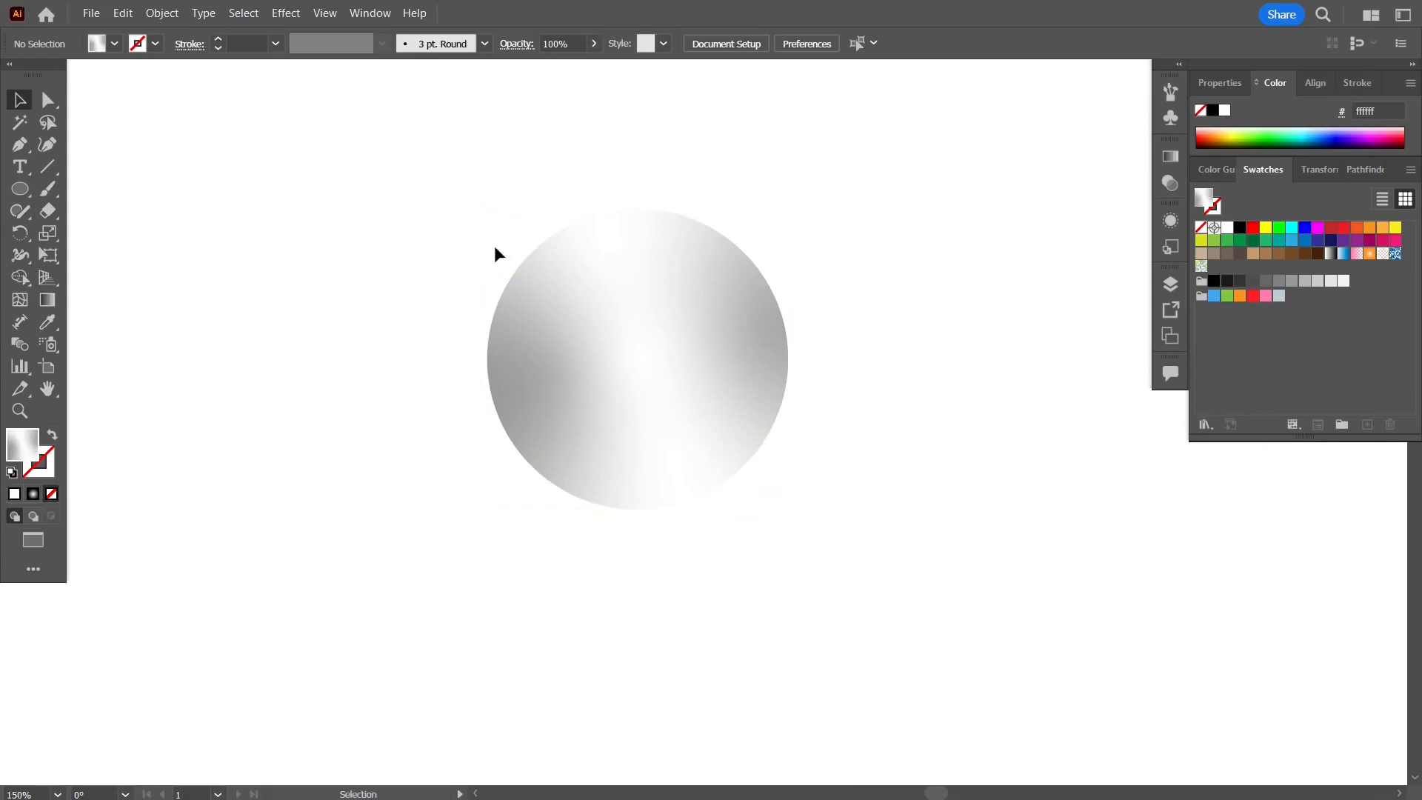
- Move the two grey gradient points inward, closer to the circle's centre, and deselect the circle
left_click(553, 394)
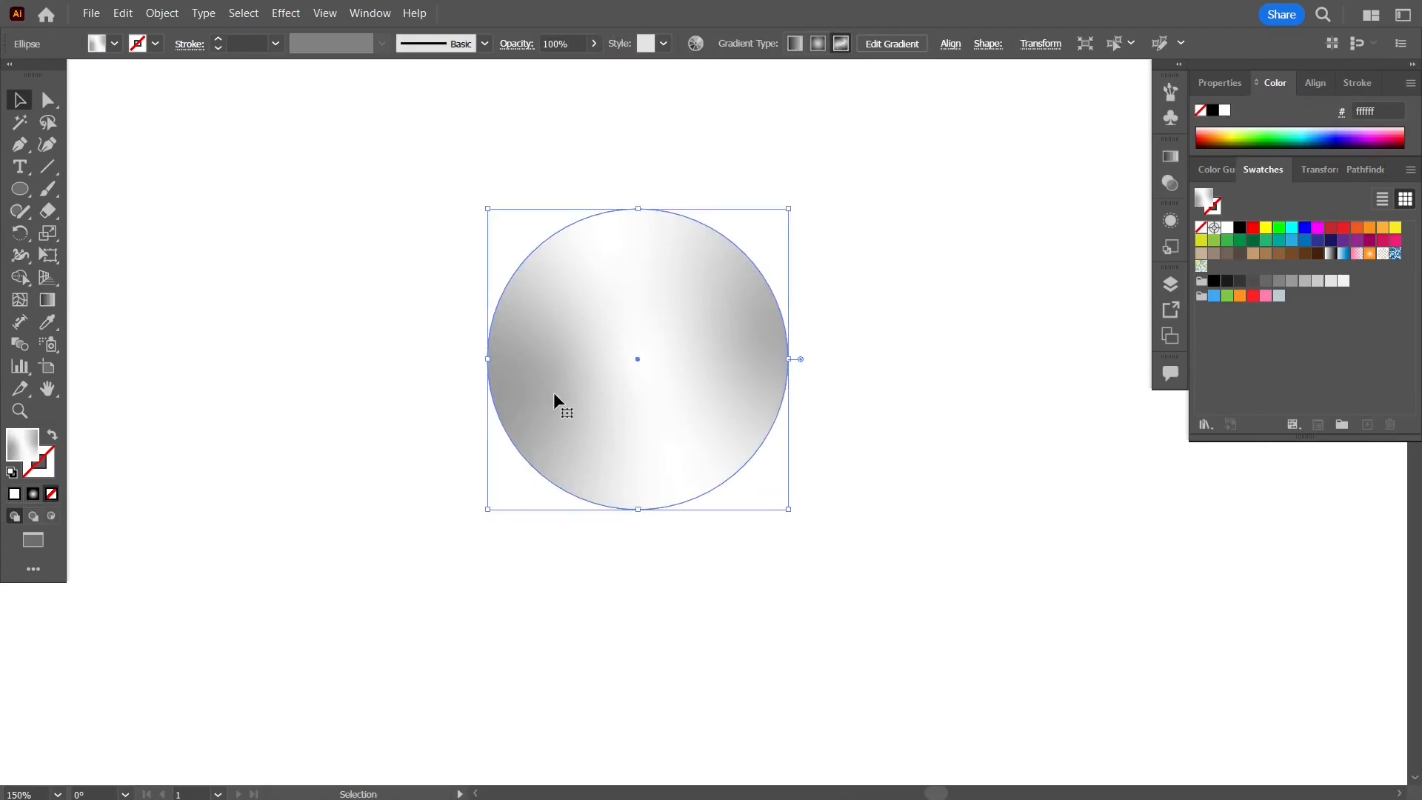
left_click(52, 303)
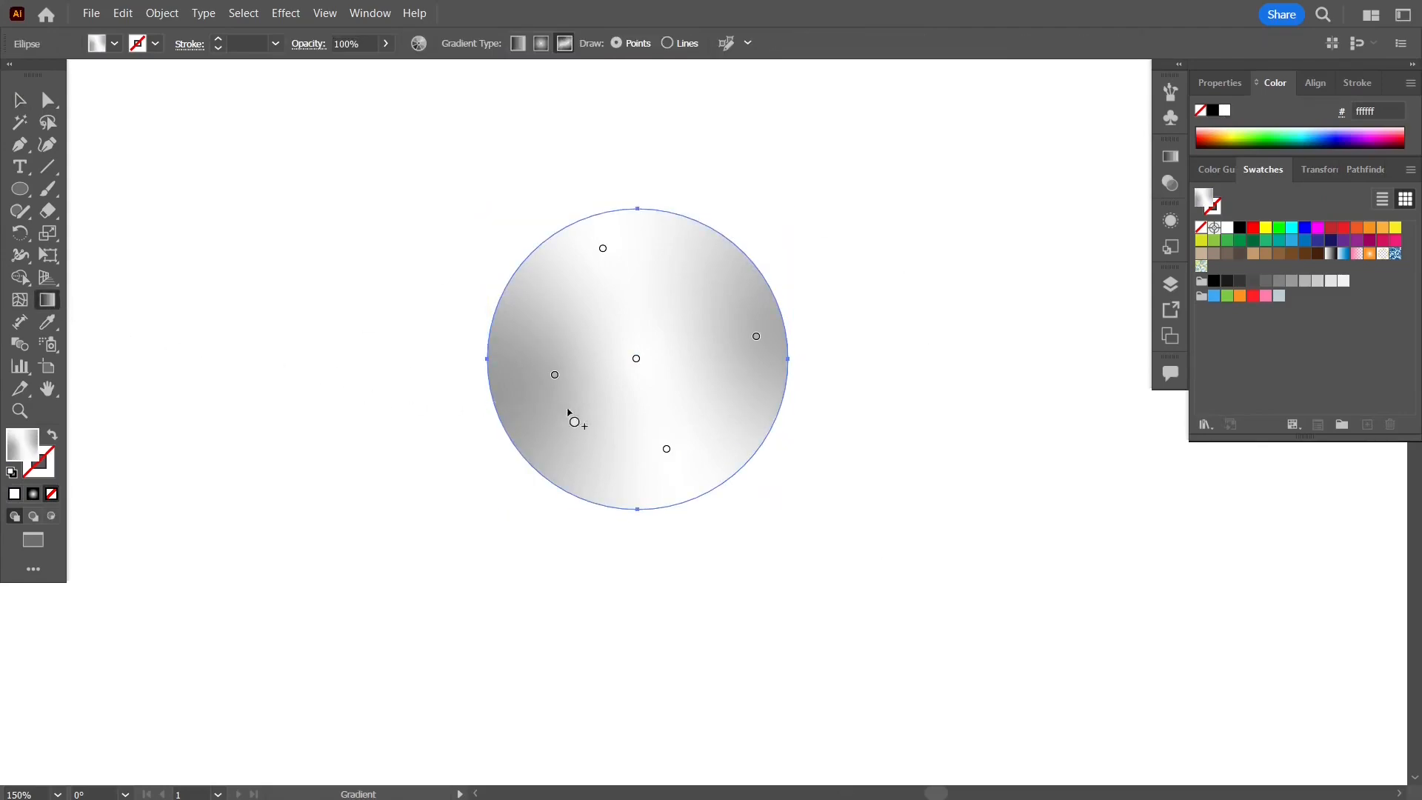
left_click_drag(555, 377, 578, 382)
left_click_drag(755, 339, 706, 334)
left_click_drag(577, 385, 589, 380)
left_click_drag(705, 335, 698, 340)
left_click(21, 99)
left_click(174, 236)
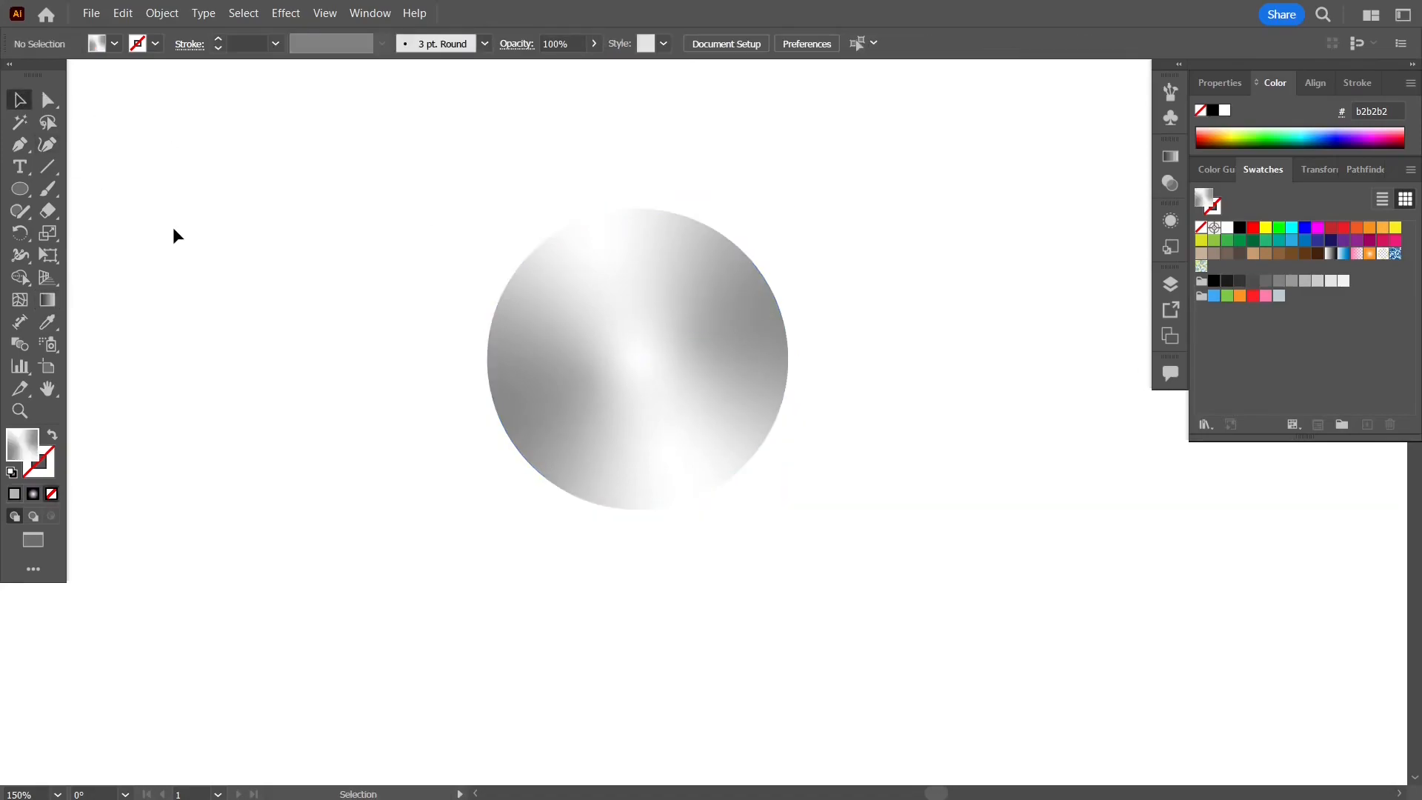
- Draw a small white circle without a stroke, centred on the metallic disc
left_click(562, 398)
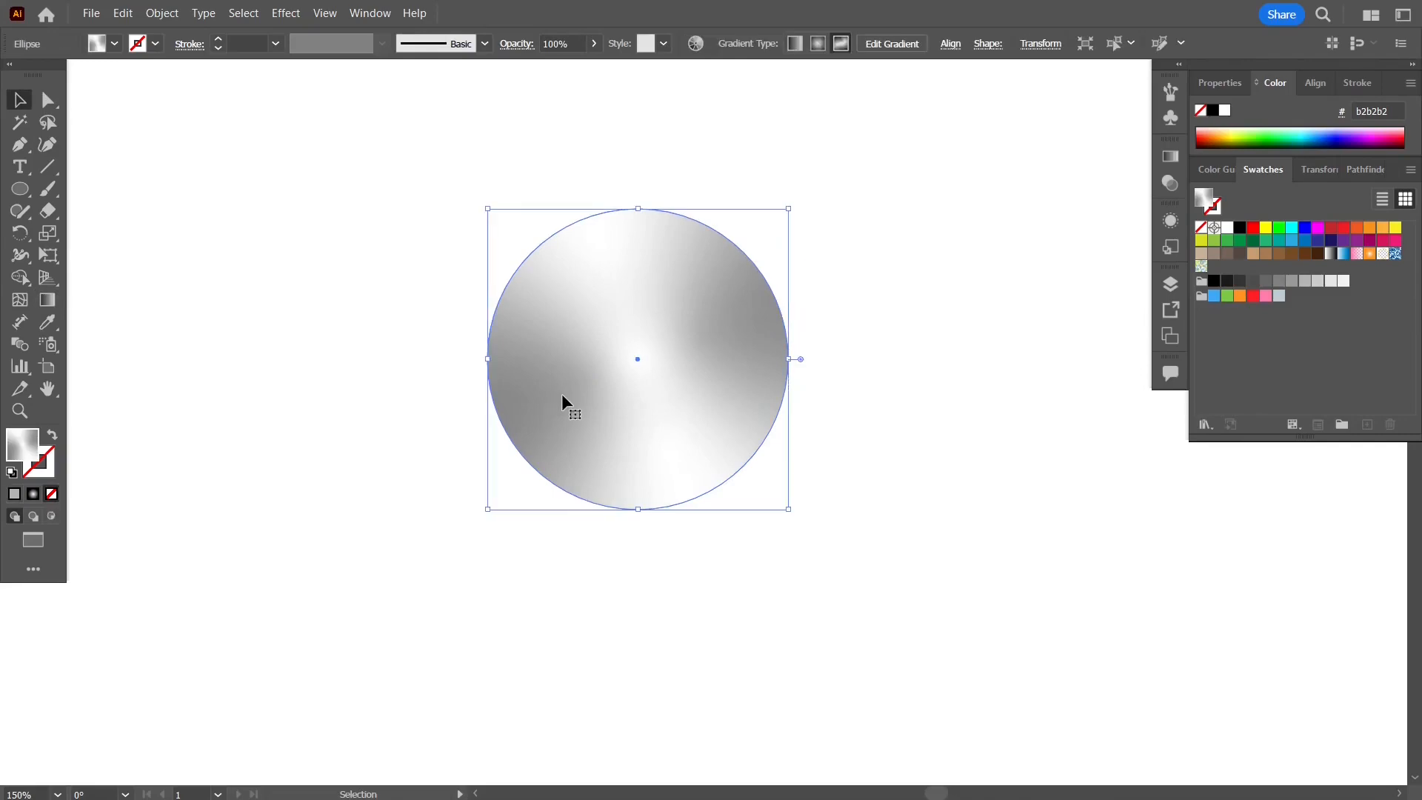
left_click(20, 189)
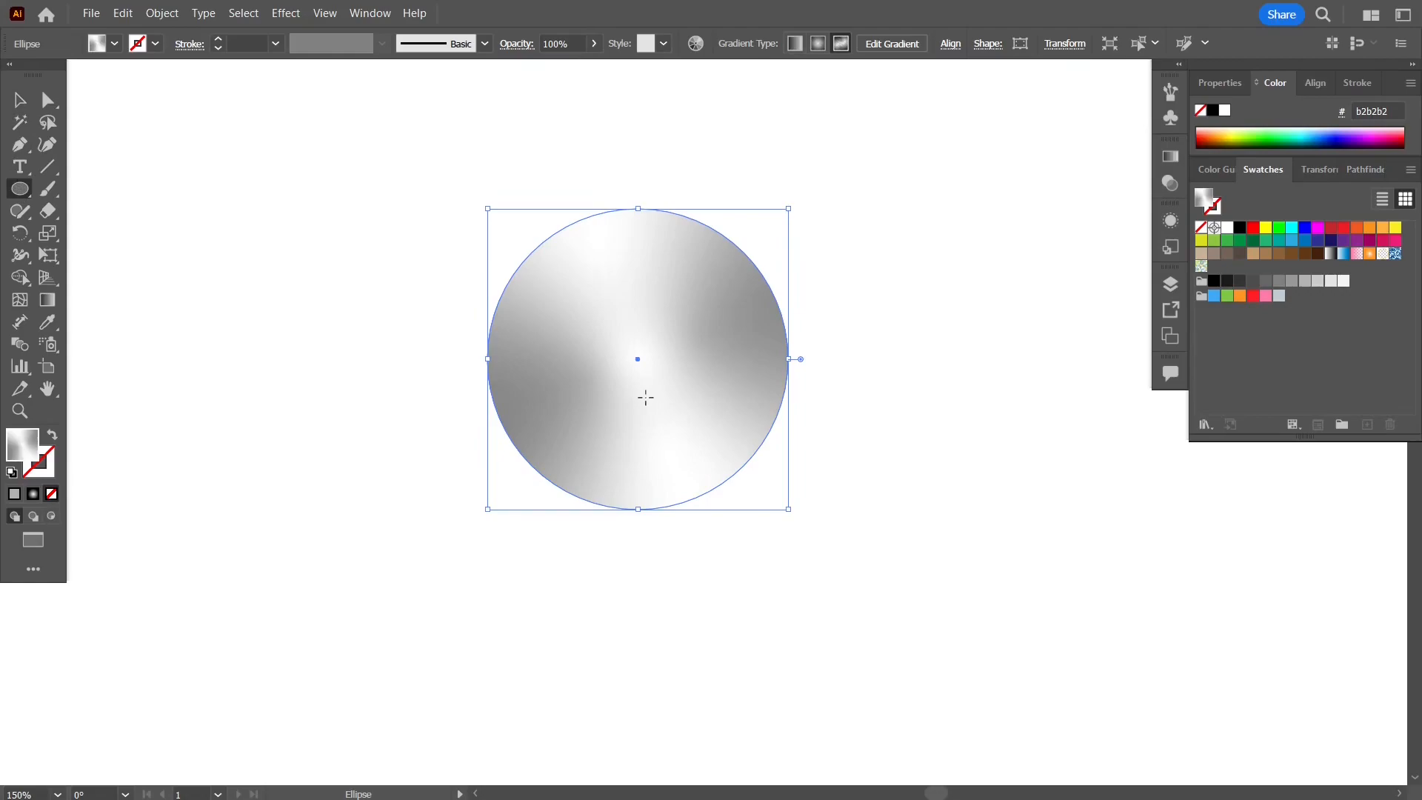
left_click(20, 99)
left_click(99, 146)
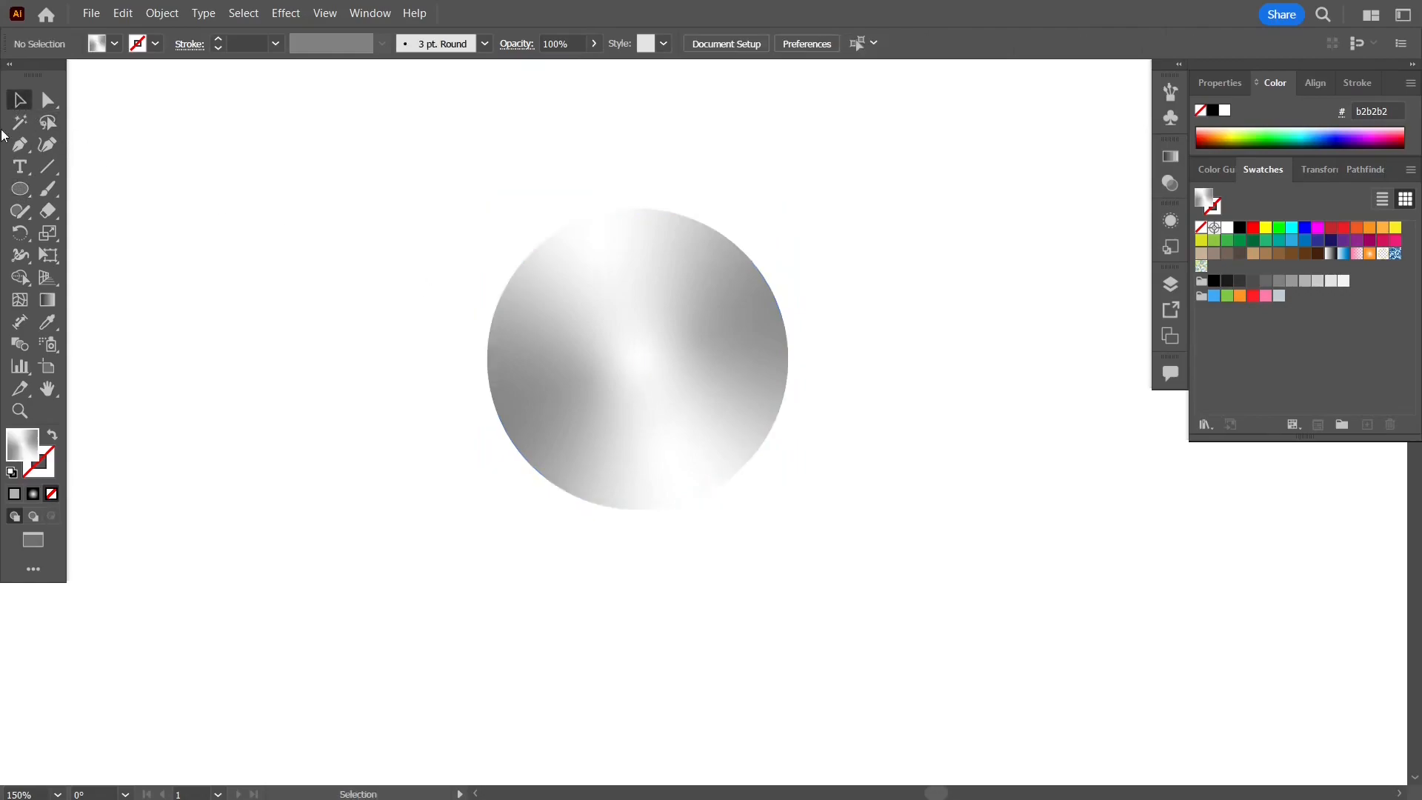
left_click(20, 189)
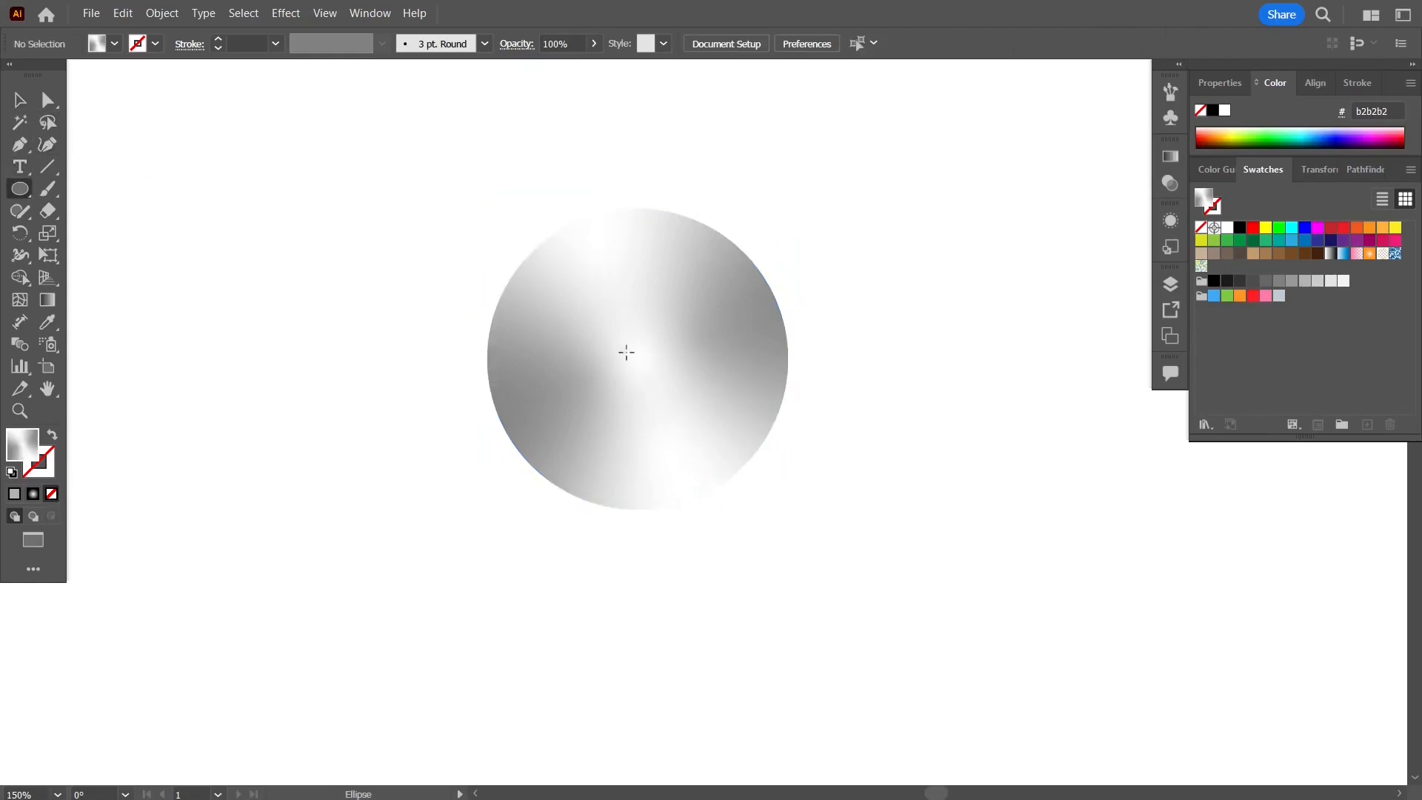
scroll(638, 357, "up", 3, "alt")
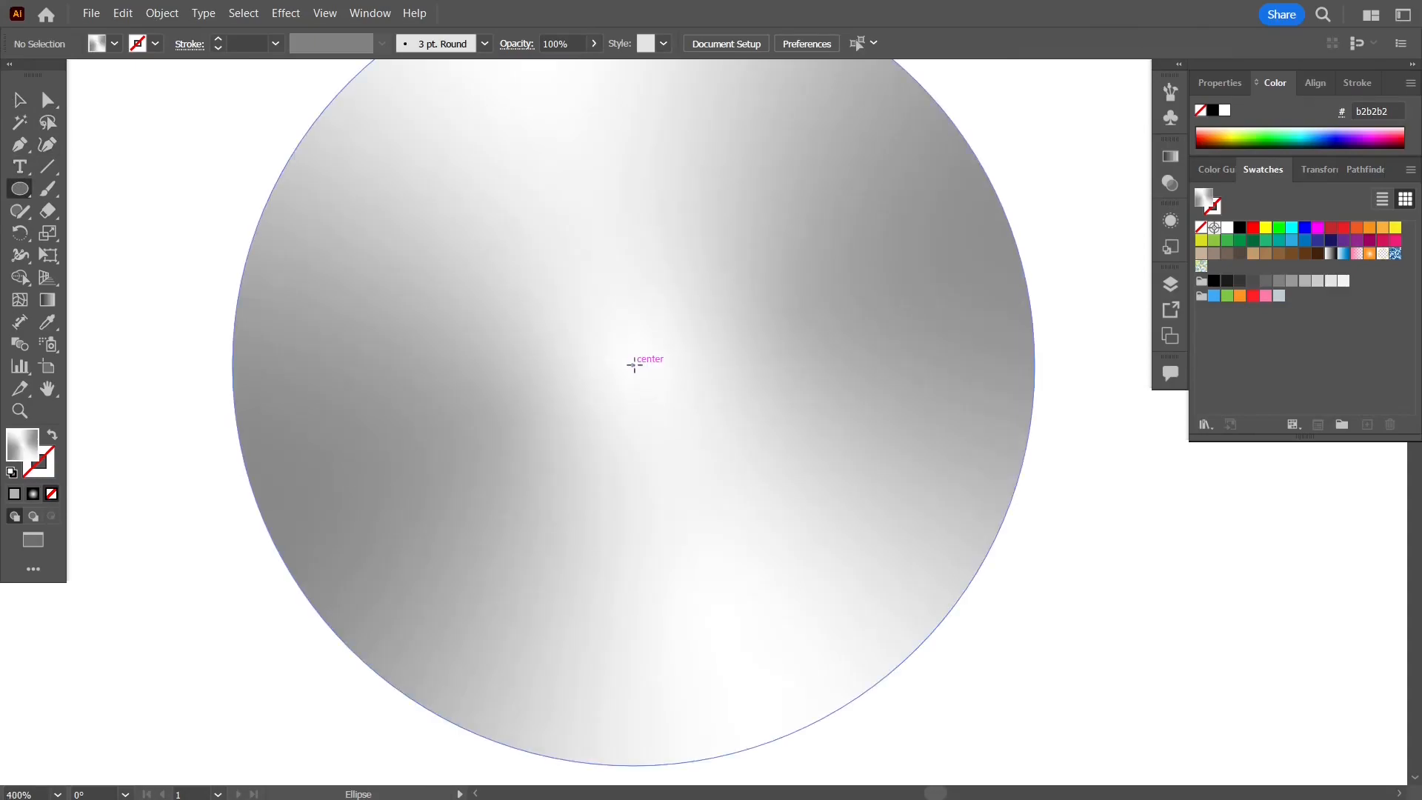
left_click_drag(634, 364, 693, 412)
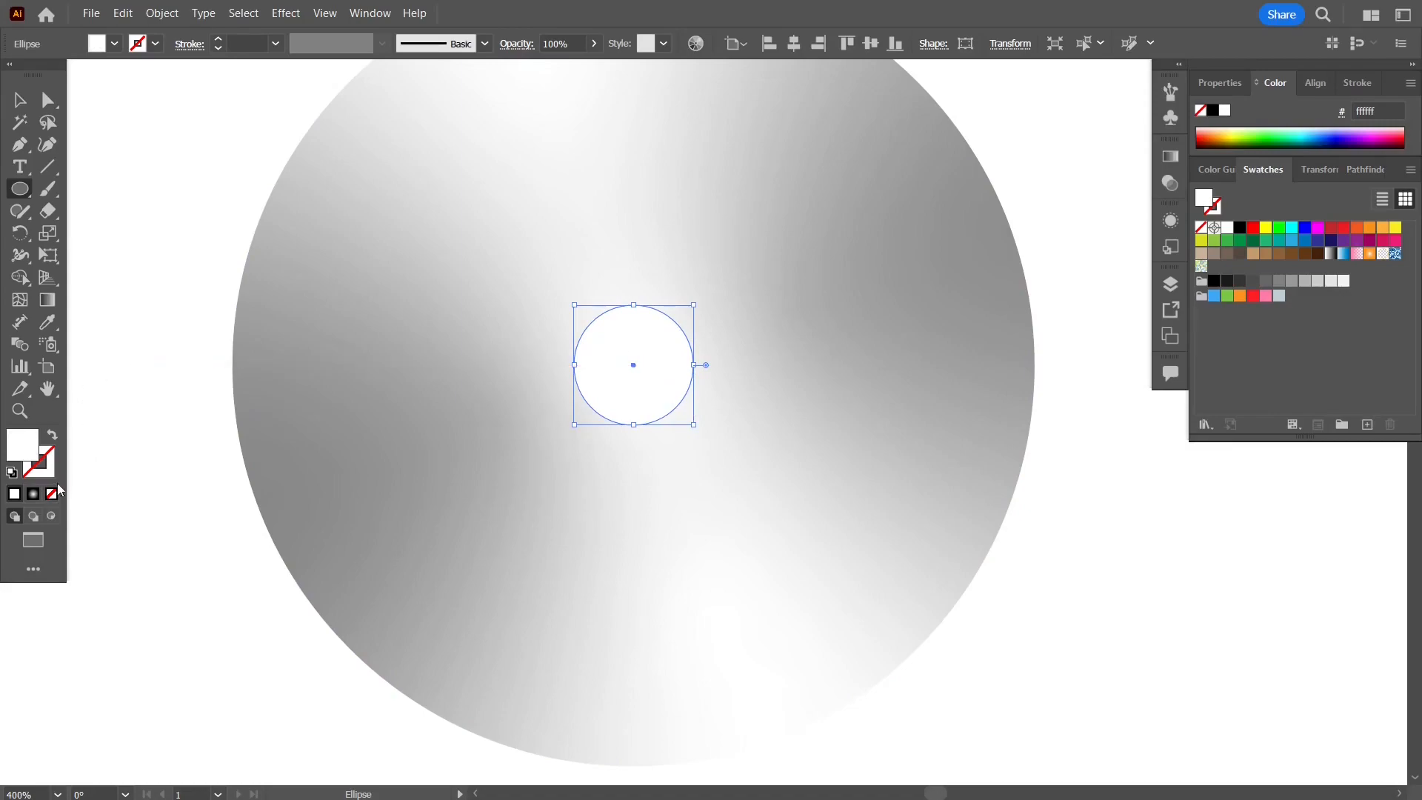
- Give the small centre circle a black stroke, 000000, with a weight of 3 pt
left_click(1358, 84)
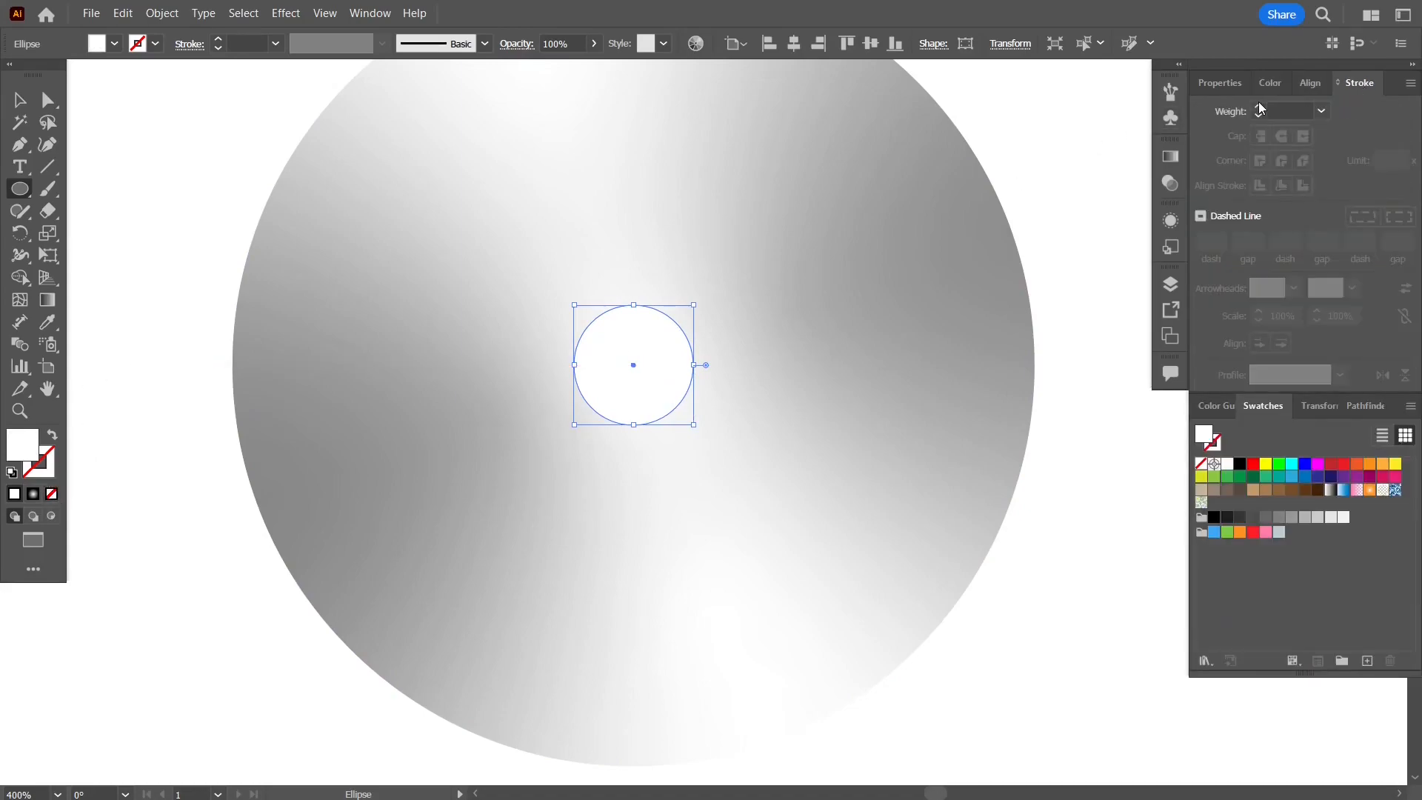
left_click(53, 459)
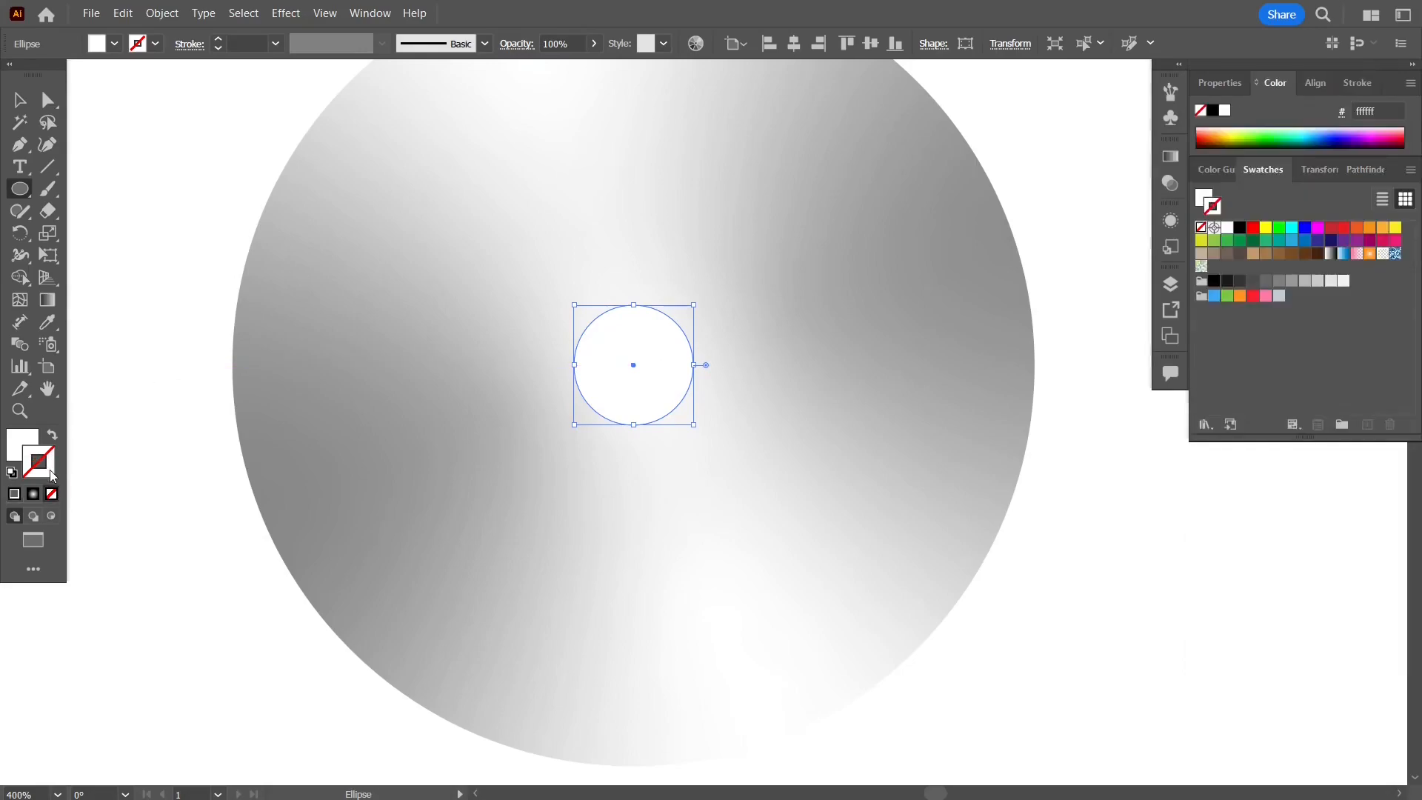
left_click(1212, 111)
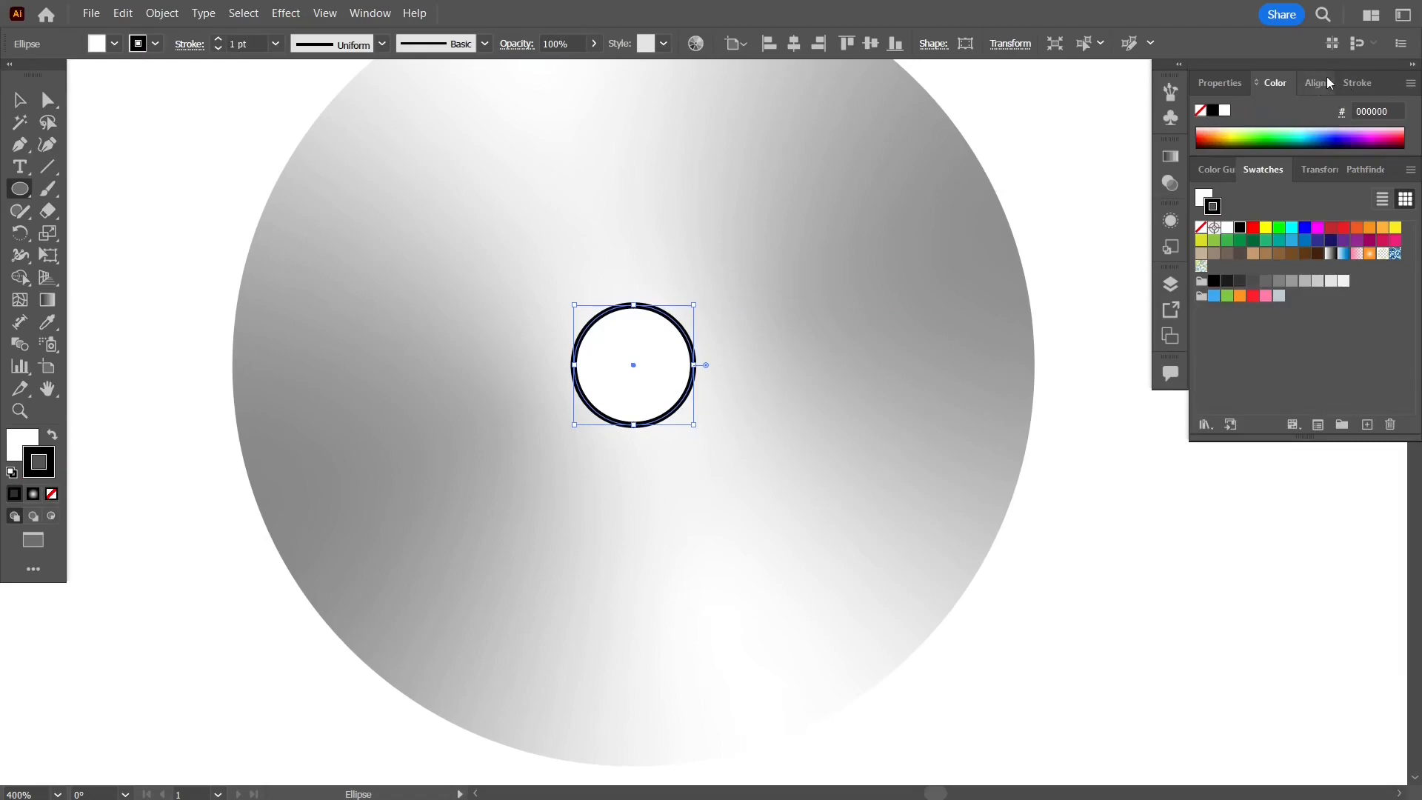
left_click(1356, 82)
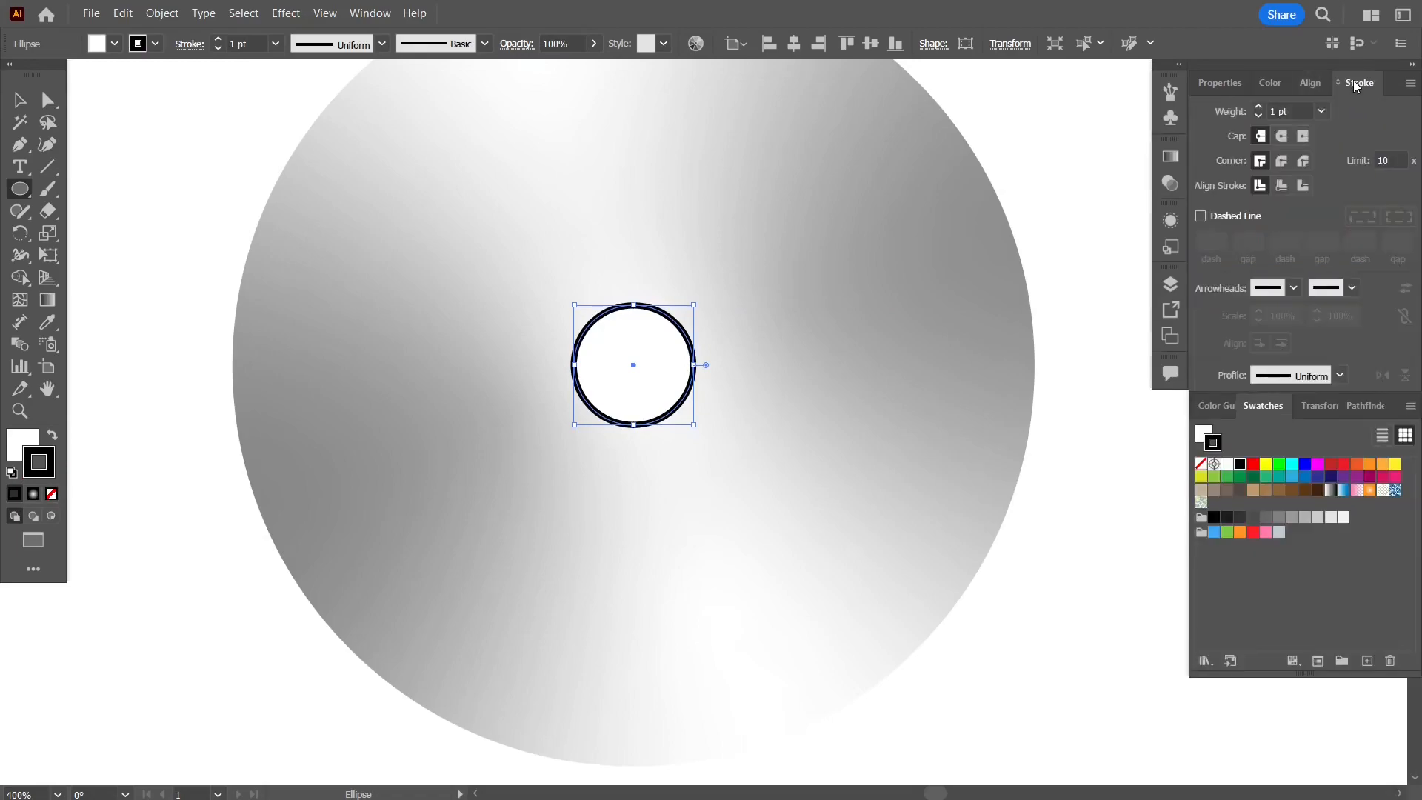
left_click(1259, 107)
left_click(1259, 107)
left_click(1258, 107)
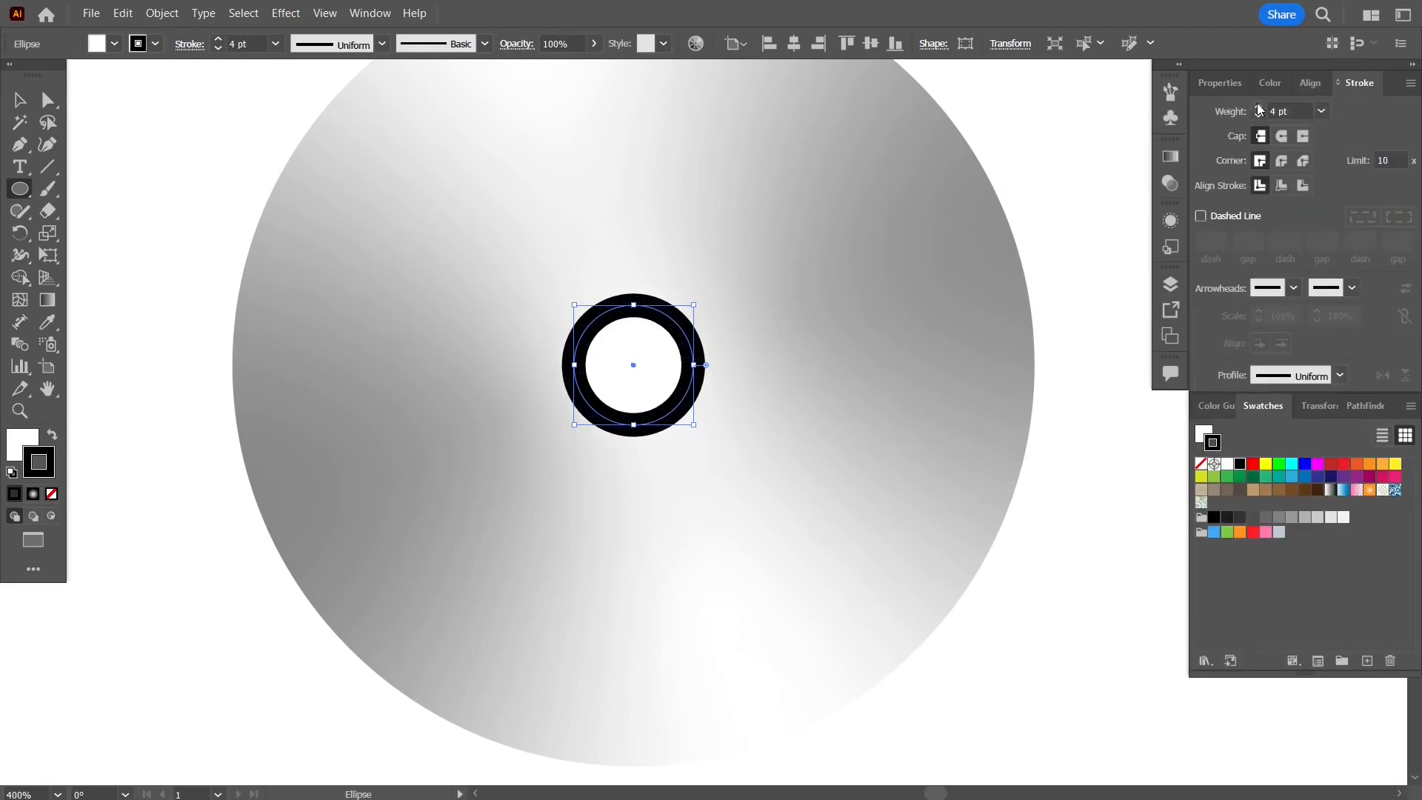
left_click(1261, 114)
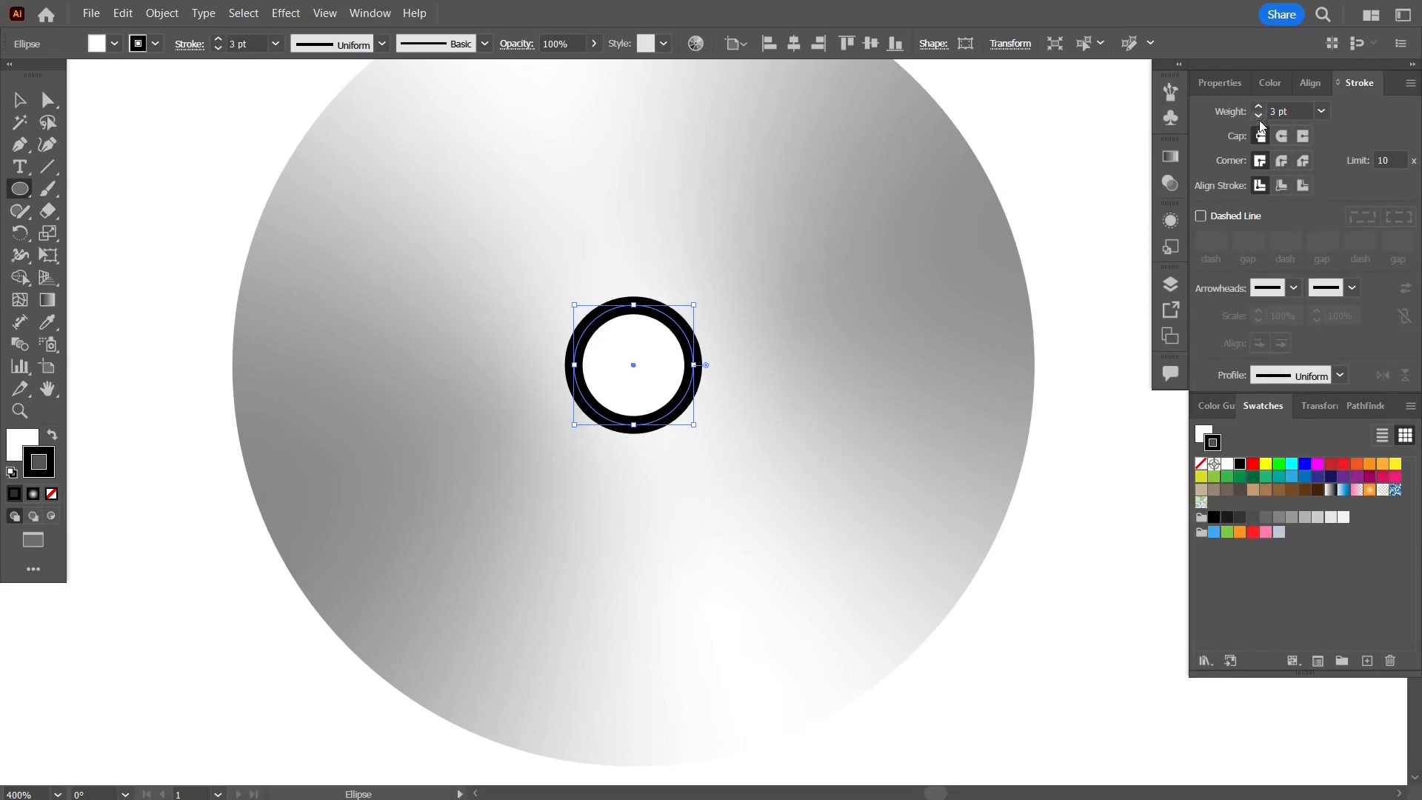
- Enlarge the small black-outlined circle slightly and proportionally, keeping it centred on the disc
scroll(448, 289, "down", 2)
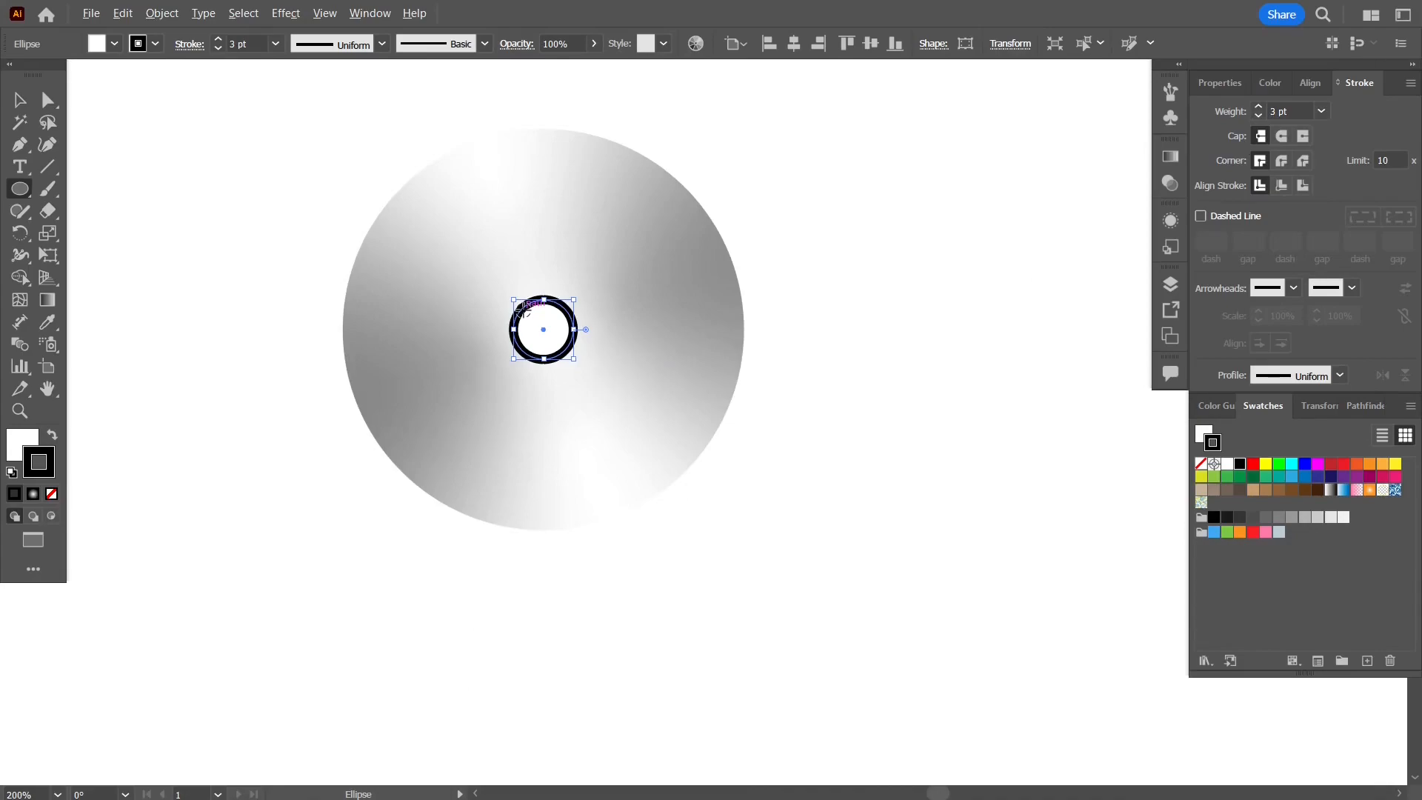
scroll(522, 312, "up", 2)
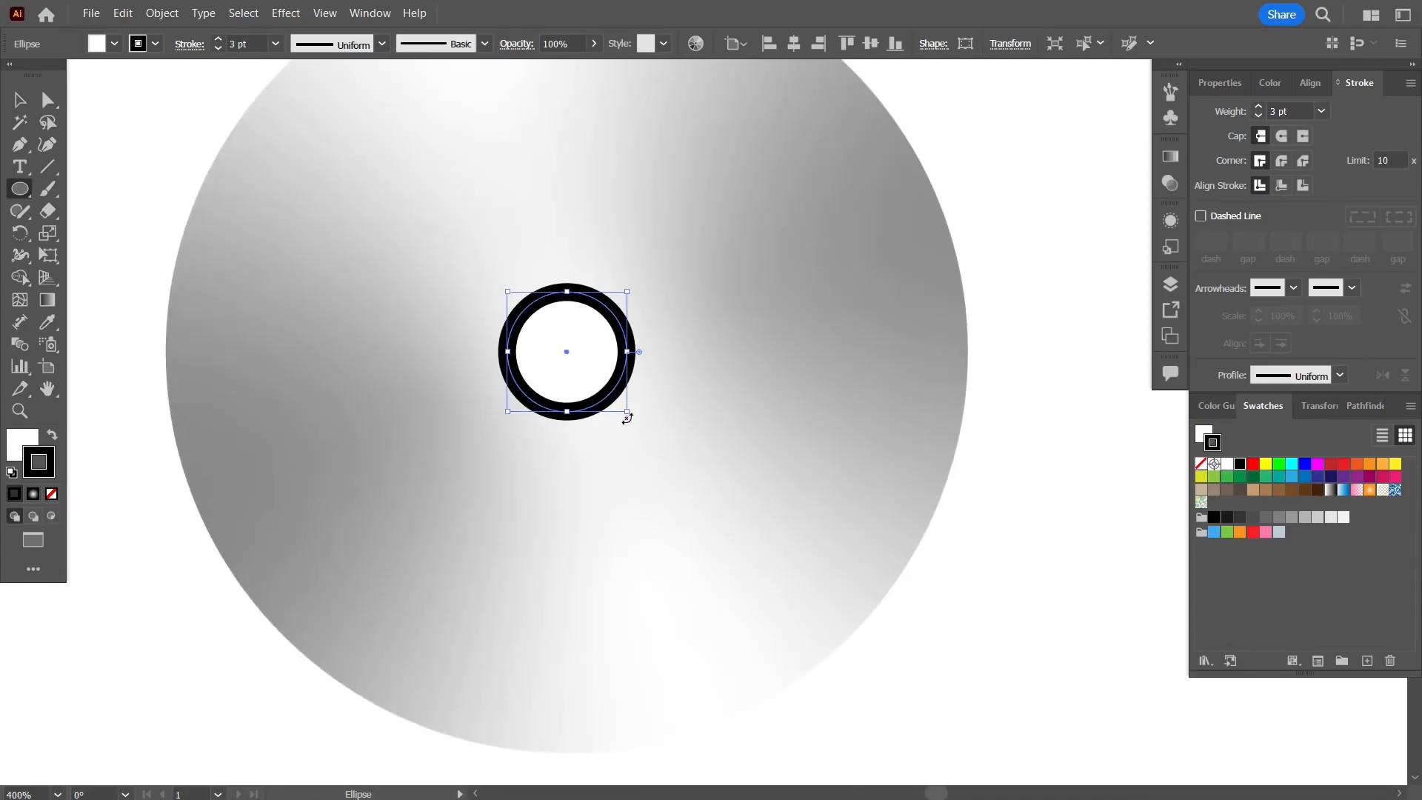
left_click_drag(628, 416, 639, 421)
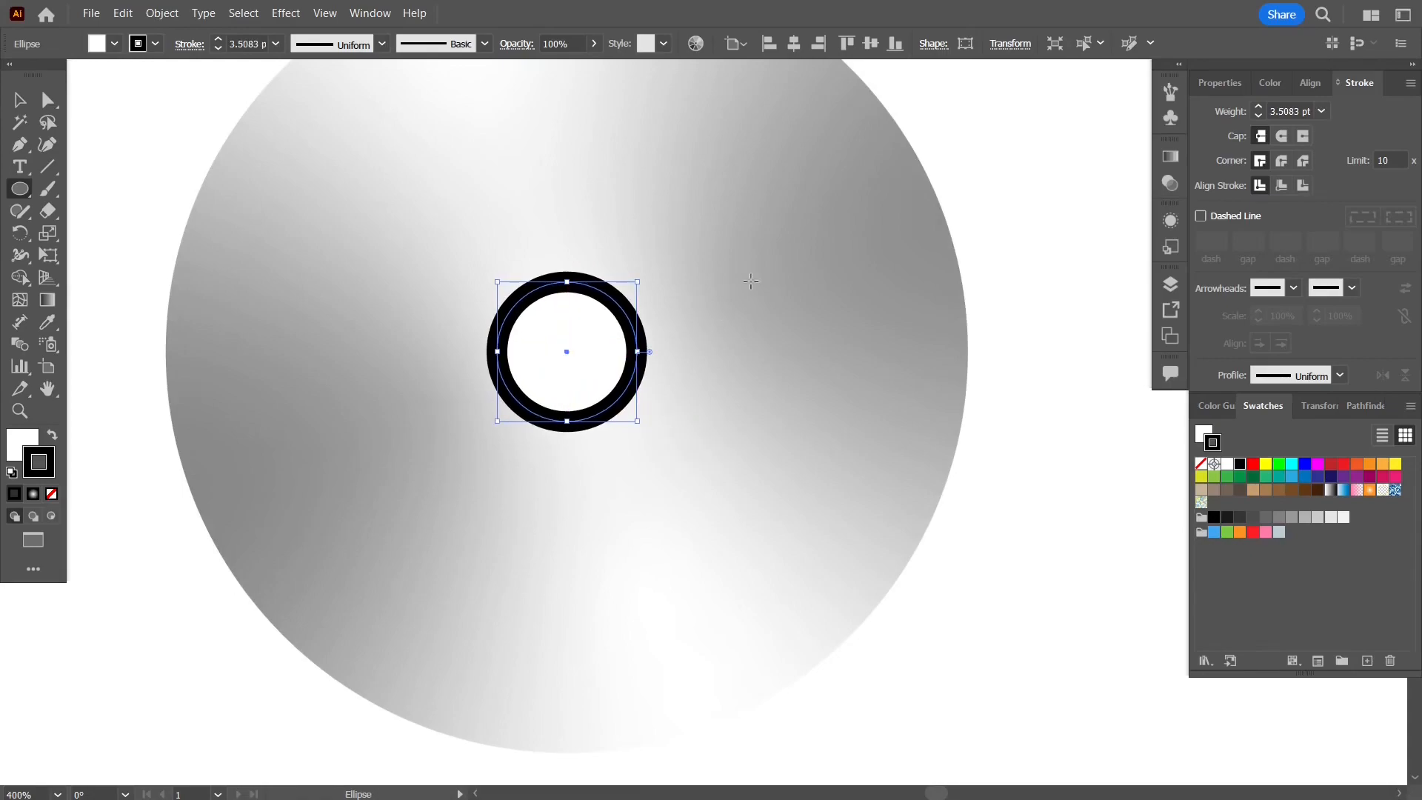
- Set the small centre circle's stroke weight to 3 pt and its stroke colour to red
left_click(1322, 111)
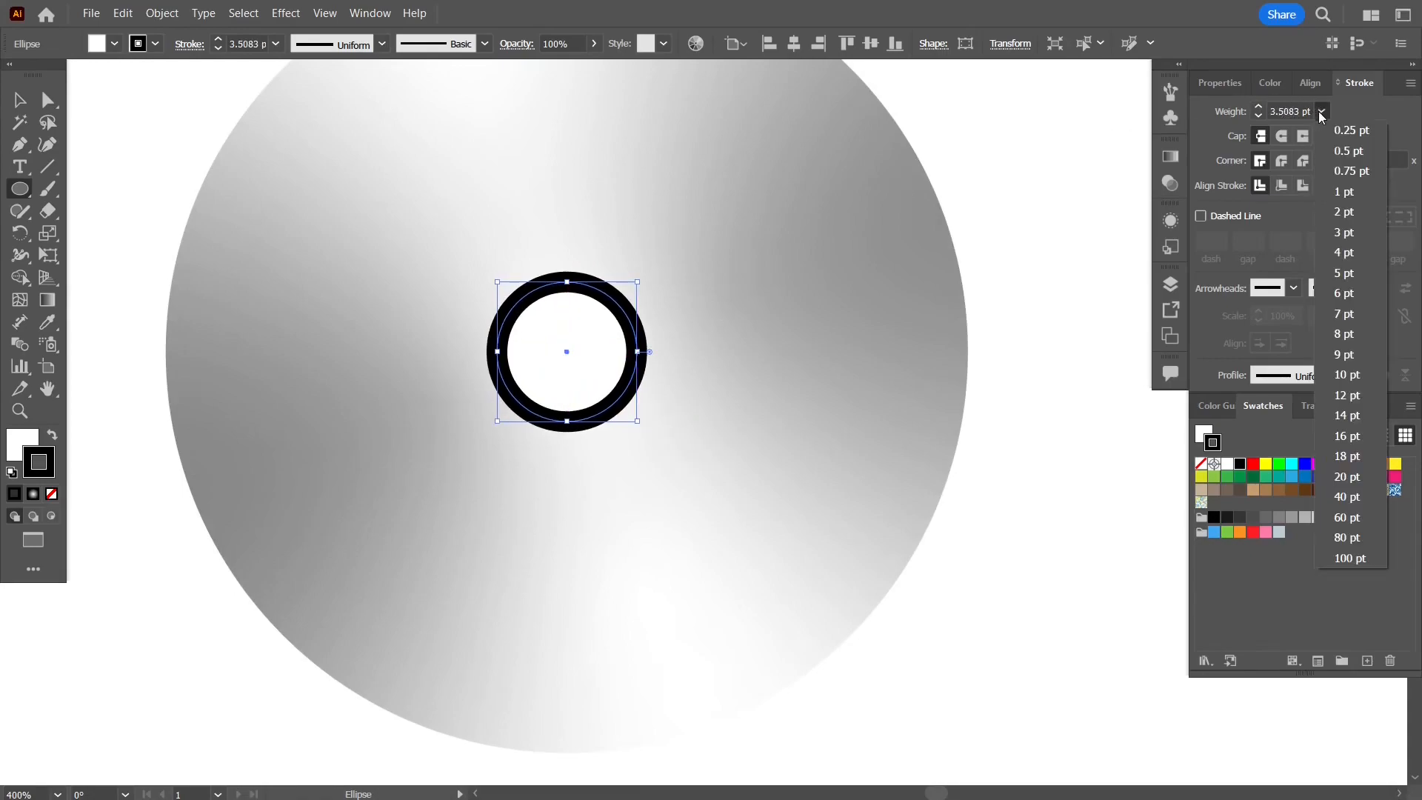
left_click(1338, 233)
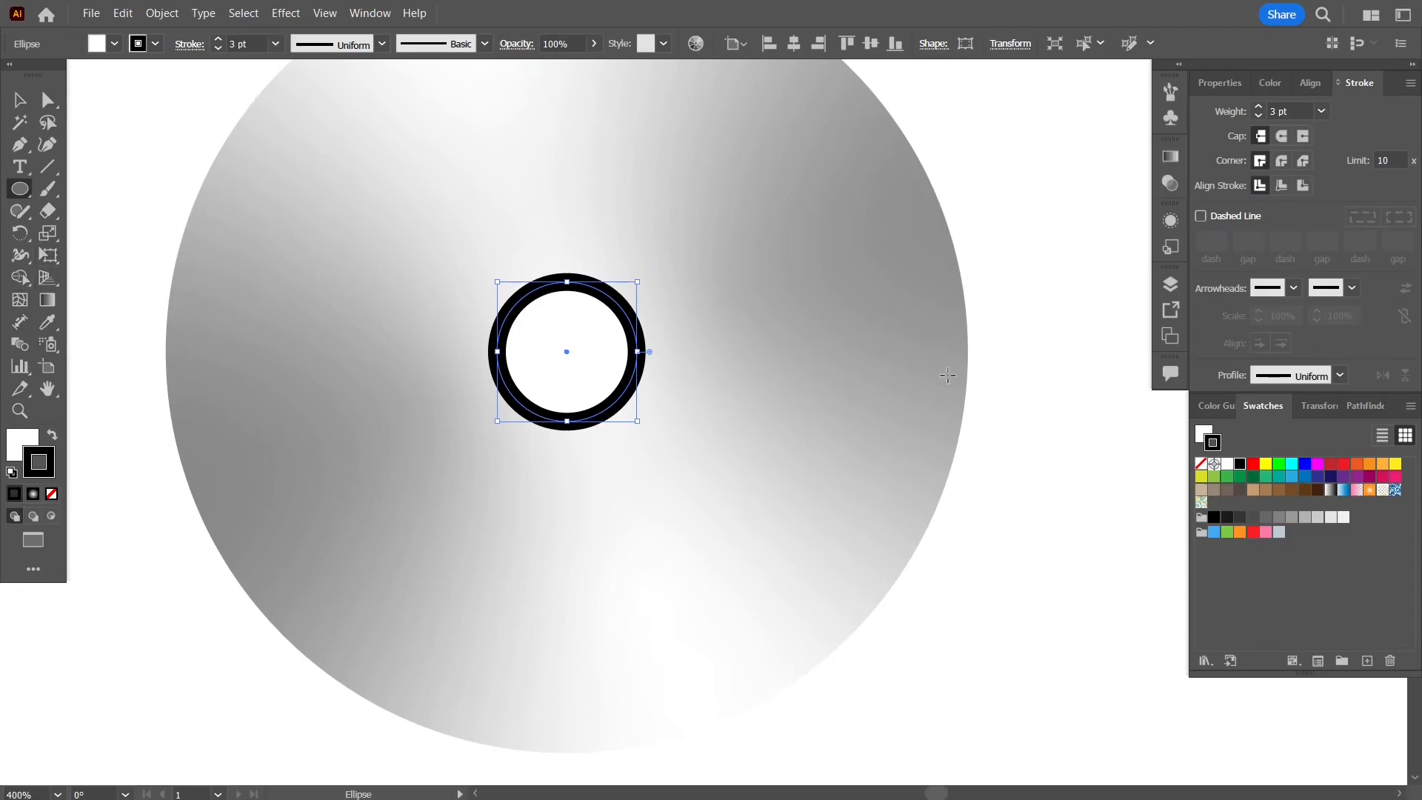
left_click(1253, 464)
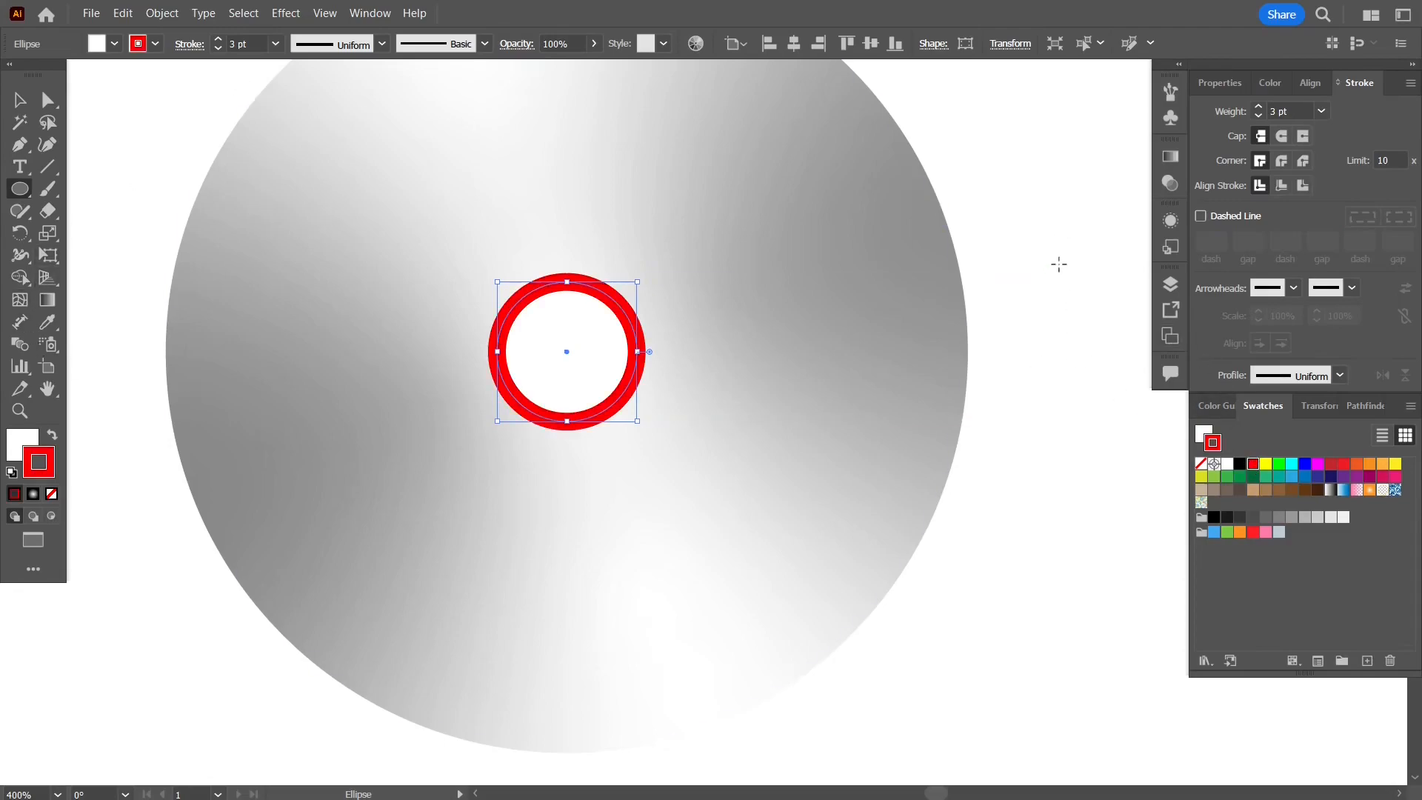
- Set the small circle's fill to white, ffffff, in the Color Picker
left_click(25, 437)
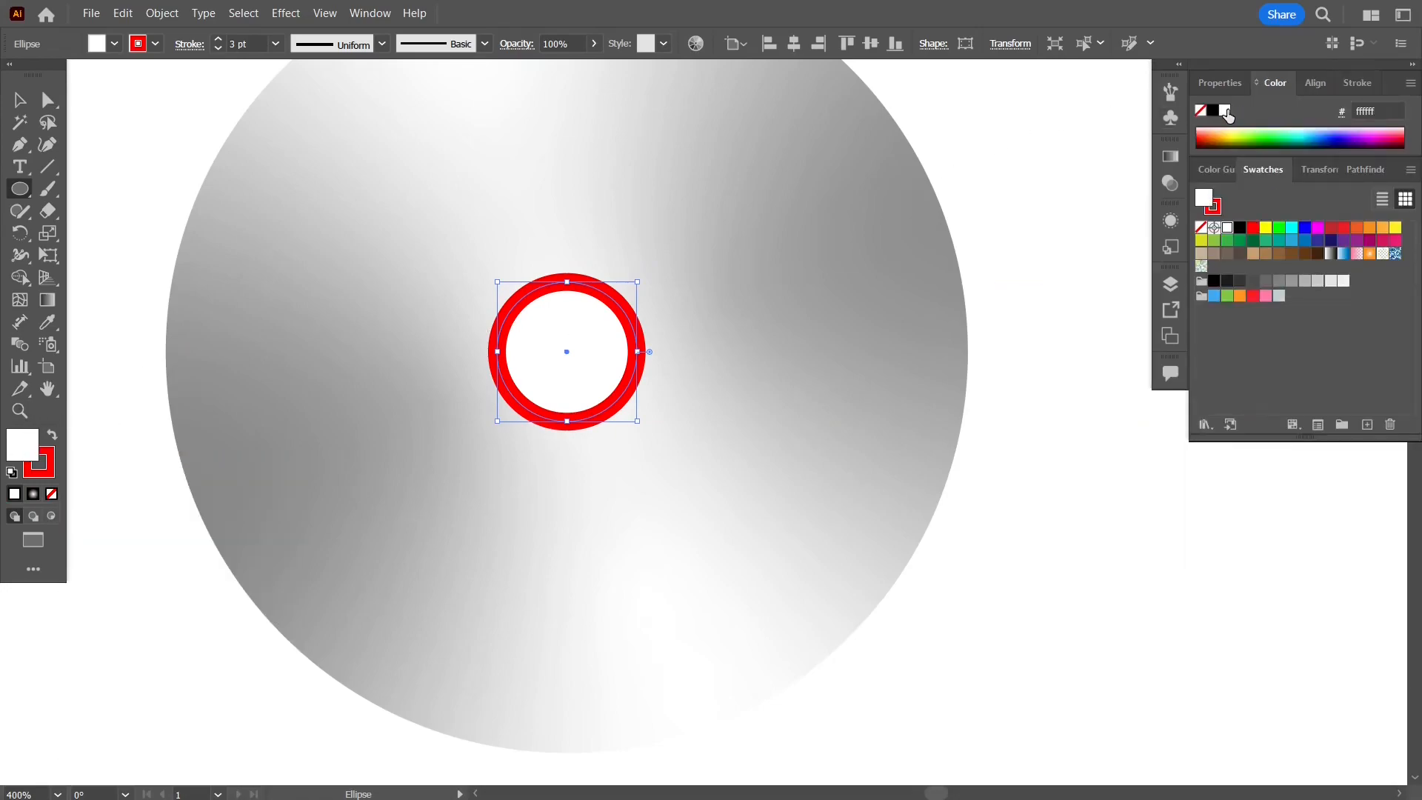
double_click(1212, 199)
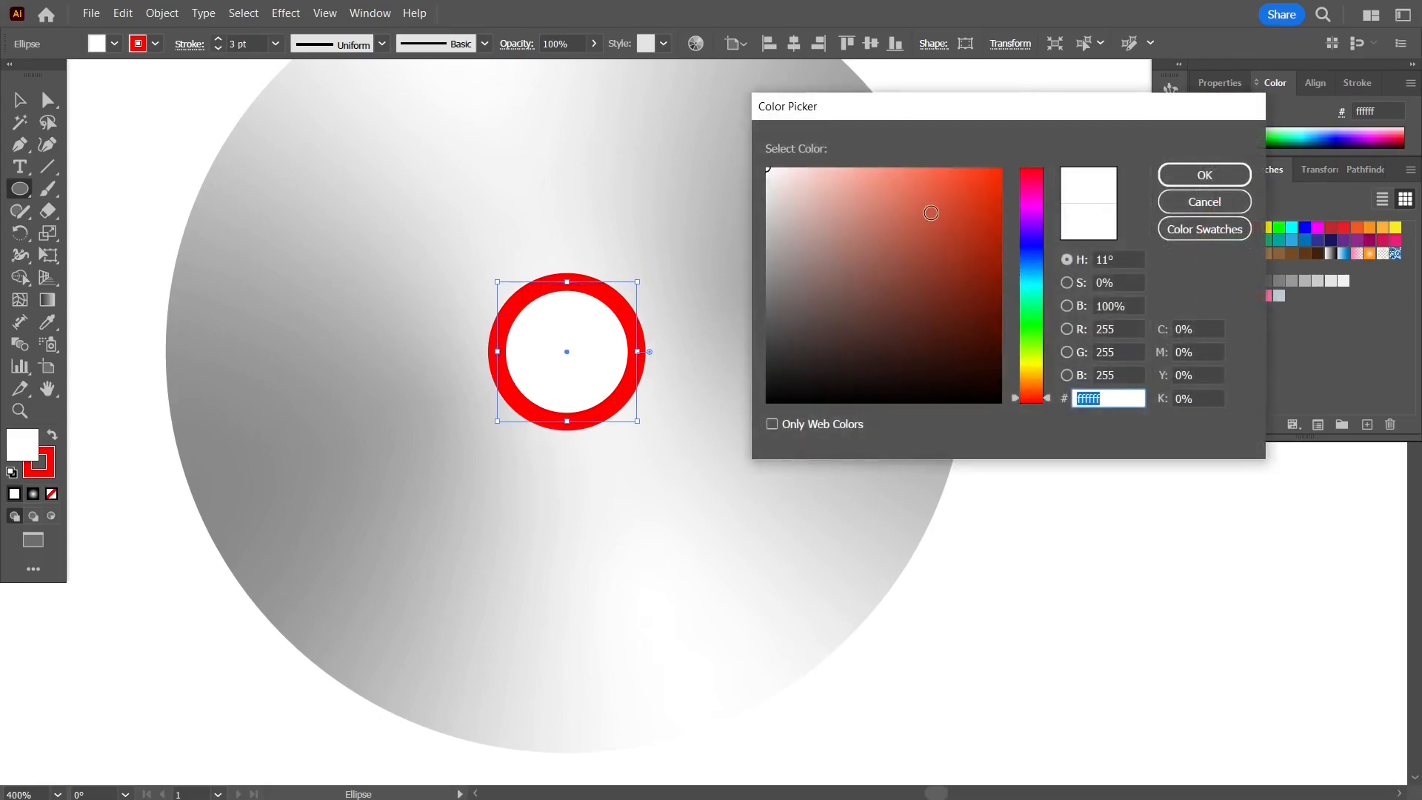
left_click(1032, 283)
left_click_drag(767, 178, 730, 89)
left_click(1204, 178)
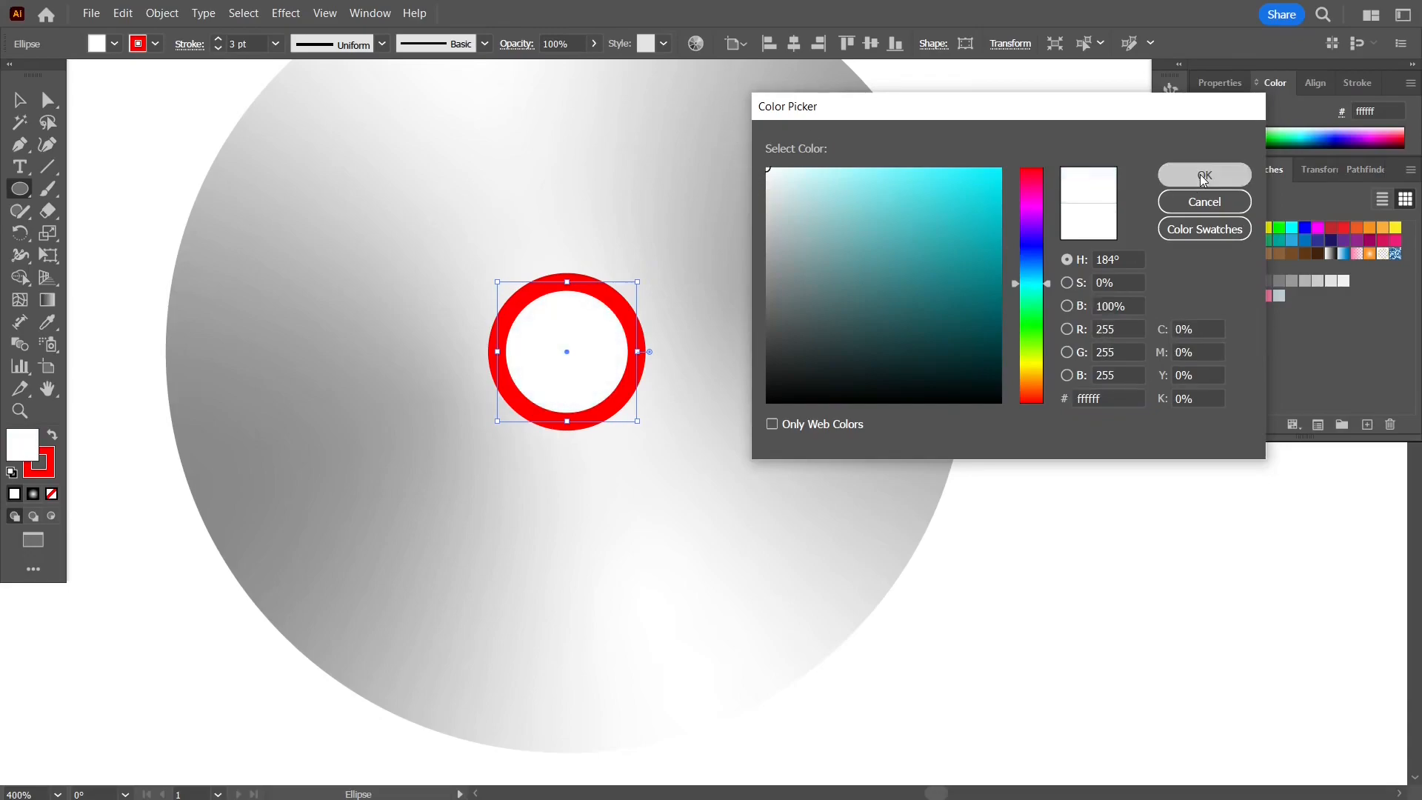
- Enlarge the red-outlined circle slightly and proportionally, keeping it centred on the disc
scroll(949, 215, "down", 3)
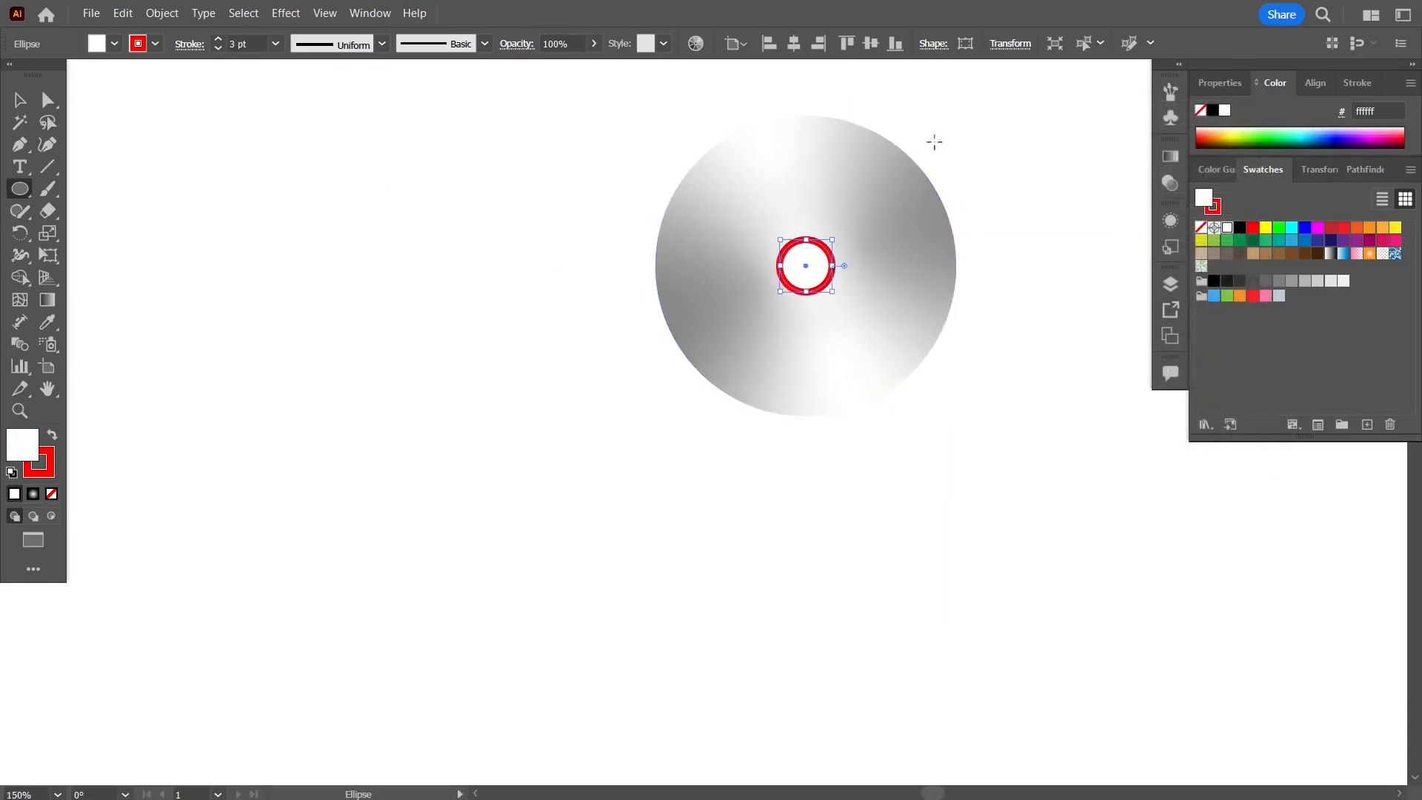
left_click(20, 99)
left_click(474, 184)
left_click_drag(474, 184, 274, 278)
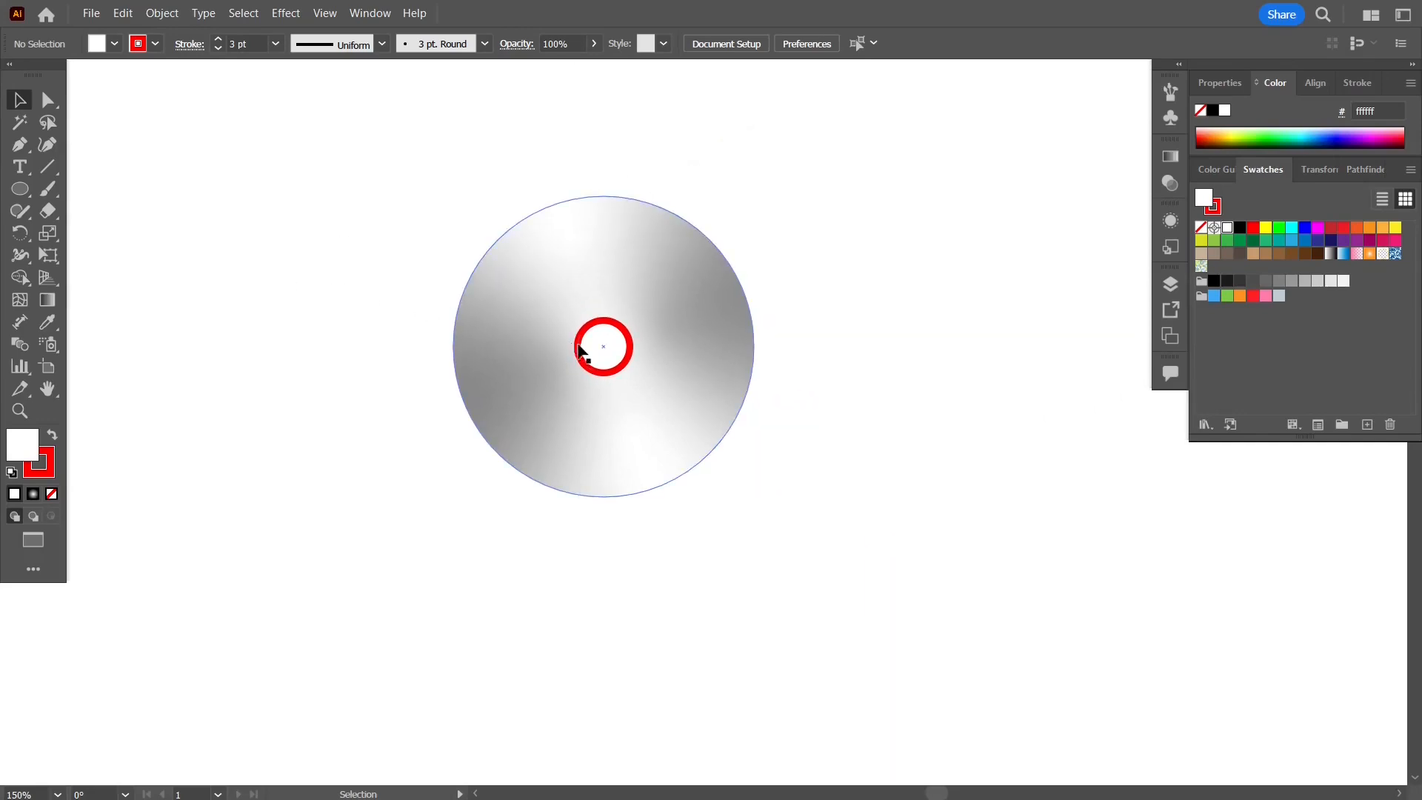
left_click(609, 375)
mouse_move(631, 376)
left_mouse_down()
mouse_move(647, 385)
mouse_move(635, 376)
left_mouse_up()
key("ctrl+z")
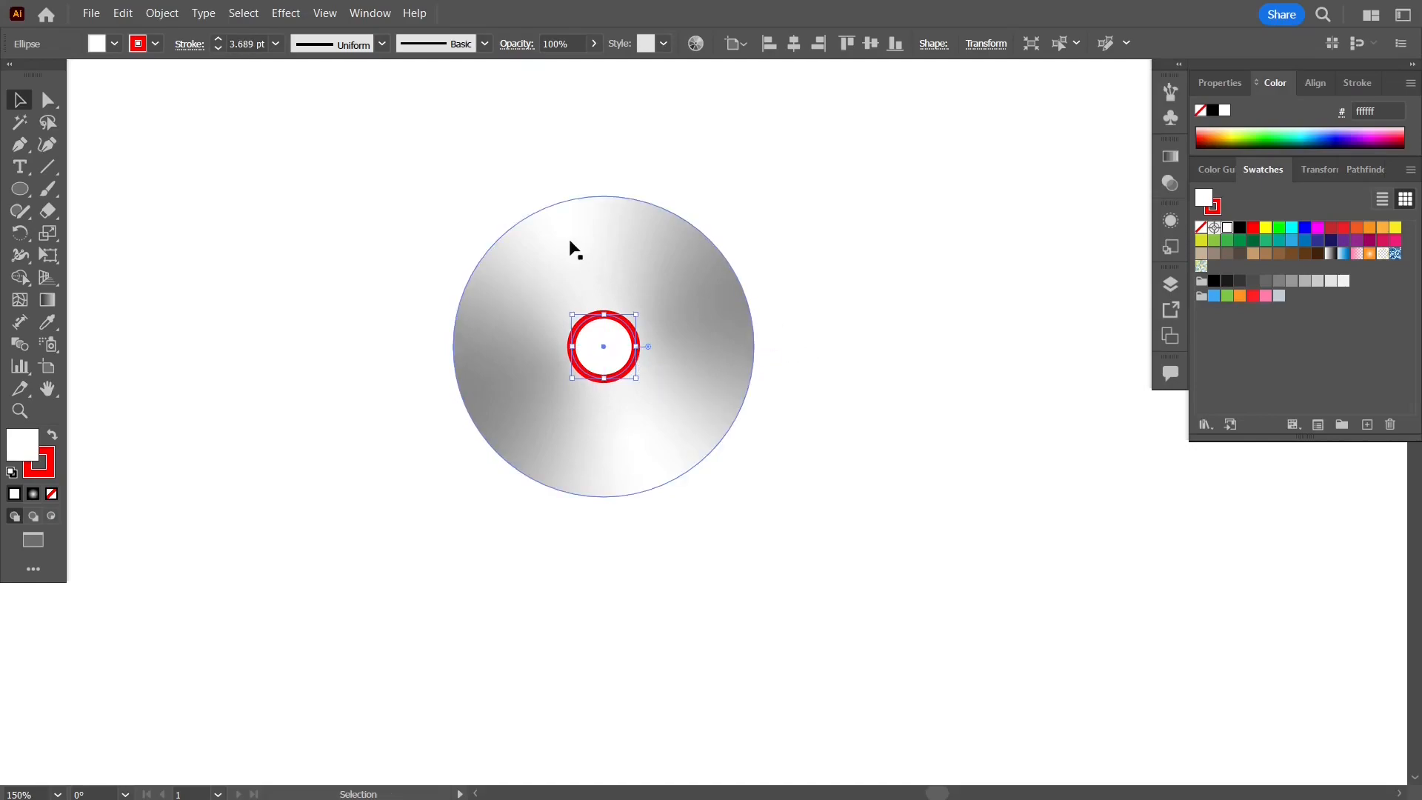
- Change the disc's upper white gradient point to very light grey, f4f2f2, and copy that hex code
left_click(511, 304)
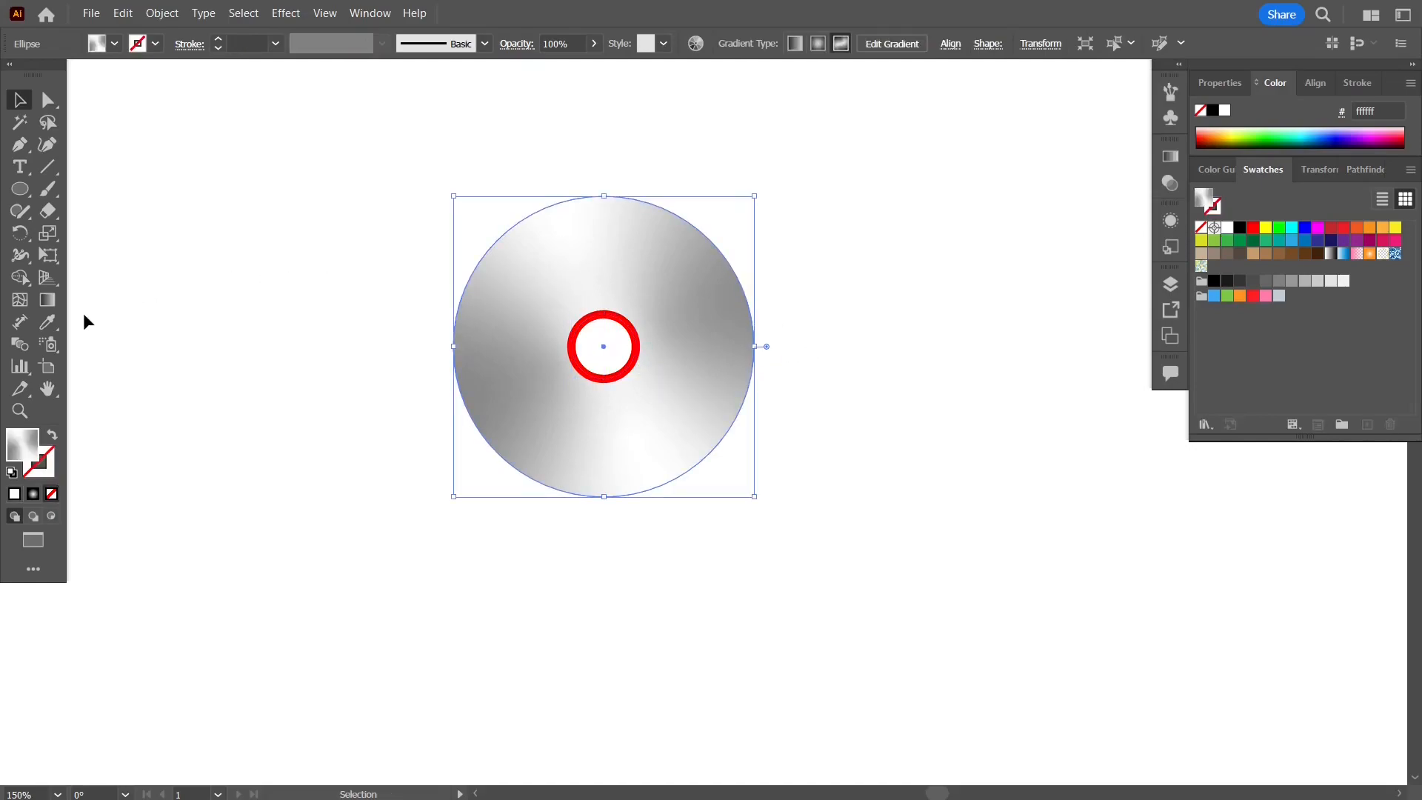
left_click(46, 299)
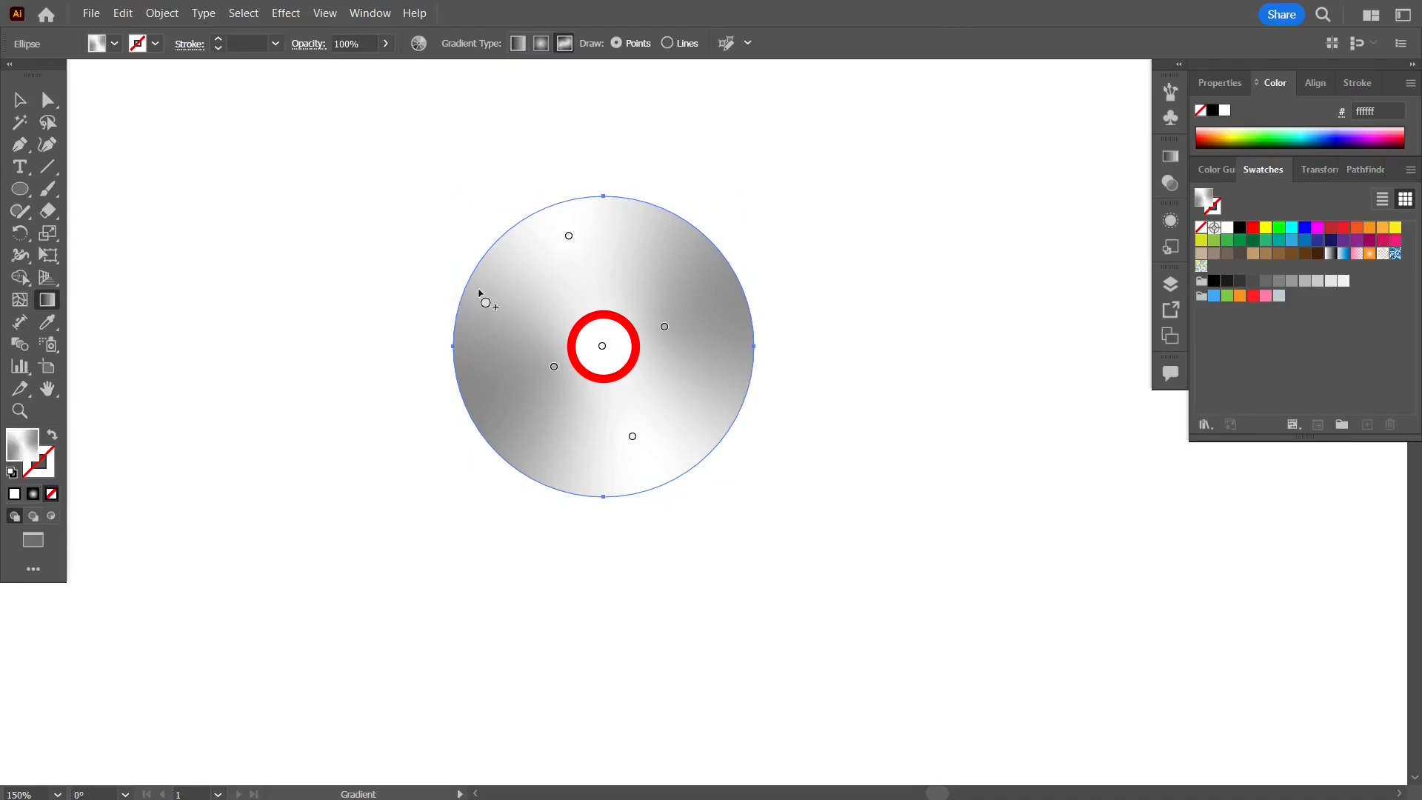
left_click(568, 237)
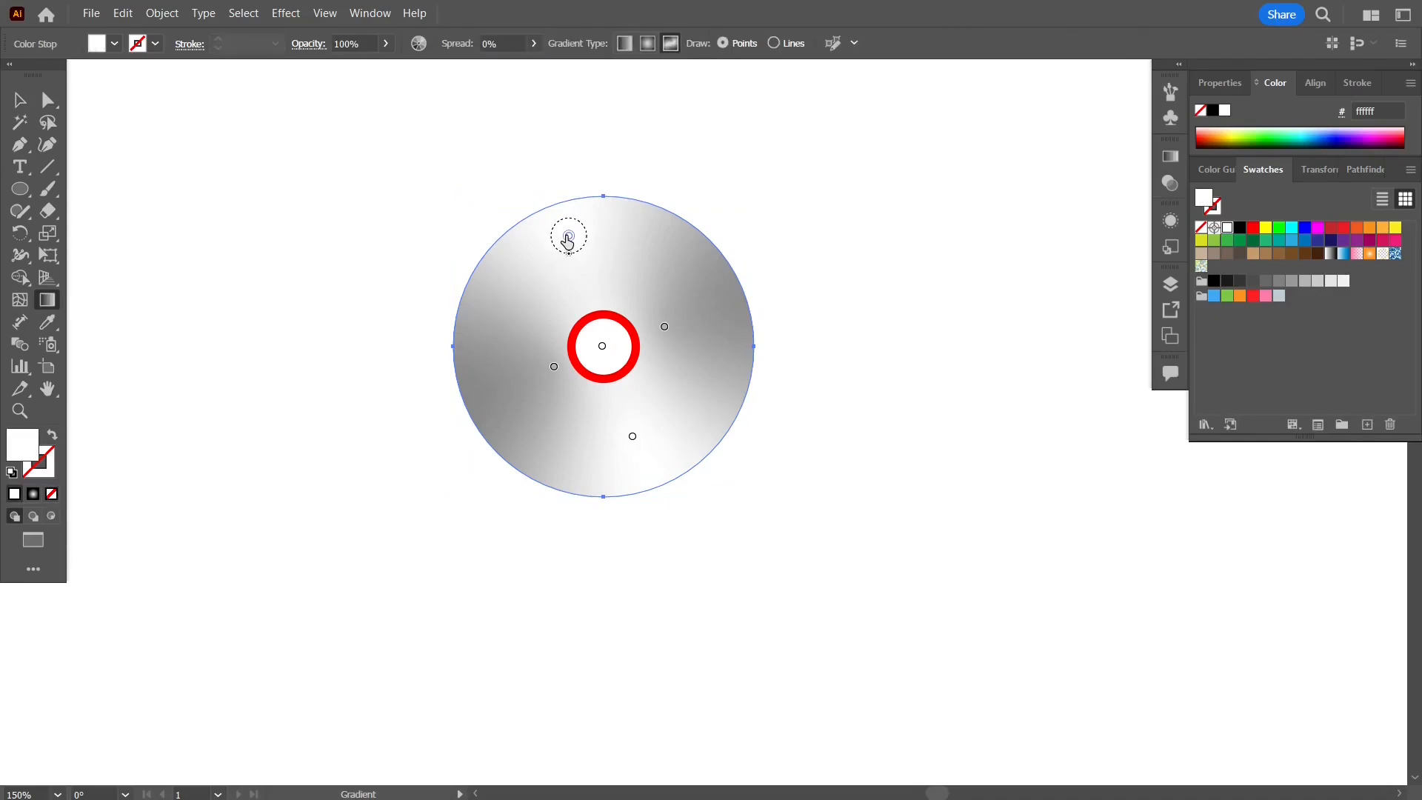
double_click(1210, 202)
left_click(769, 172)
left_click_drag(769, 172, 769, 175)
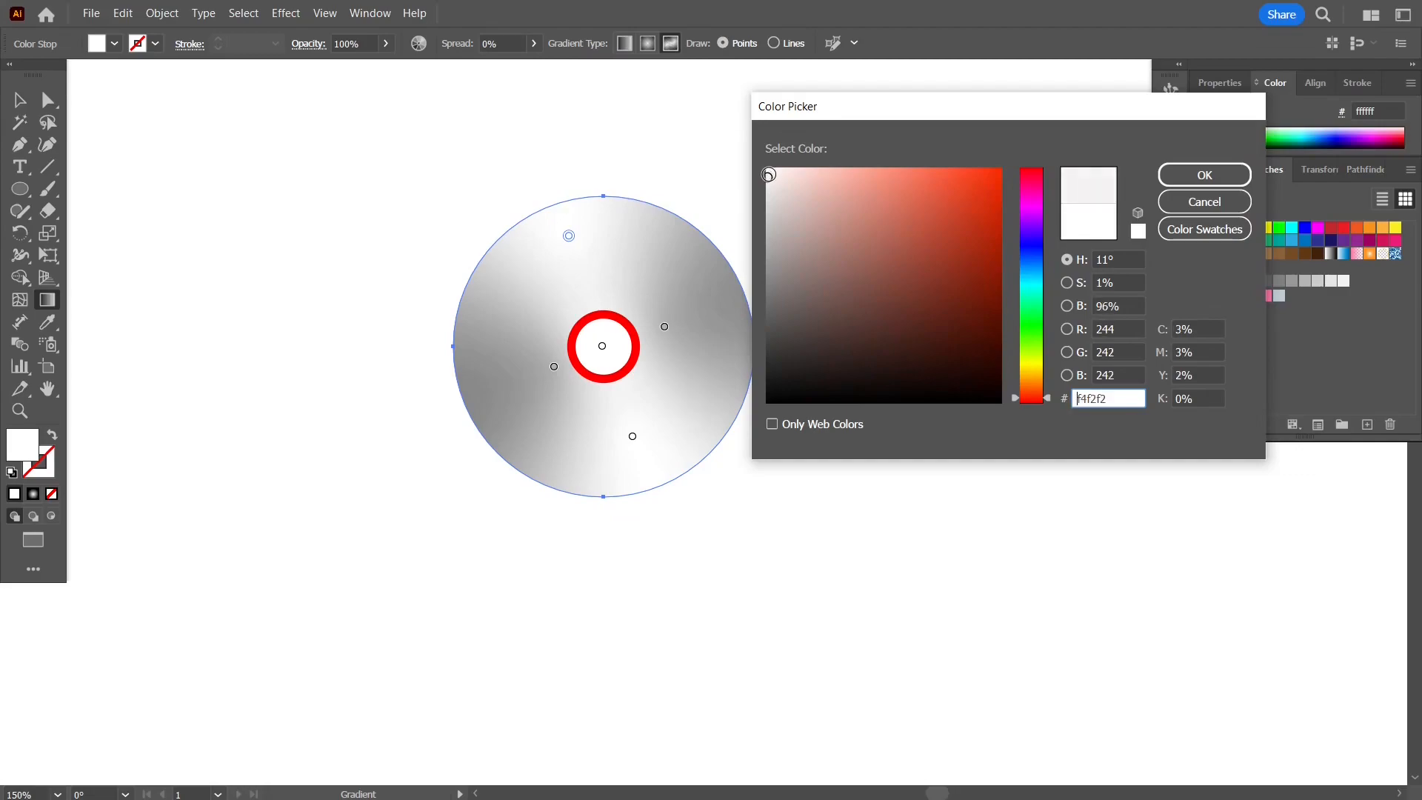
left_click_drag(1117, 394, 1049, 393)
key("ctrl+c")
left_click(1205, 175)
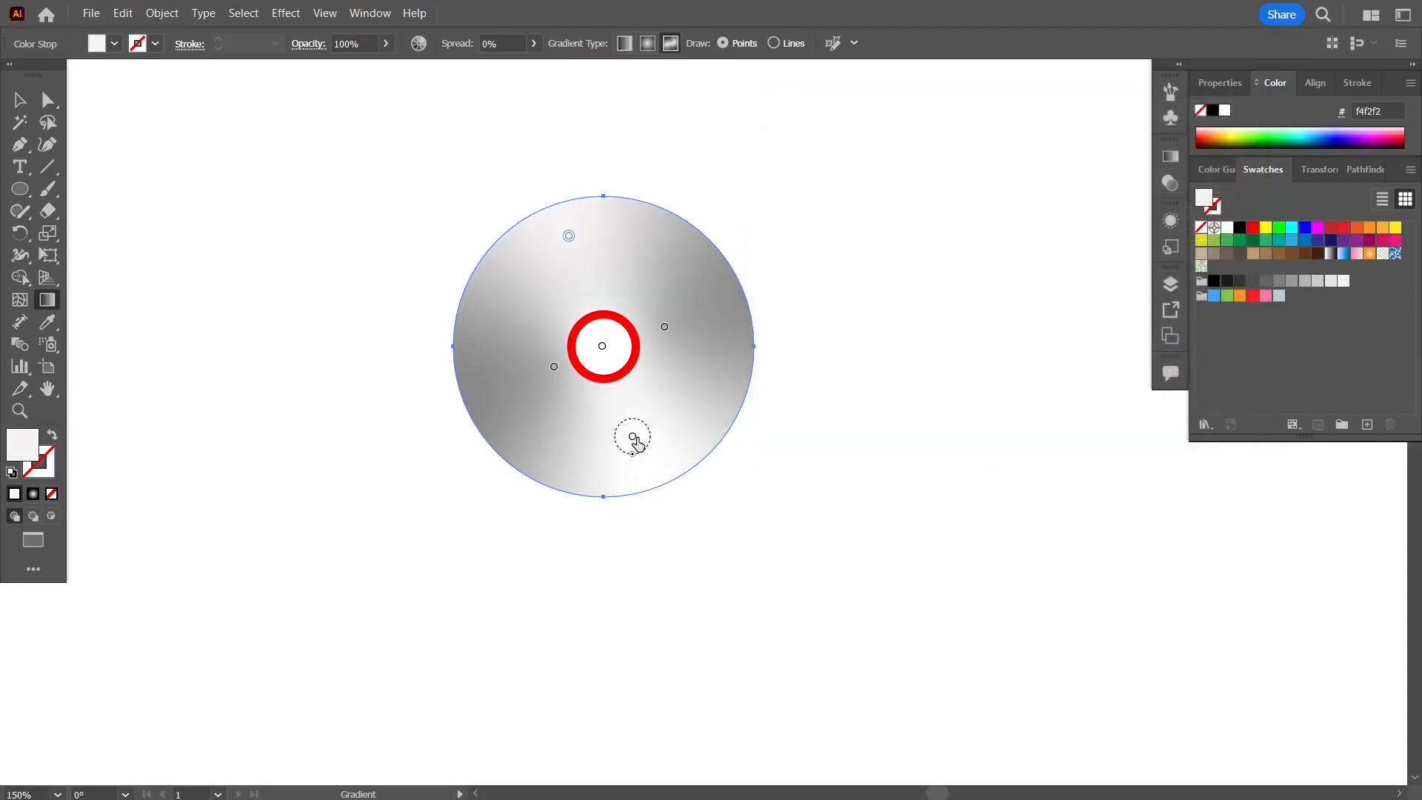
- Apply the copied colour f4f2f2 to the disc's lower white gradient point and deselect the disc
left_click(634, 441)
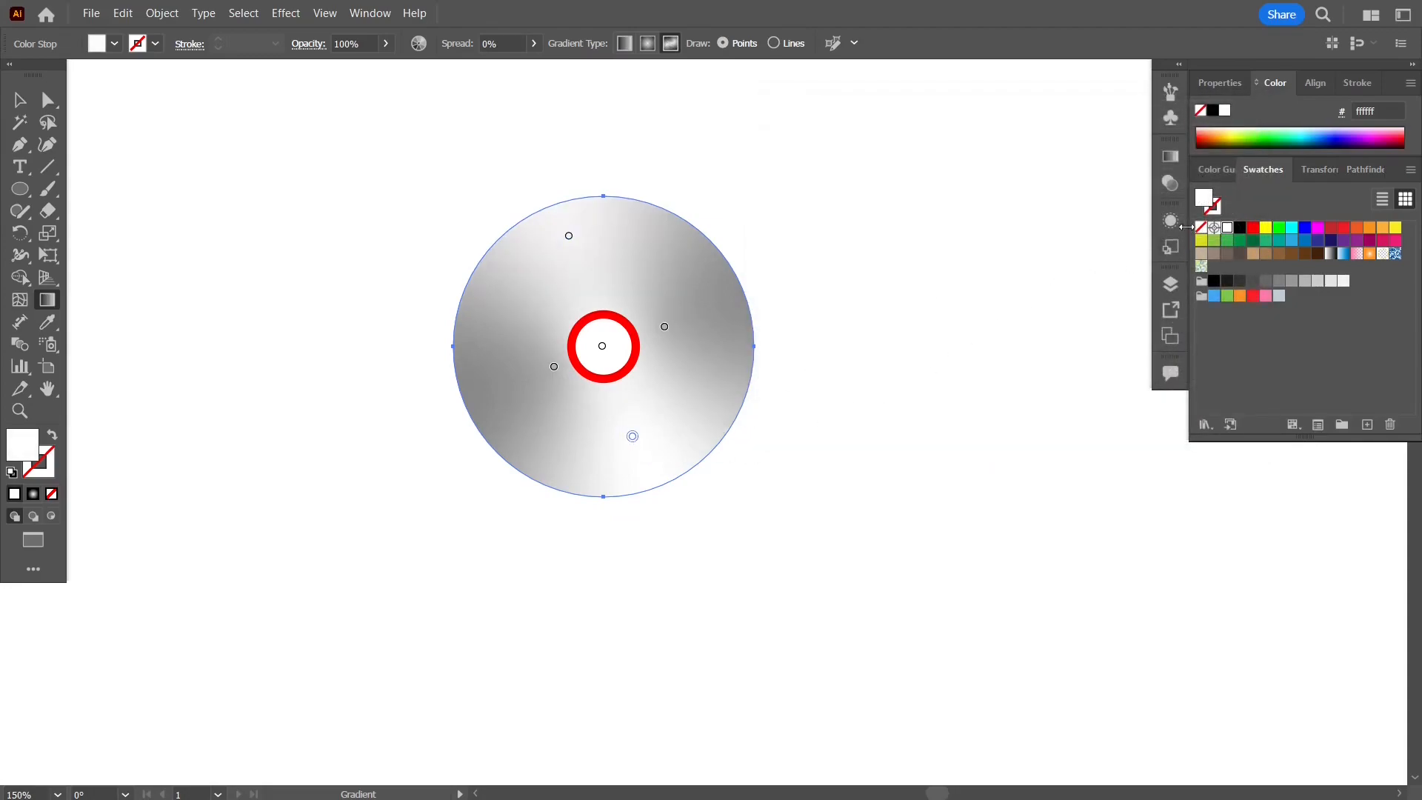
double_click(13, 452)
key("ctrl+v")
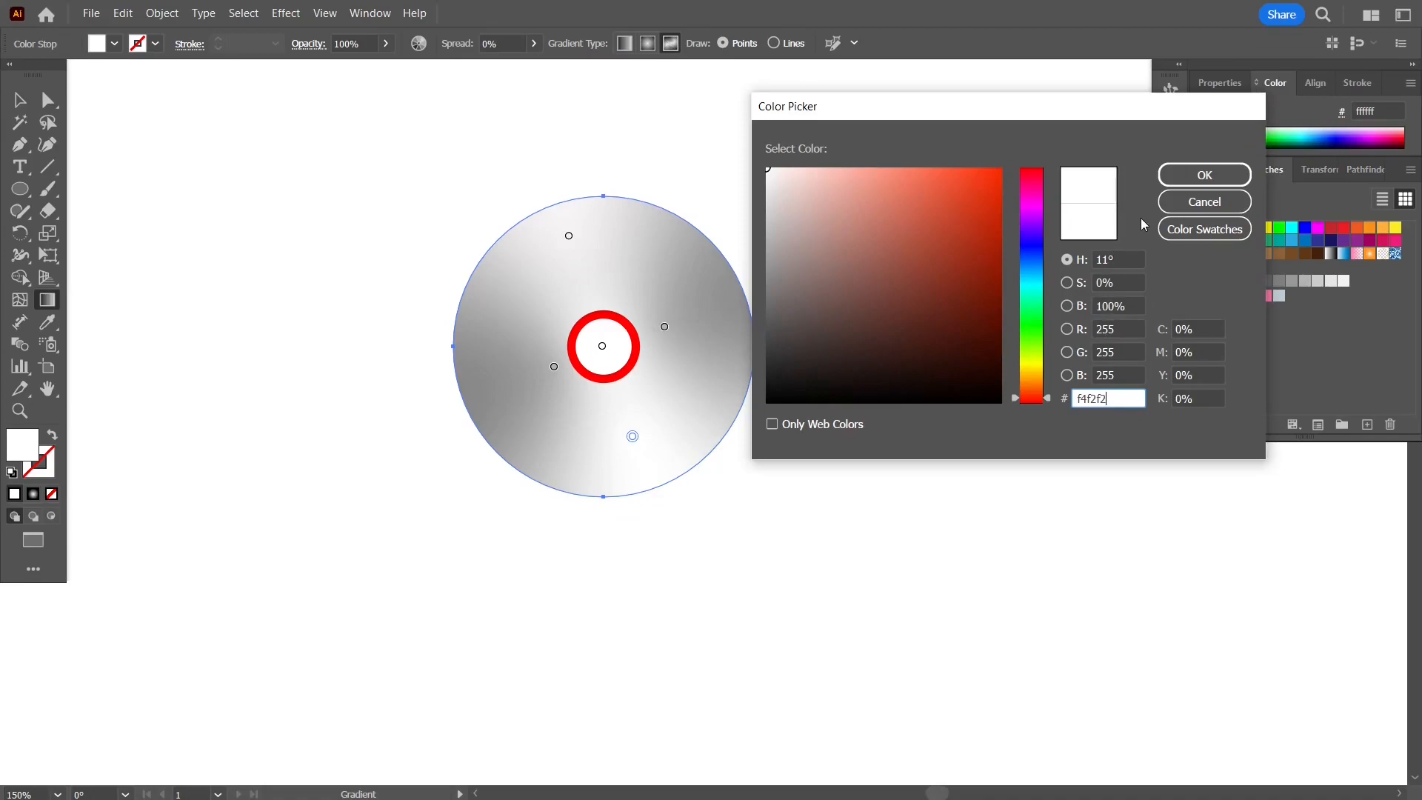
key("Tab")
left_click(1194, 173)
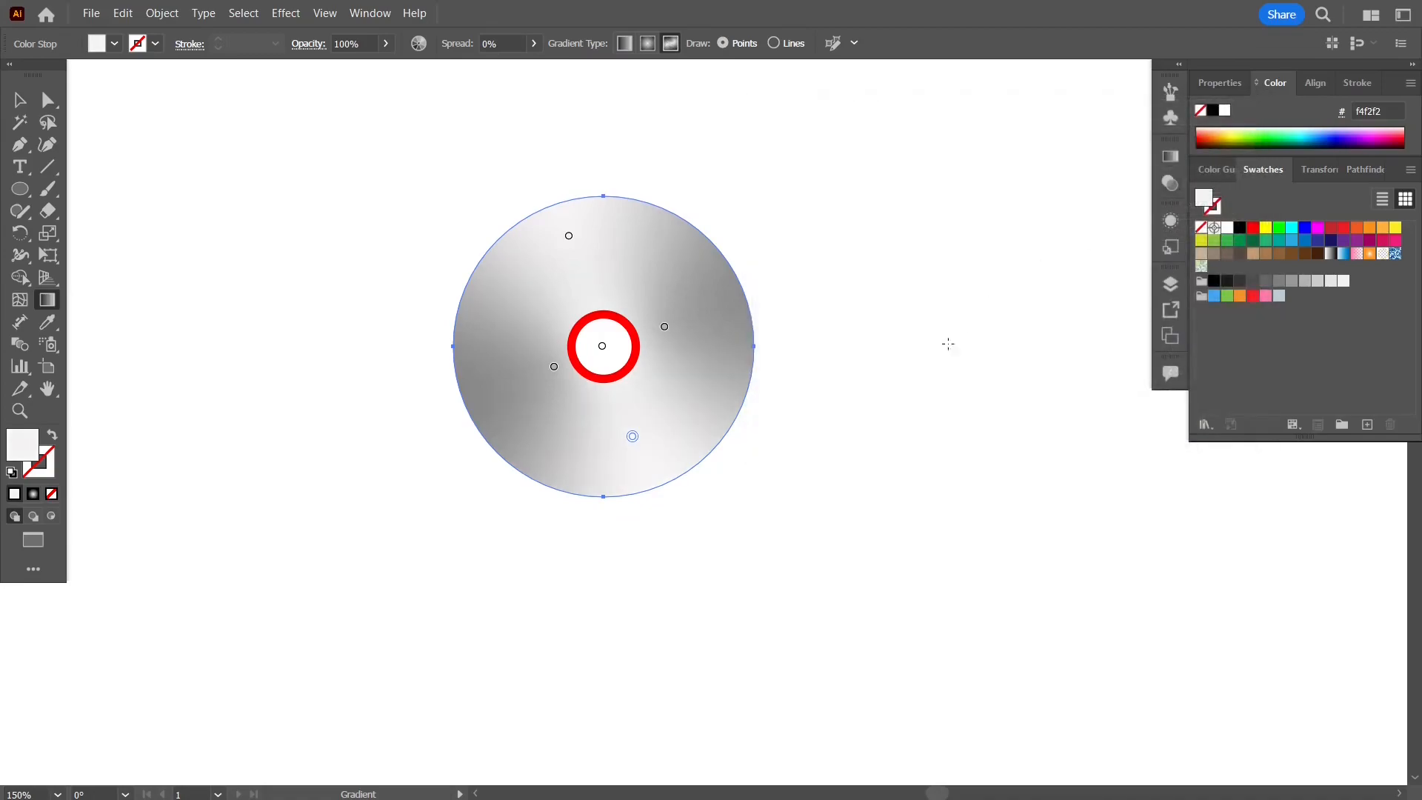
left_click(19, 99)
left_click(275, 464)
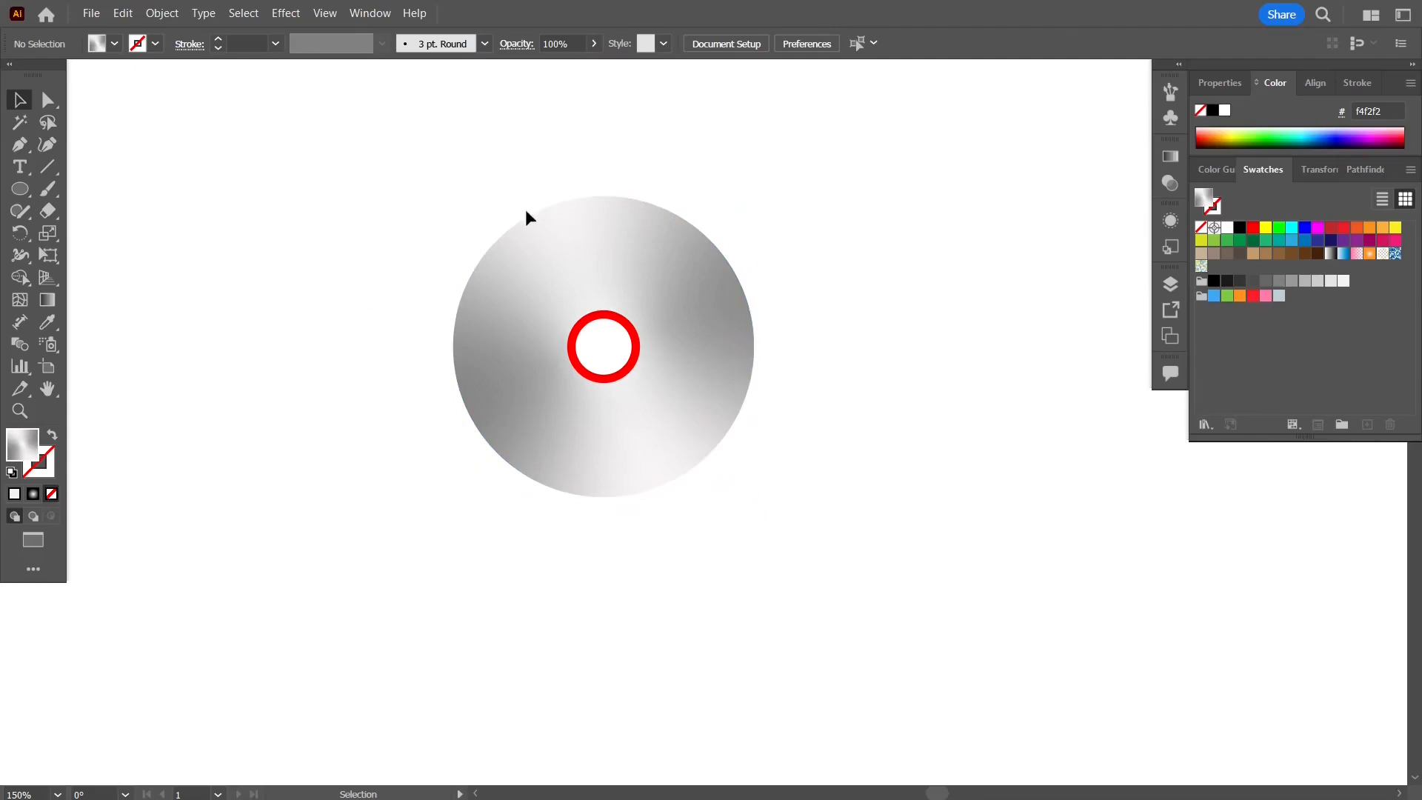
- Give the metallic disc a black stroke, 000000, with a weight of 0.5 pt, and deselect it
left_click(571, 214)
left_click(51, 473)
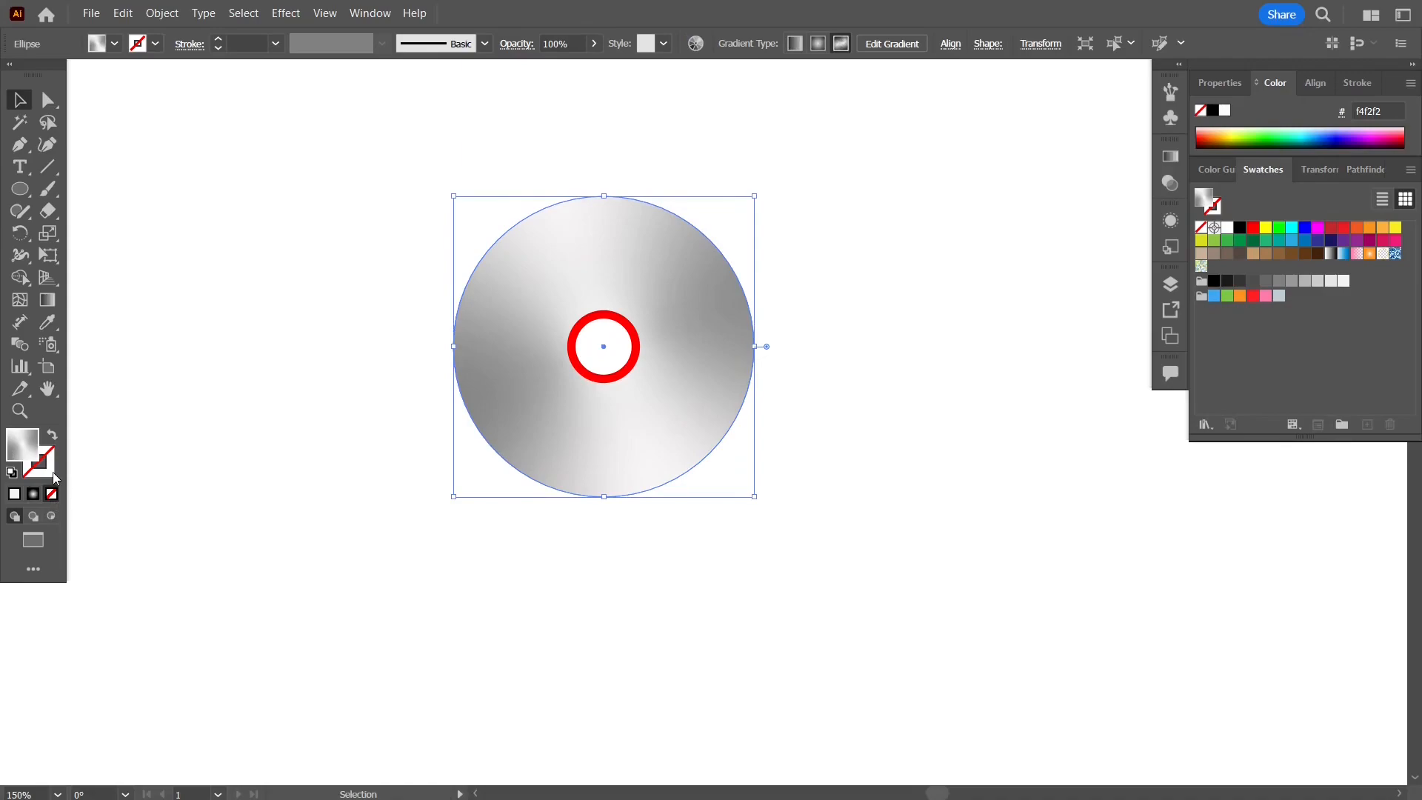
left_click(1214, 110)
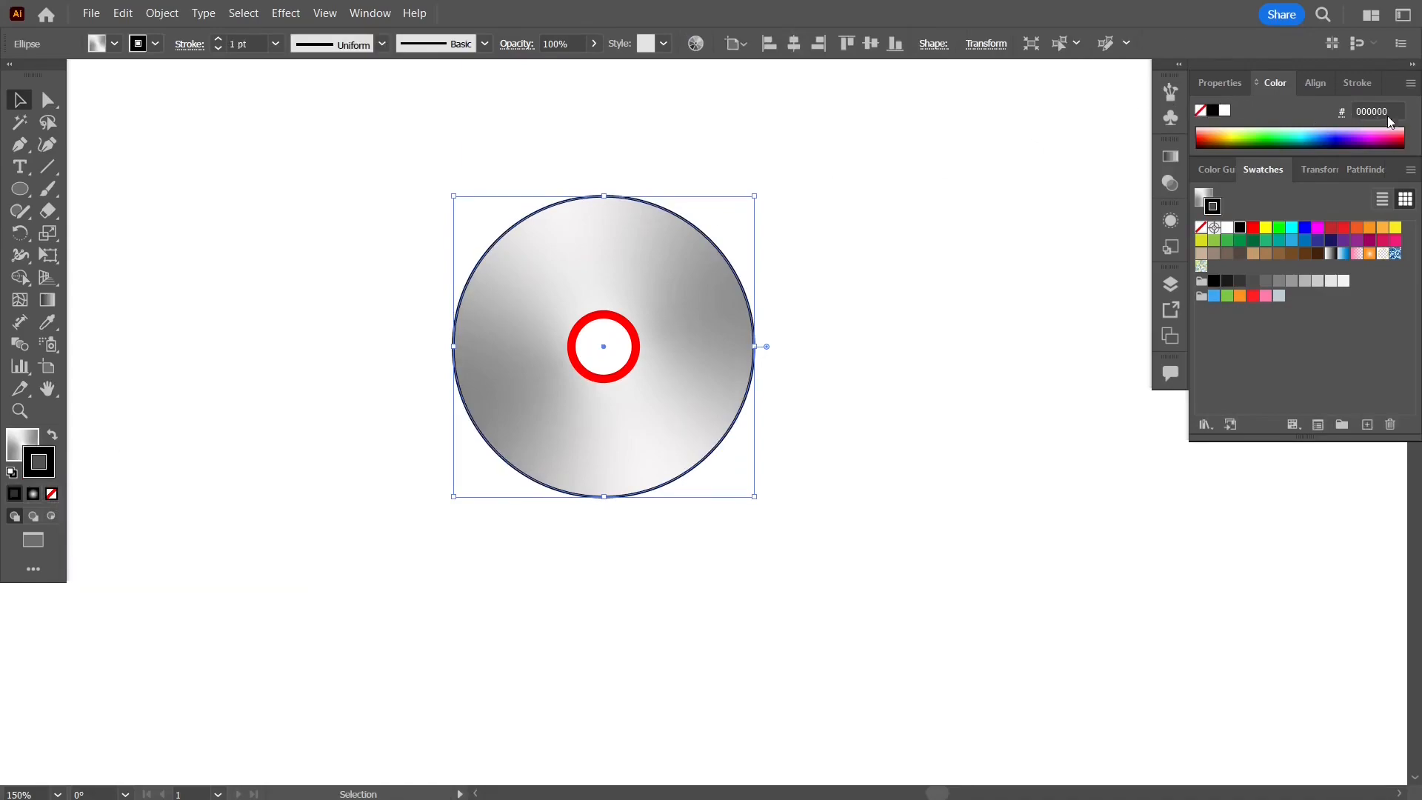
left_click(1360, 83)
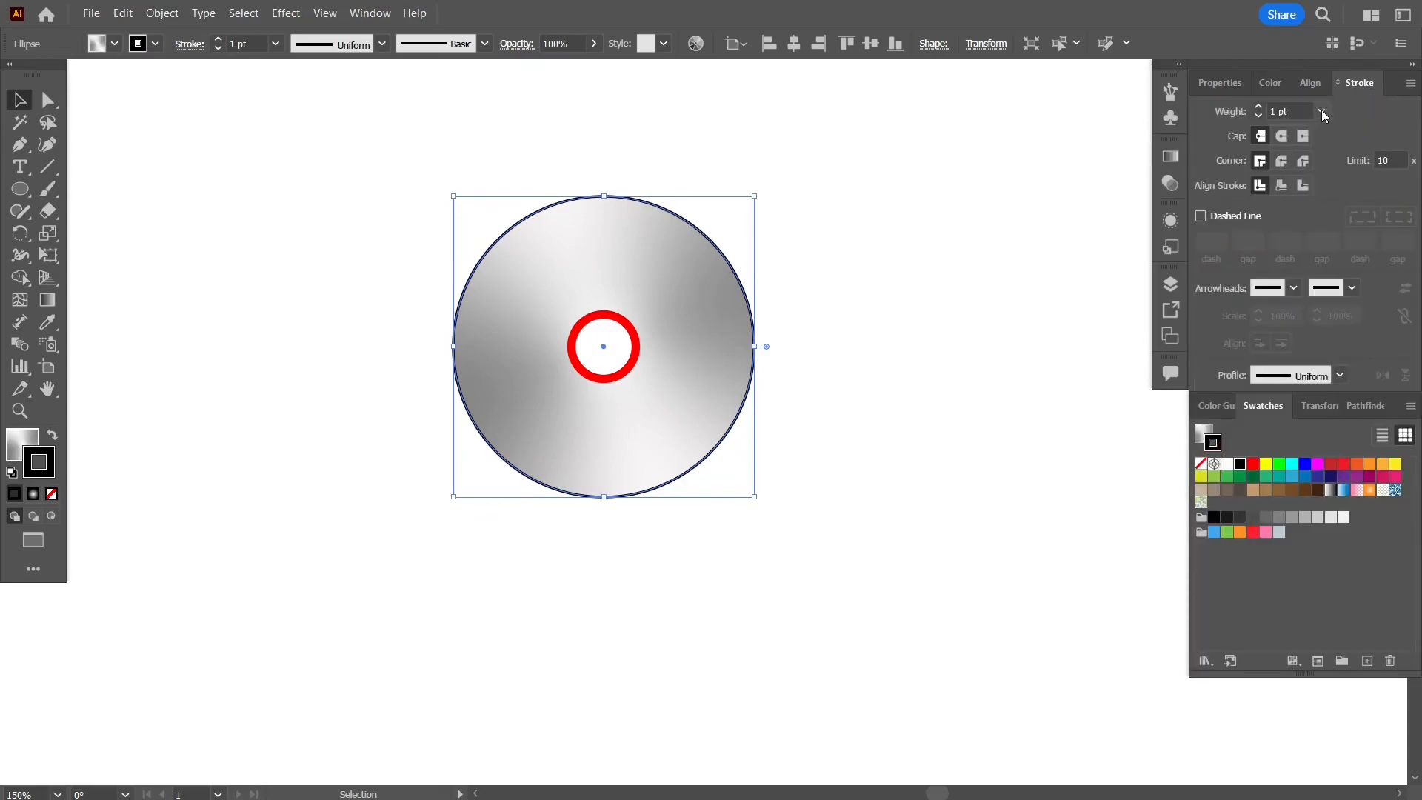
left_click(1259, 115)
left_click(1259, 115)
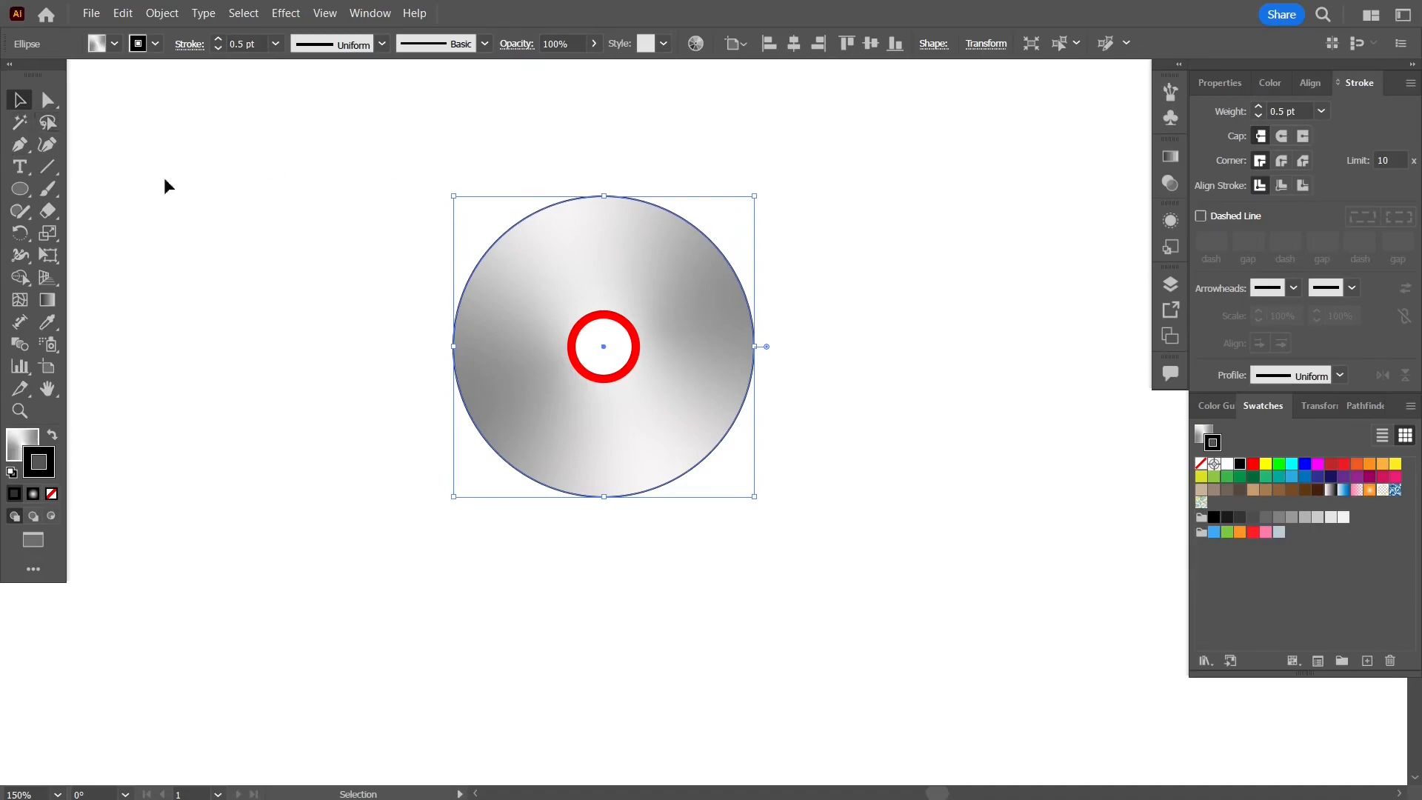
left_click(198, 190)
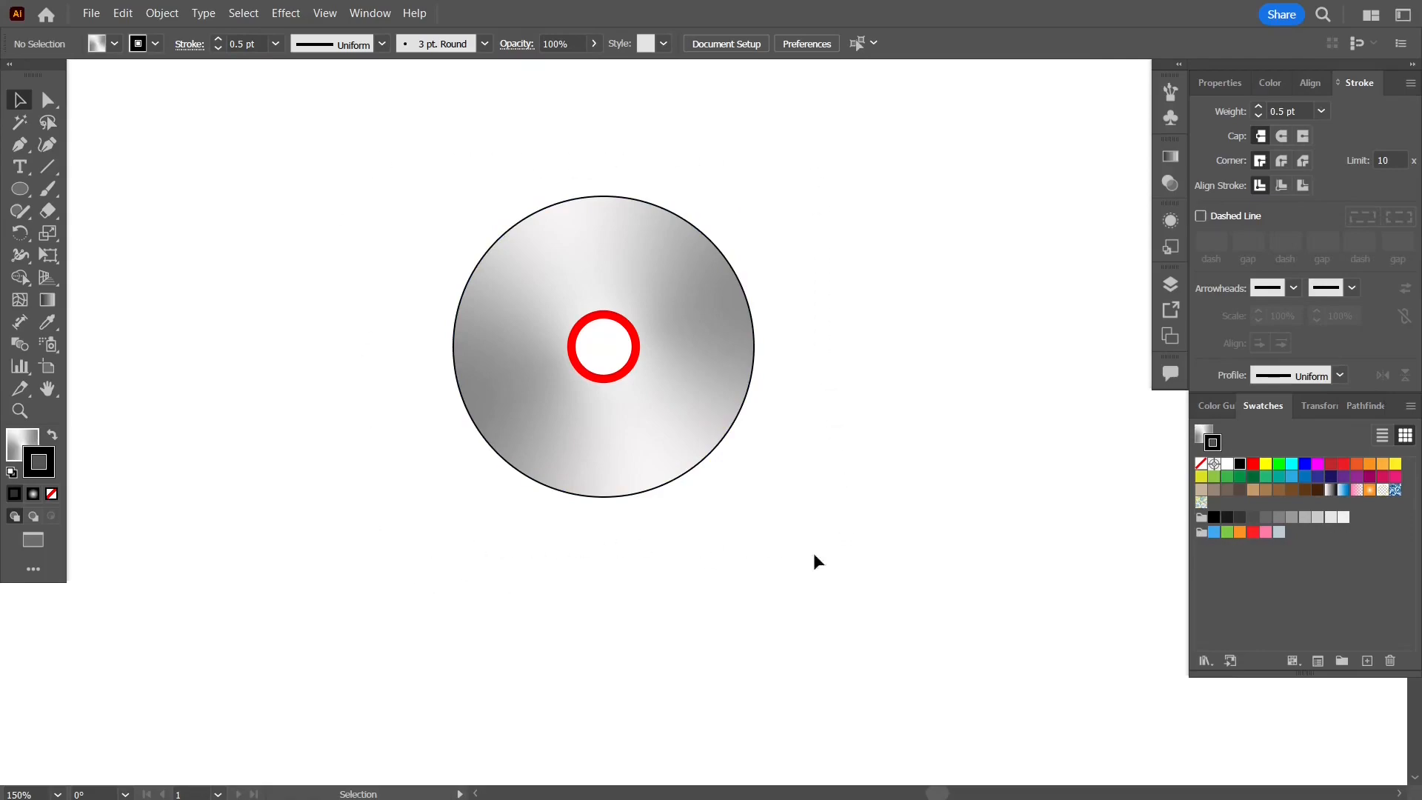
- Draw an unfilled, black-outlined rectangle around the disc, about 215 px wide and 170 px high
left_click_drag(368, 153, 829, 539)
left_click(685, 535)
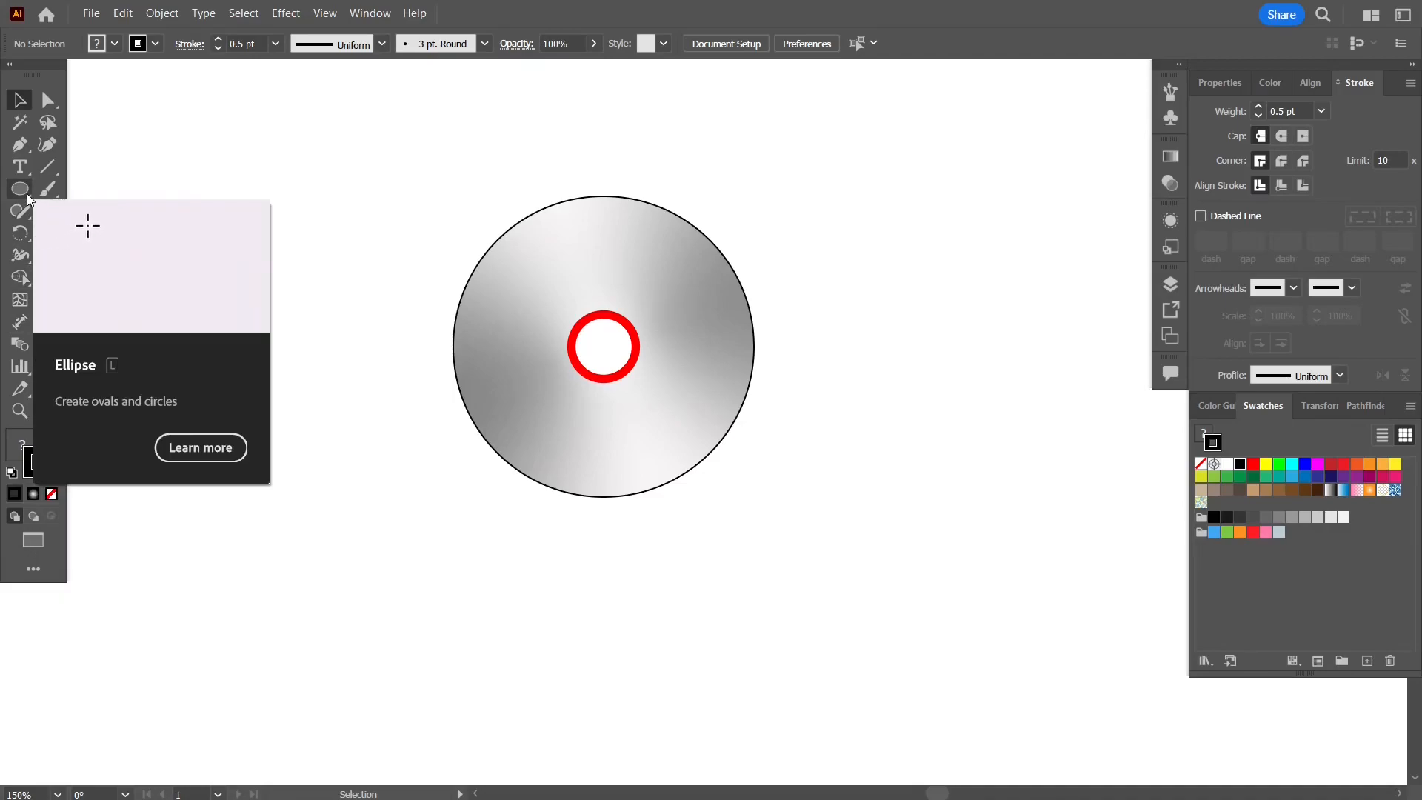
key("m")
left_click_drag(369, 162, 839, 535)
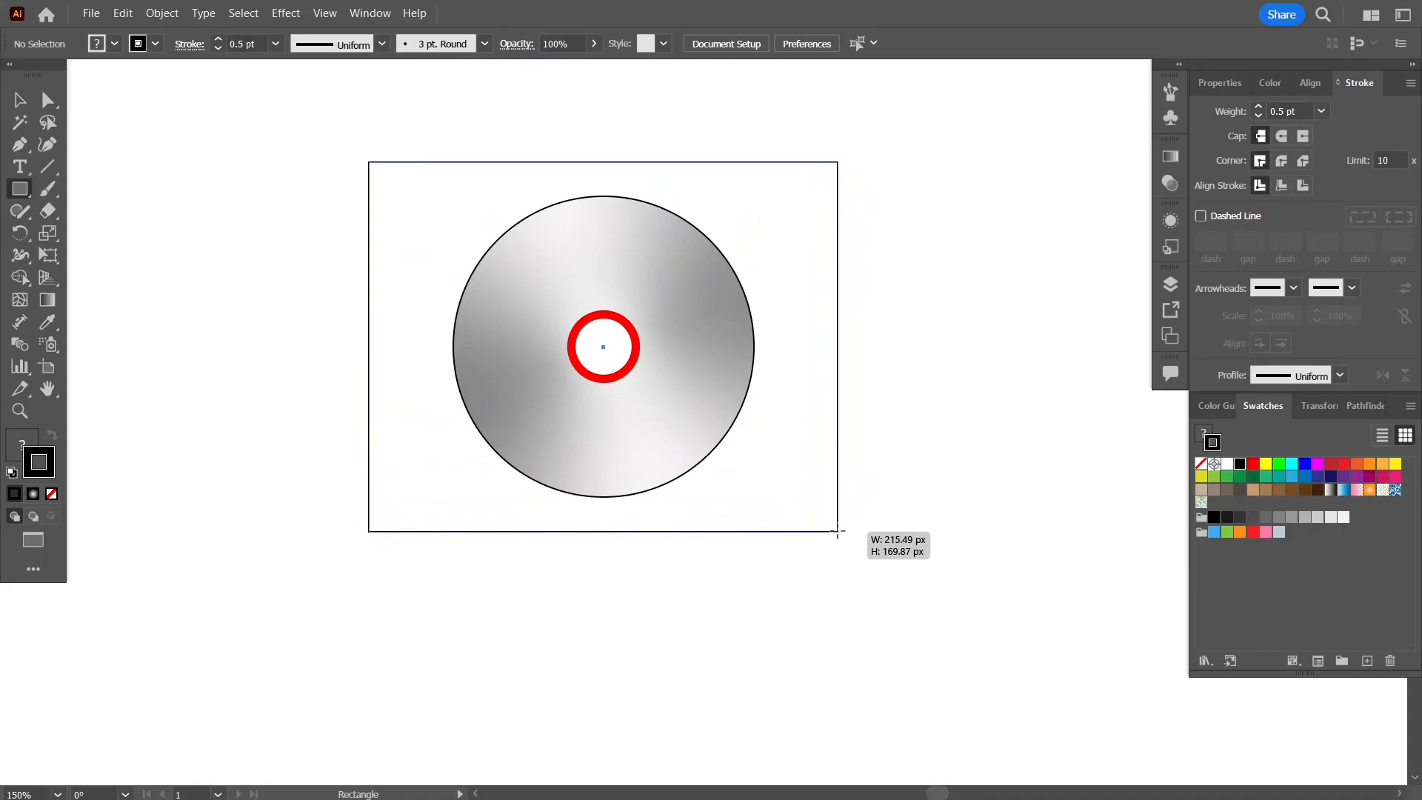
left_click_drag(838, 531, 838, 532)
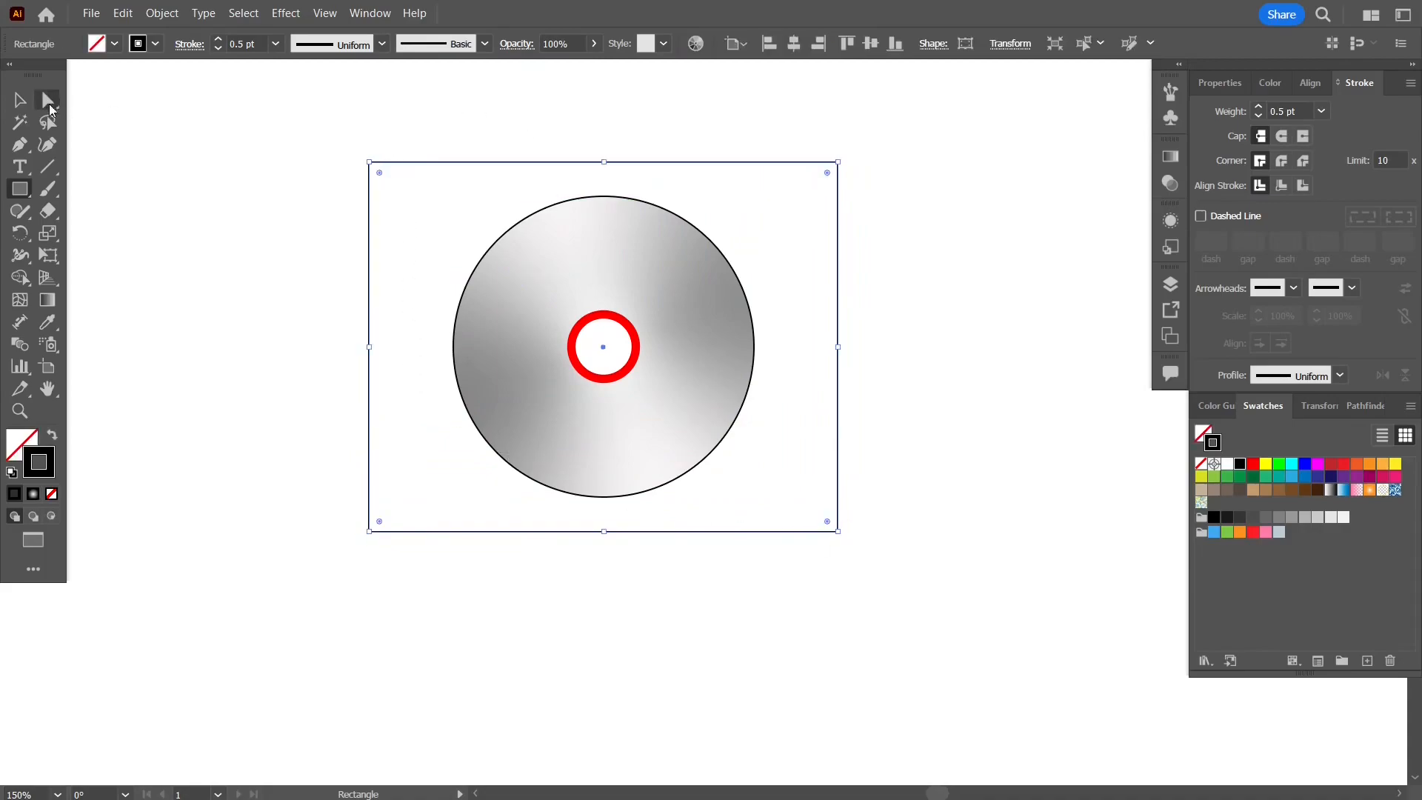
- Align the rectangle, the disc and the red-outlined circle on a common centre, and deselect them
key("v")
key("ctrl+a")
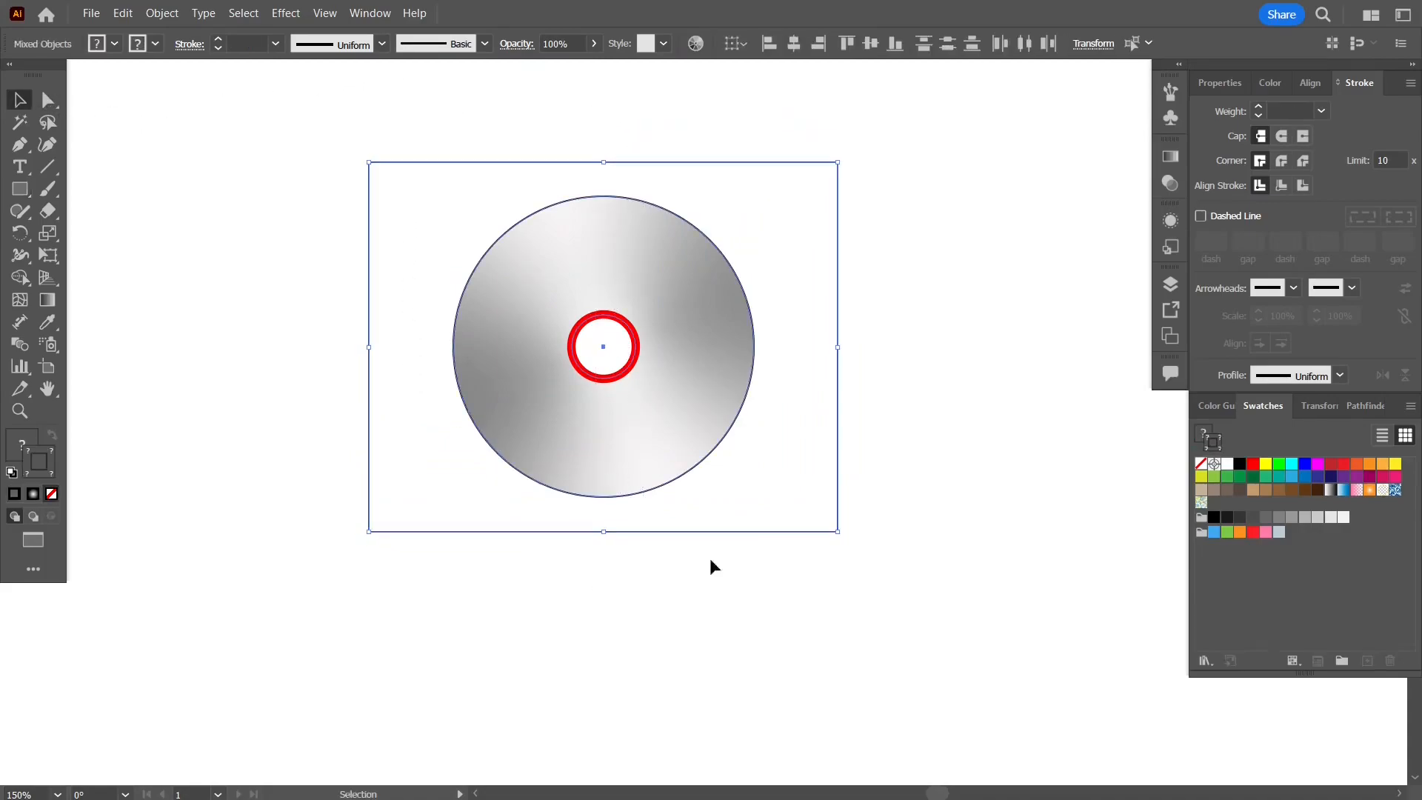
left_click(1311, 82)
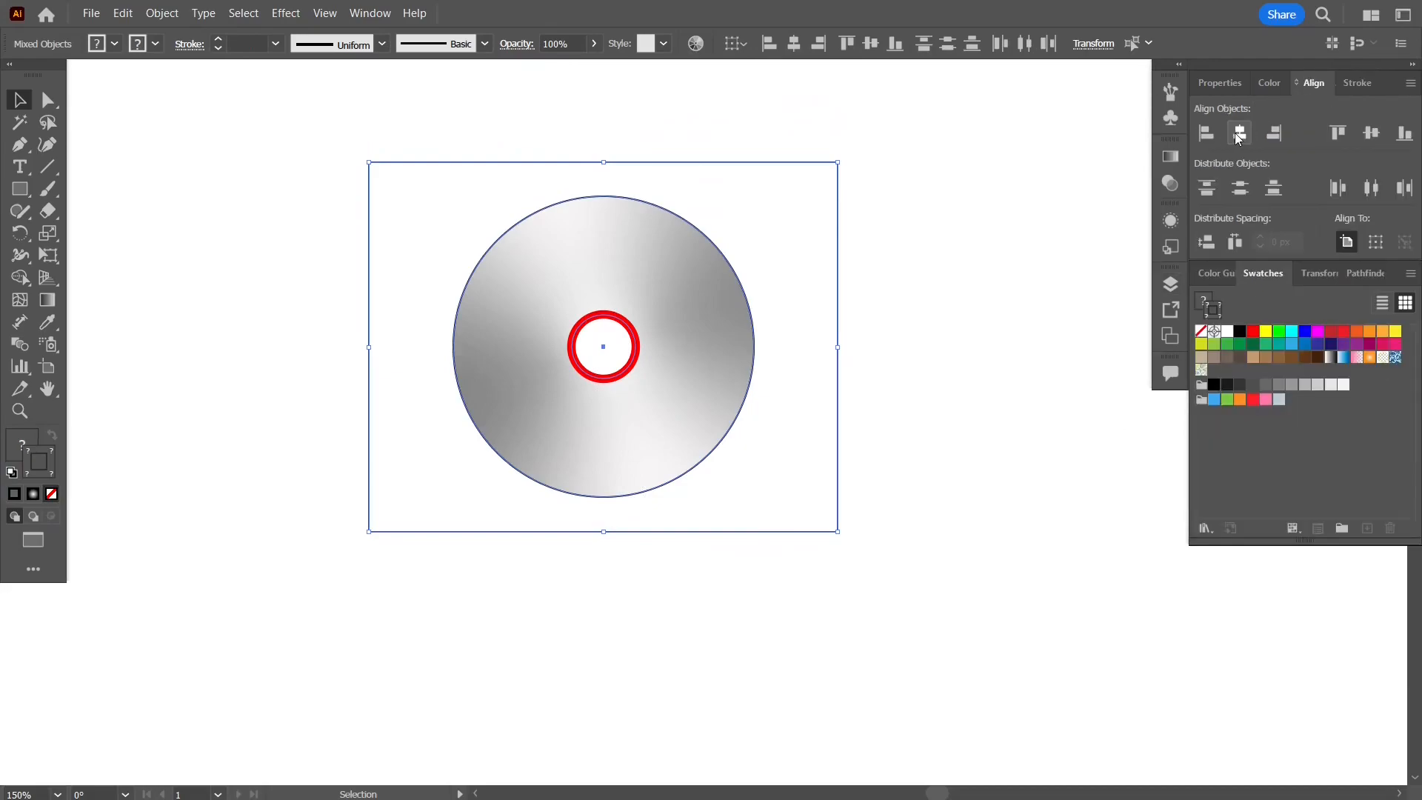
left_click(978, 313)
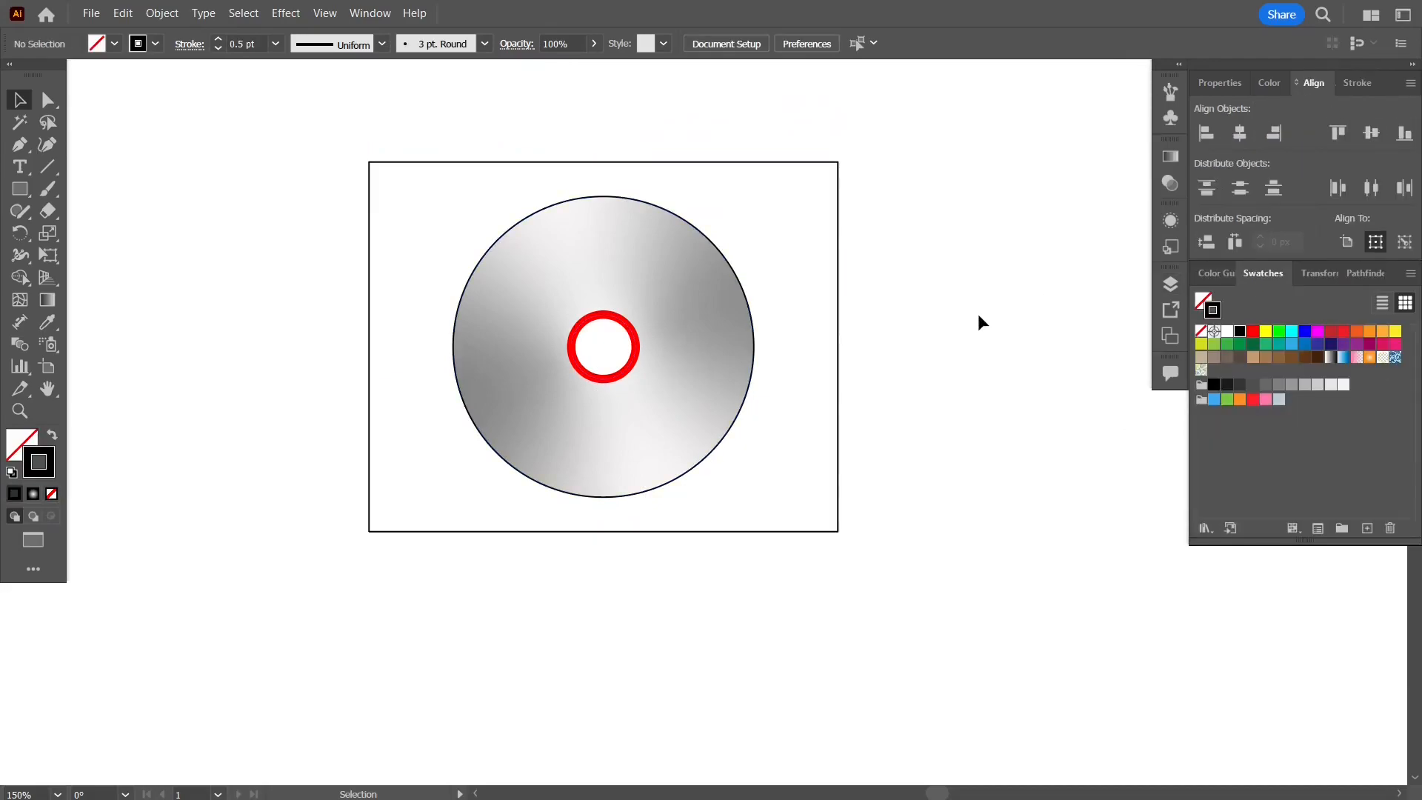
- Fill the rectangle with a linear white-to-black gradient running diagonally from upper left to lower right, and send it behind the disc
left_click(808, 166)
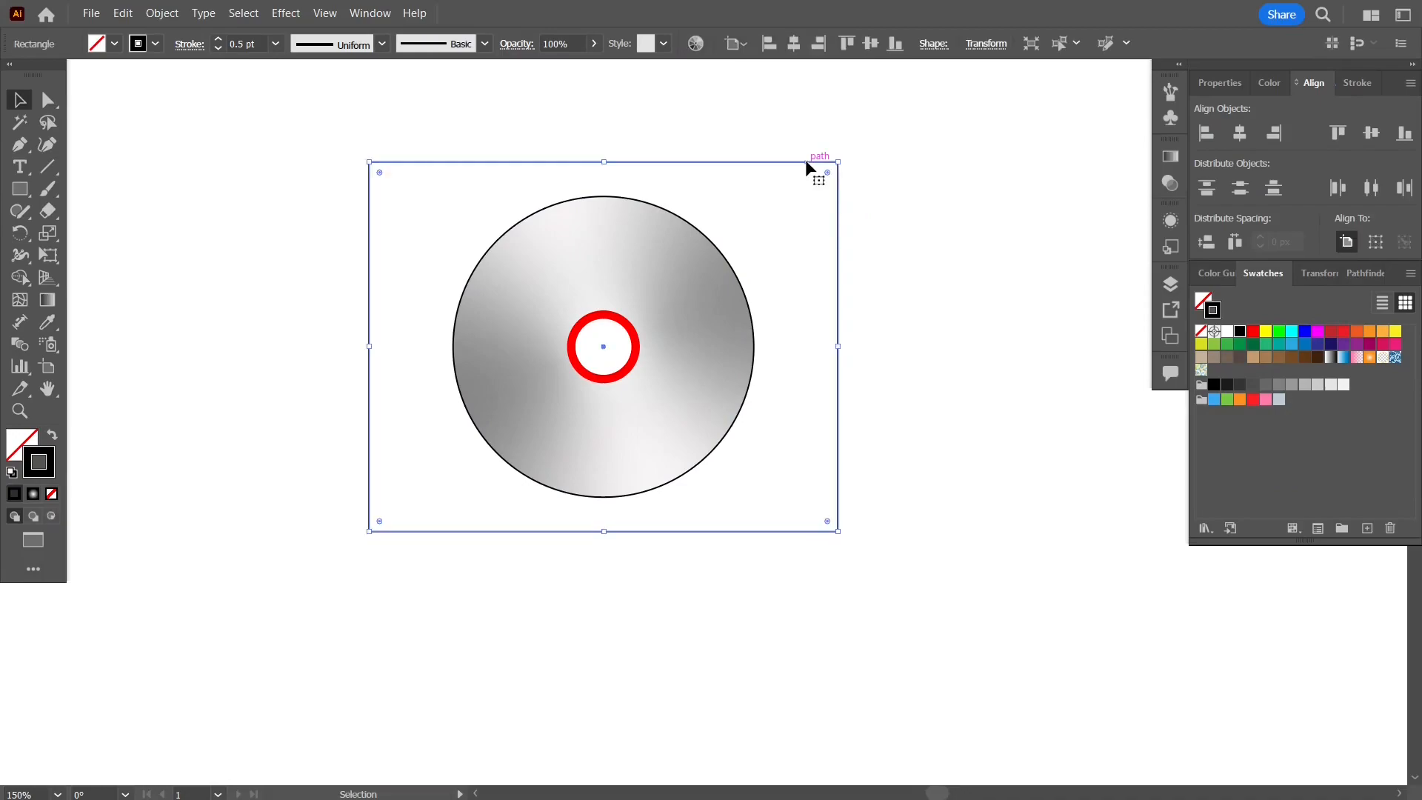
left_click(21, 443)
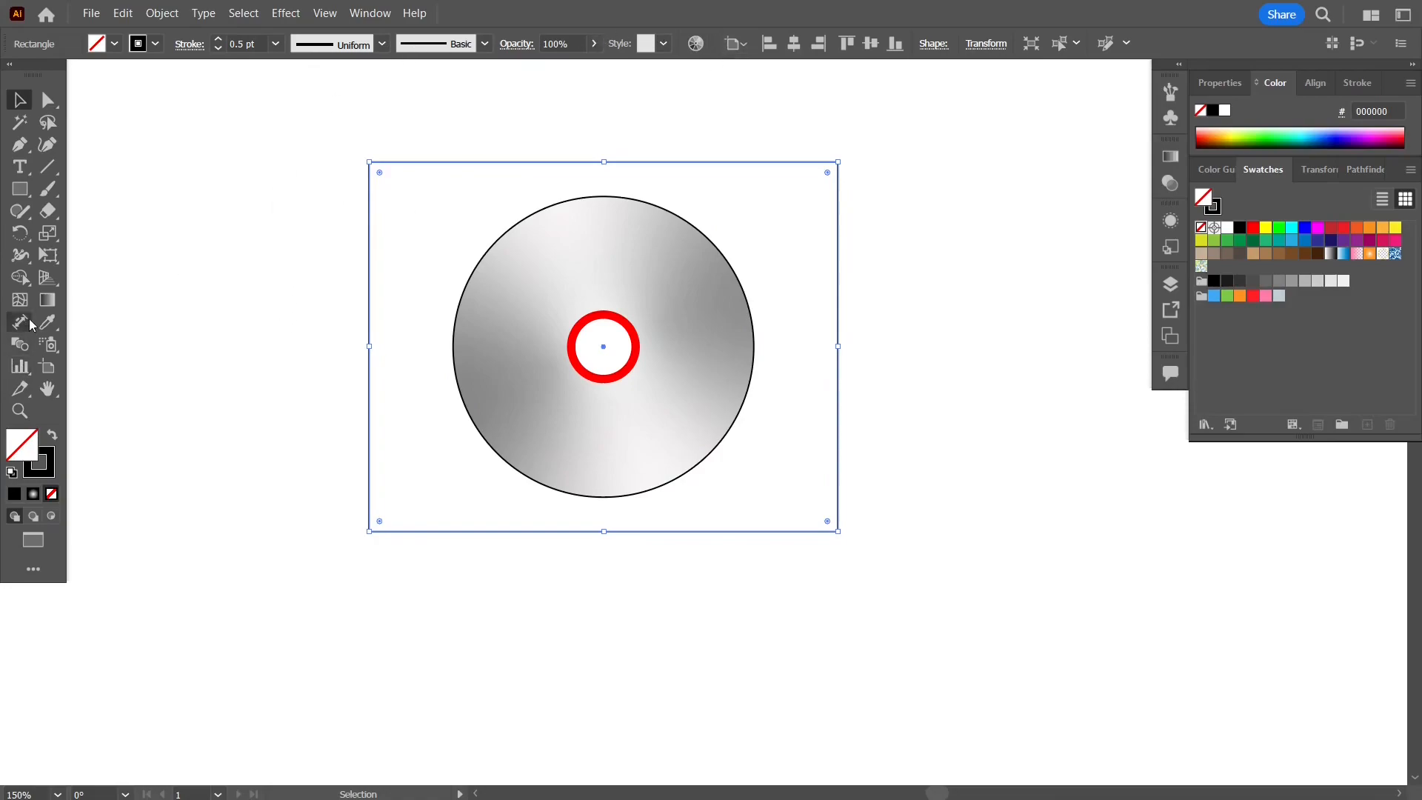
left_click(47, 300)
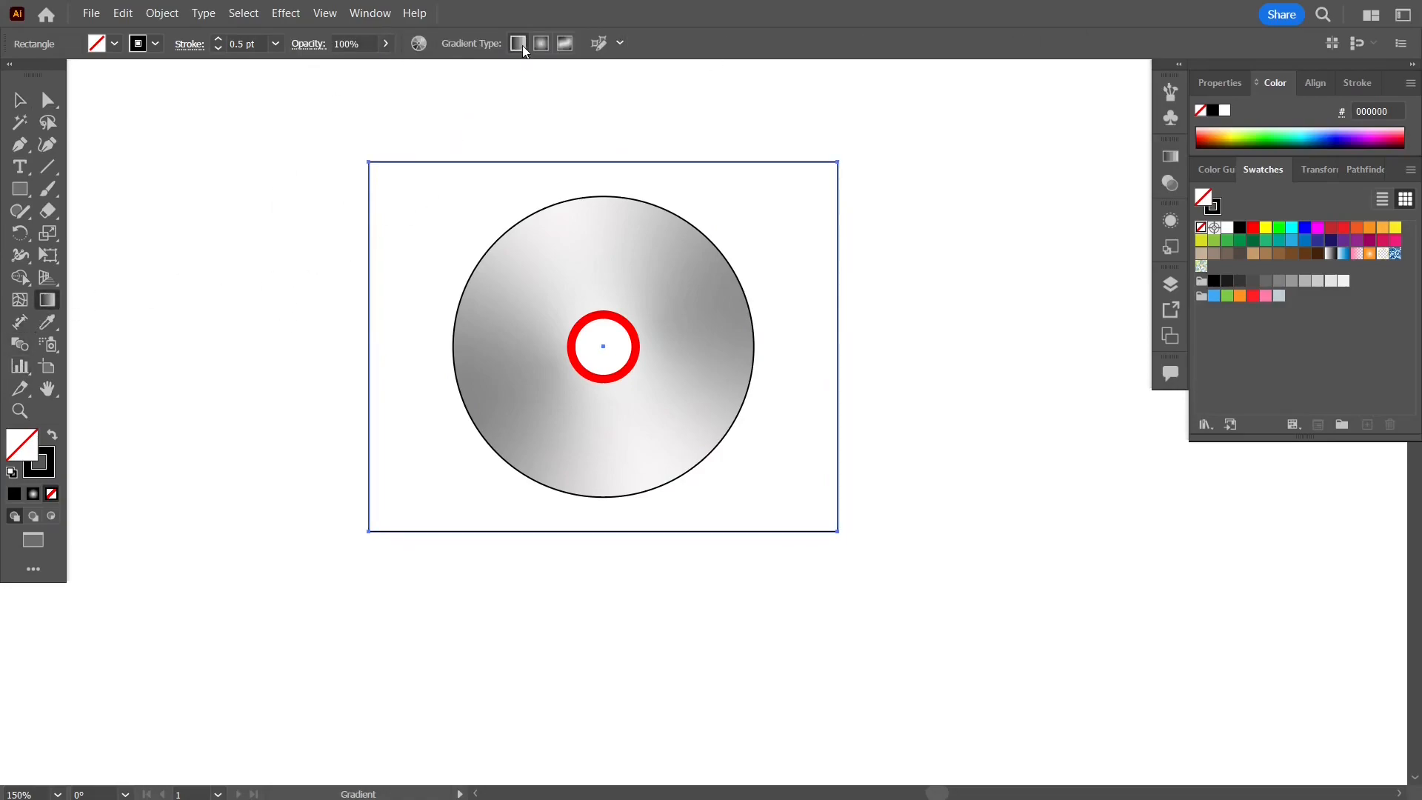
left_click(508, 185)
mouse_move(391, 180)
left_mouse_down()
mouse_move(689, 394)
mouse_move(818, 516)
left_mouse_up()
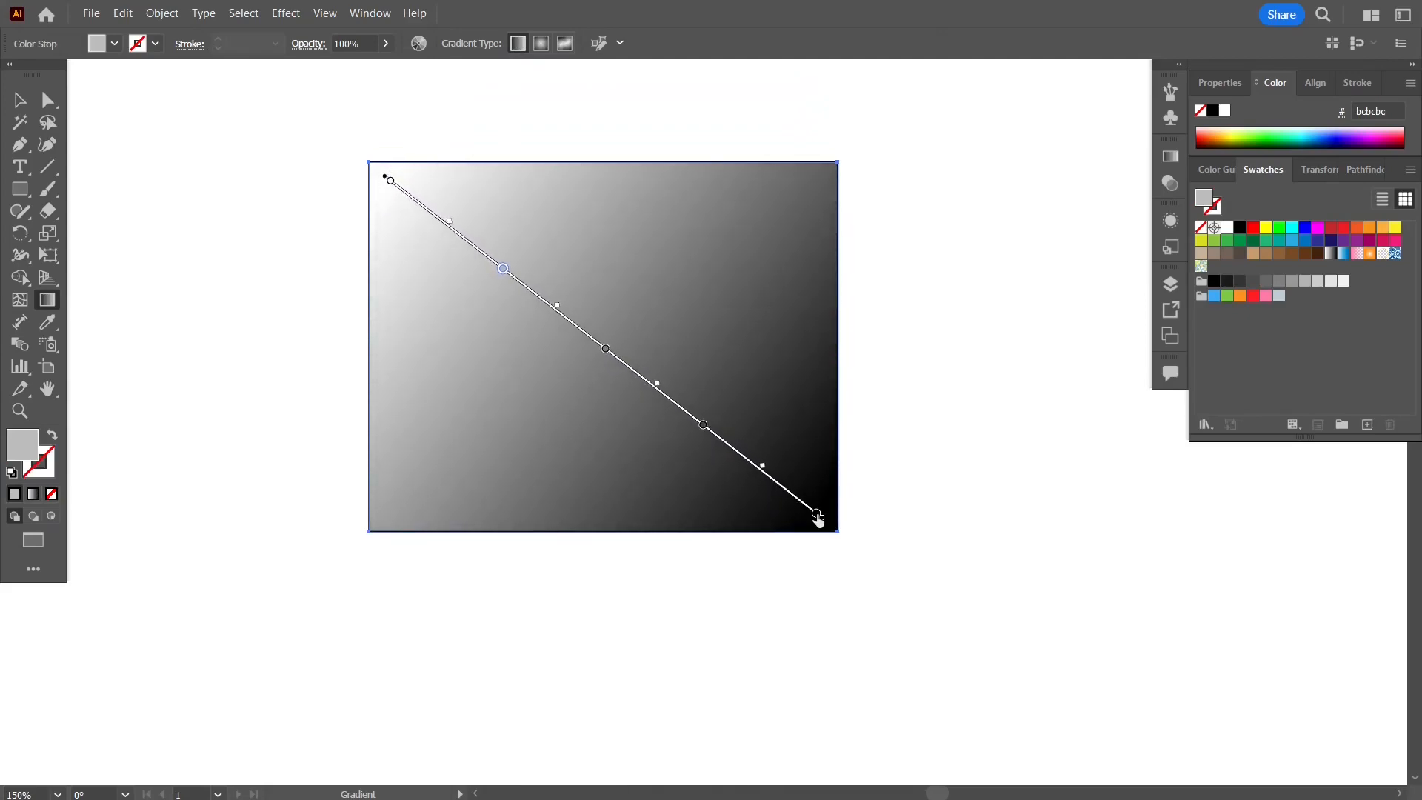
key("v")
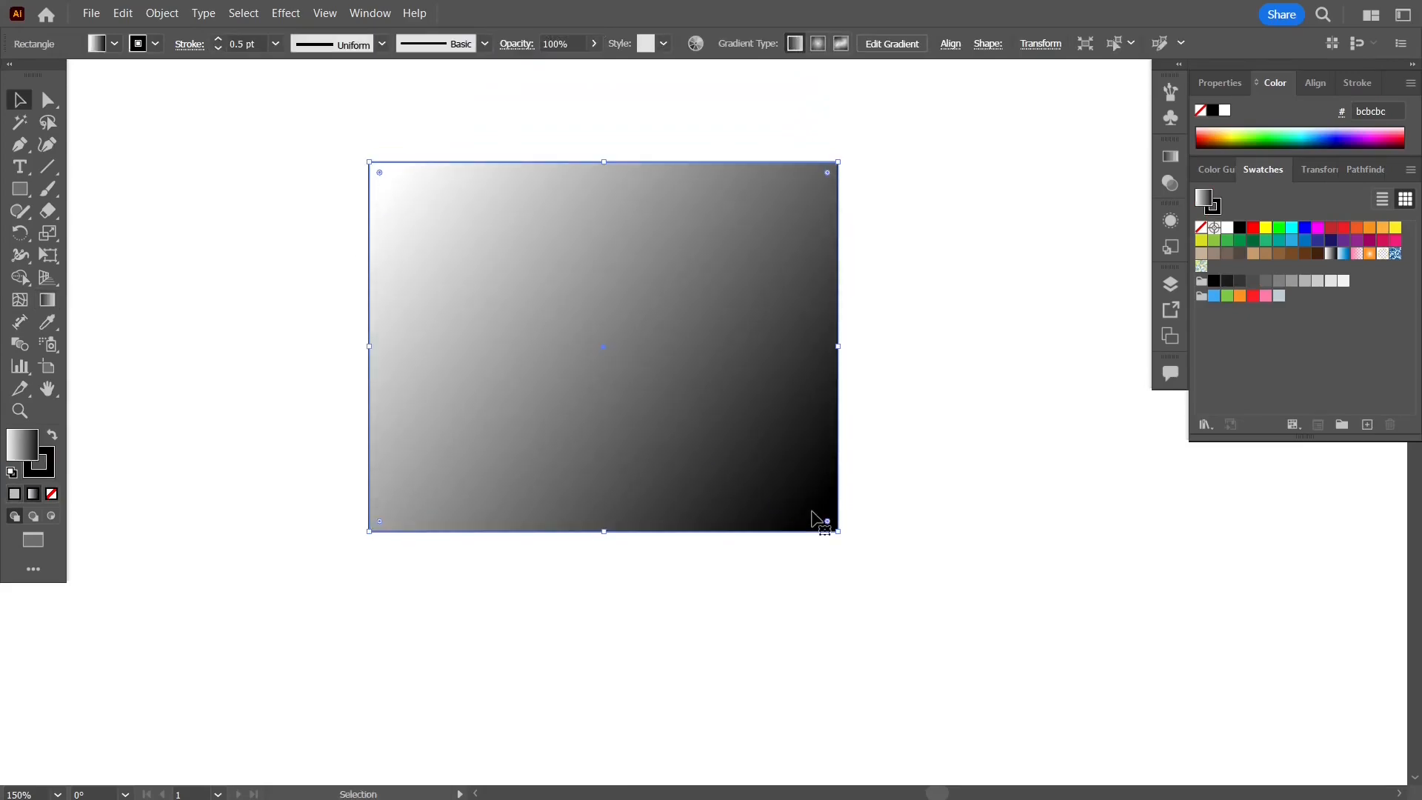
key("ctrl+shift+bracketleft")
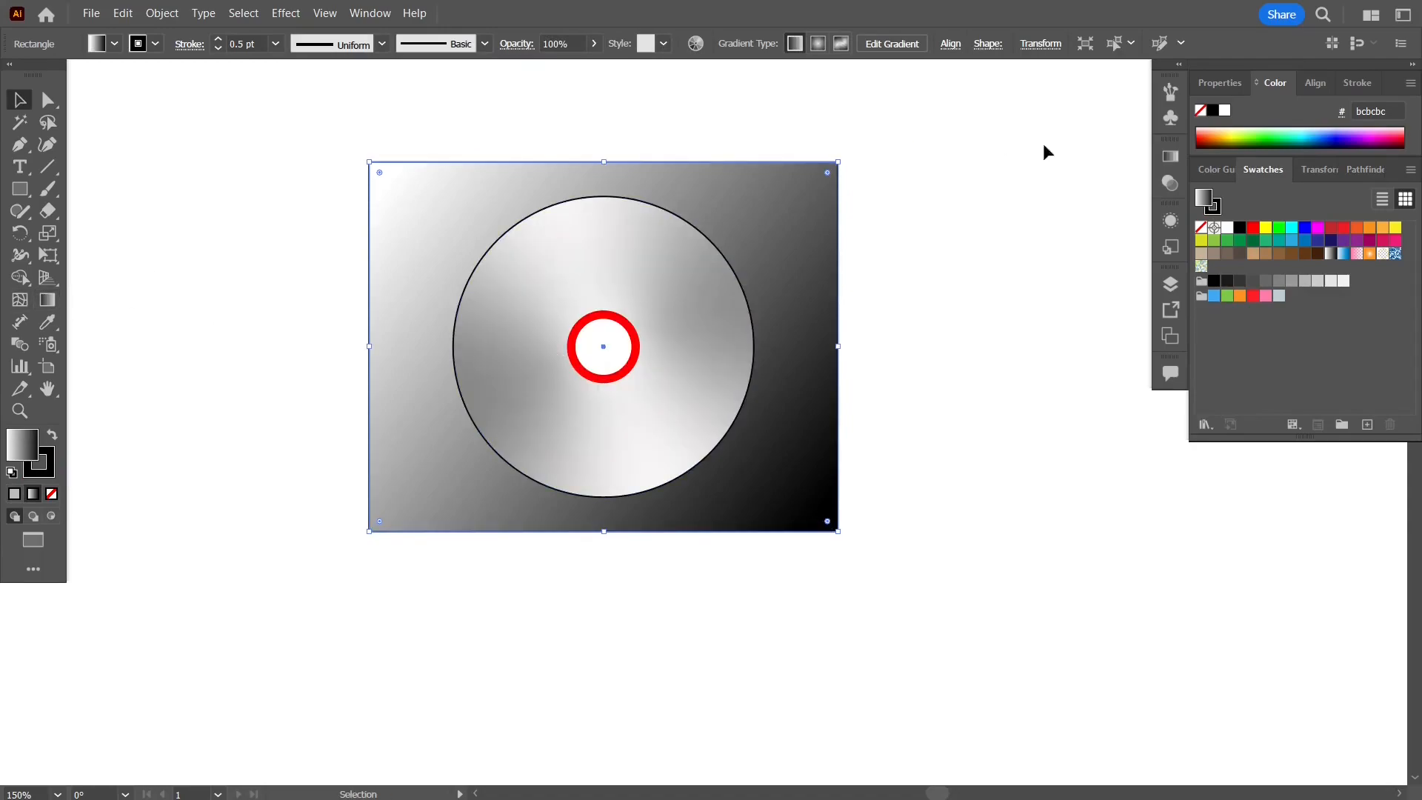
- Reduce the rectangle's gradient to two stops, white at 0% and grey 7e7e7e at 100%, and select the white stop
left_click(1163, 155)
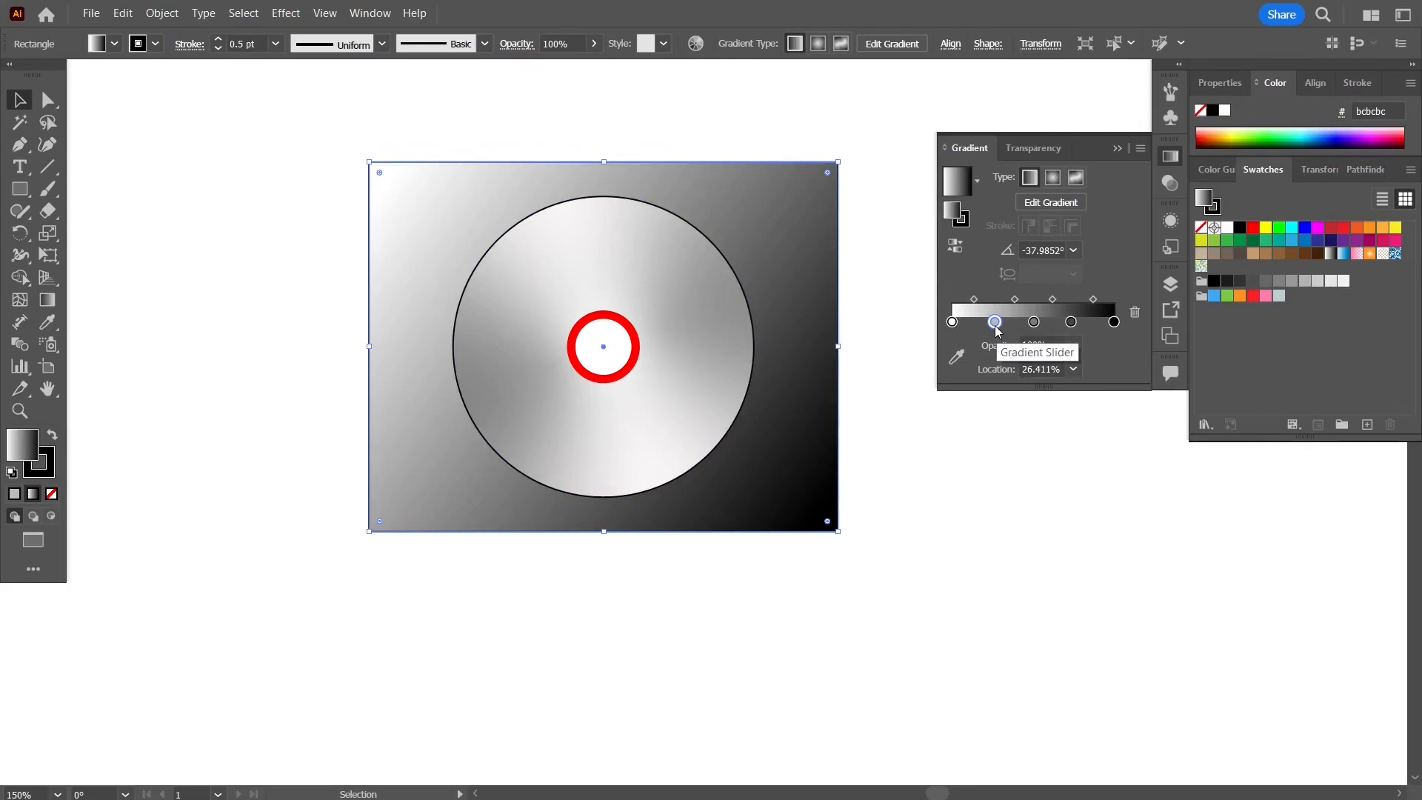
left_click_drag(995, 323, 1074, 349)
left_click(1072, 323)
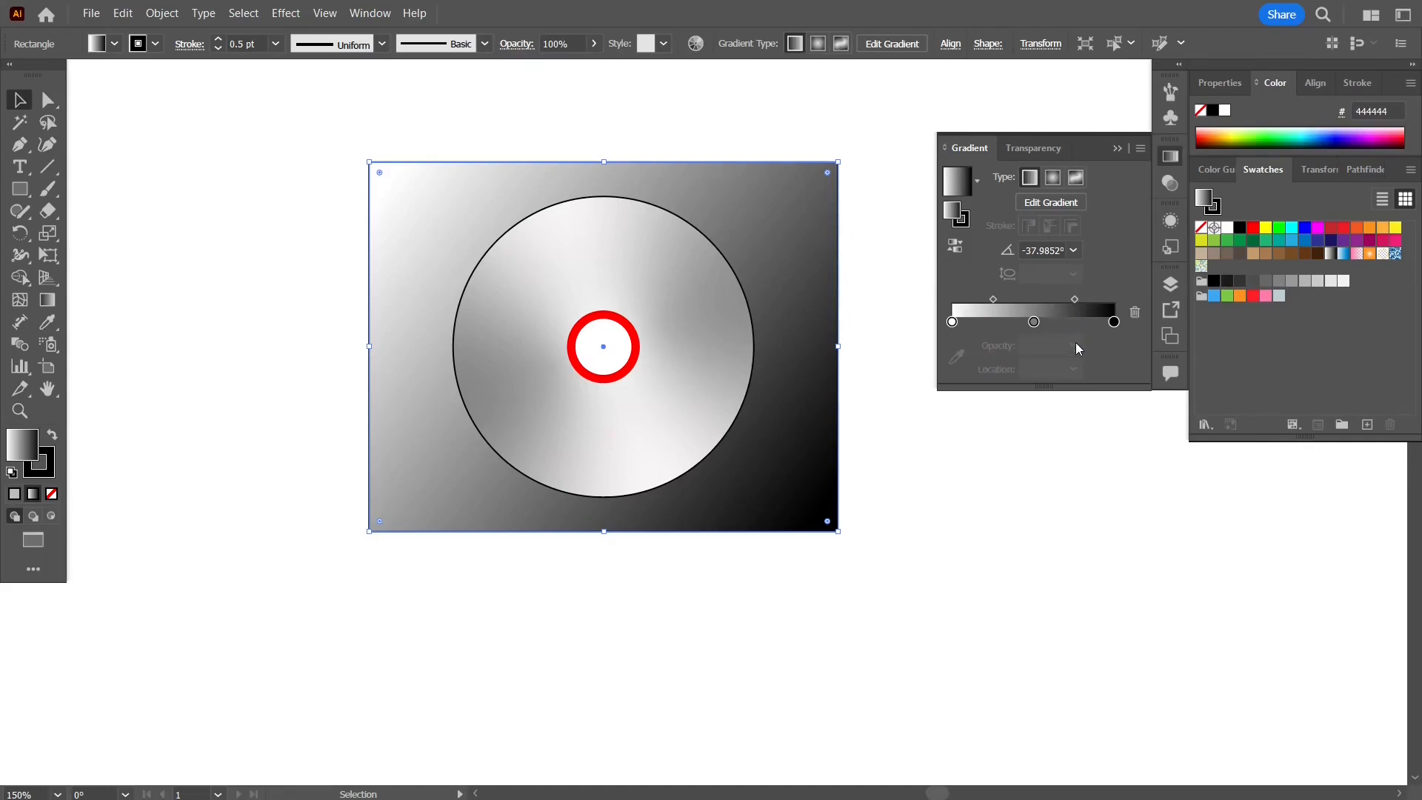
left_click(1034, 323)
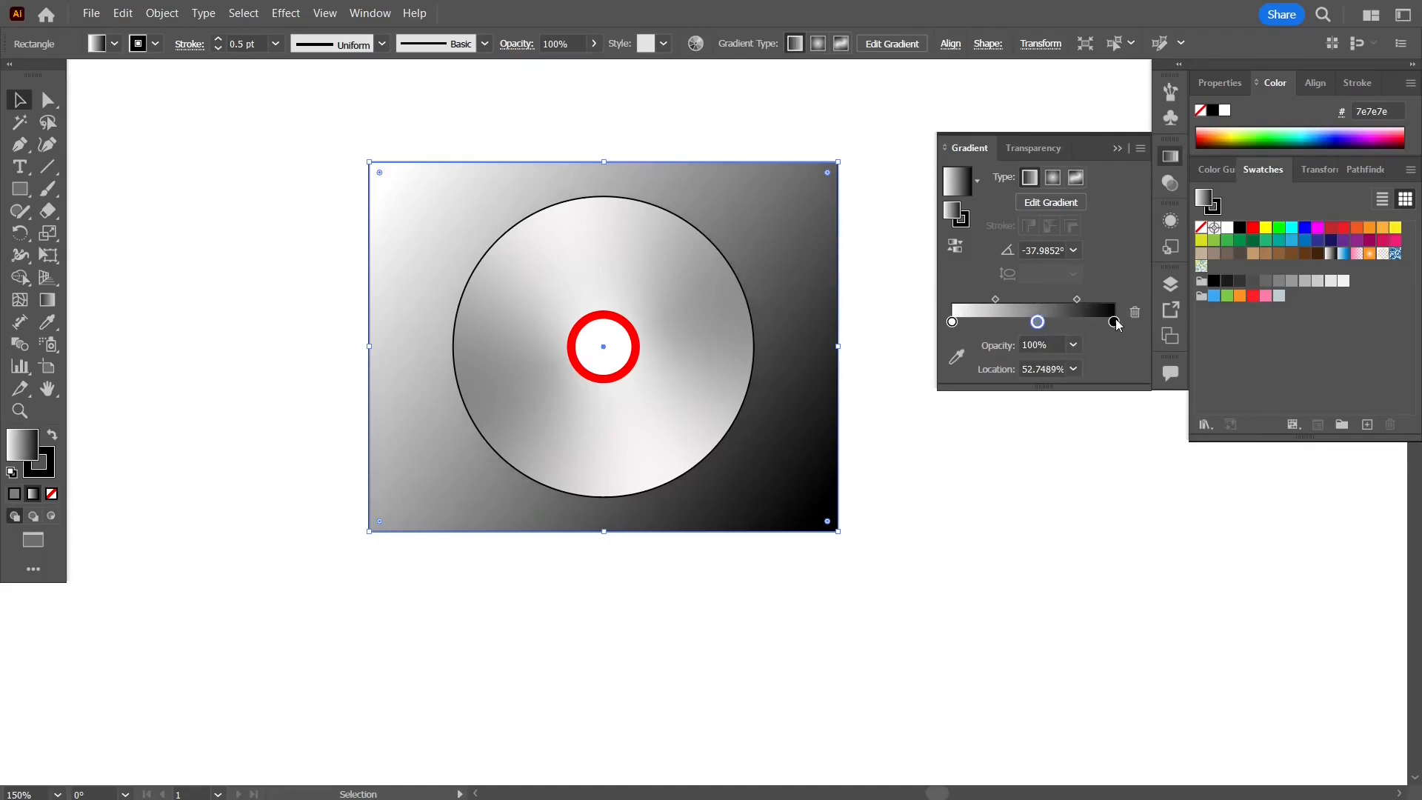
left_click_drag(1114, 323, 1120, 349)
left_click_drag(1038, 322, 1114, 322)
left_click(953, 322)
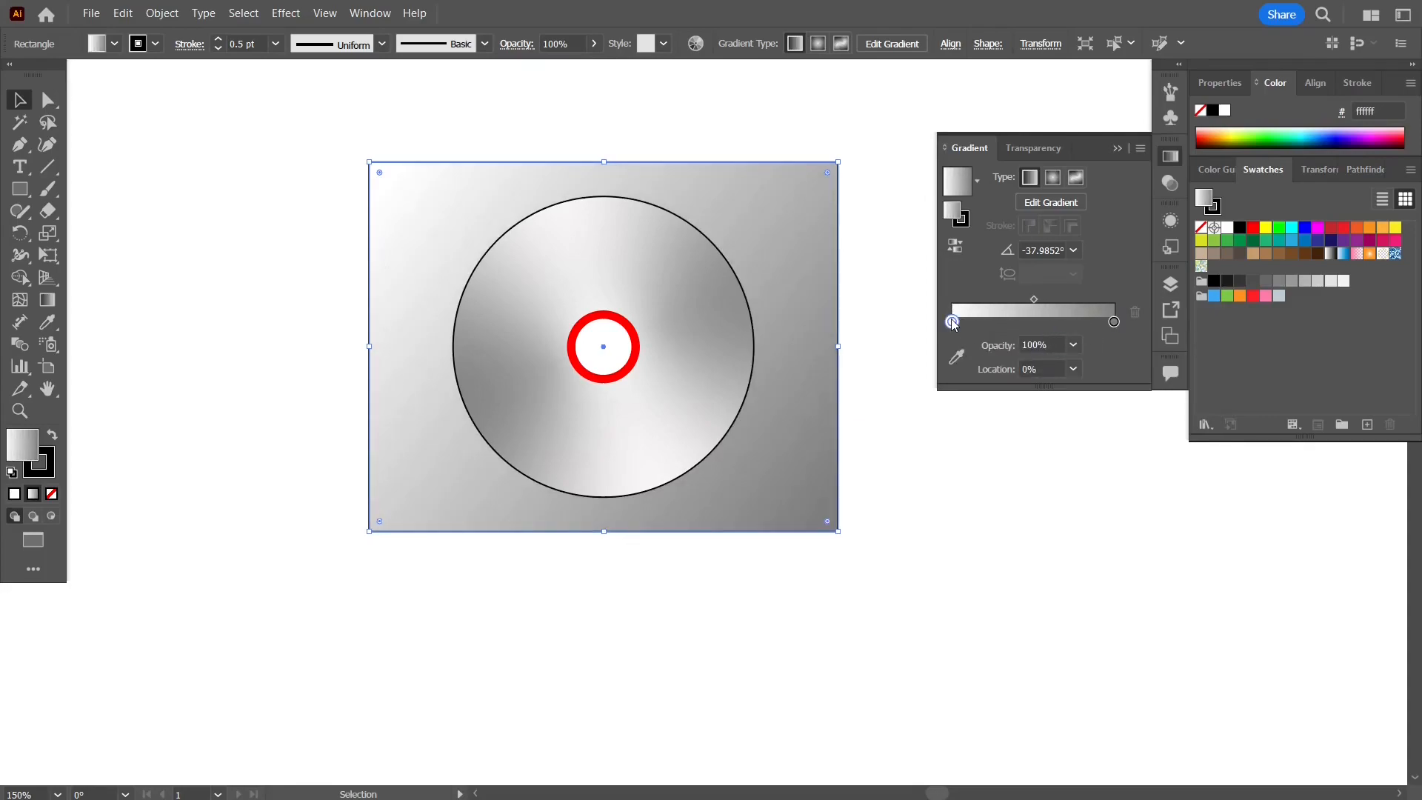
double_click(954, 215)
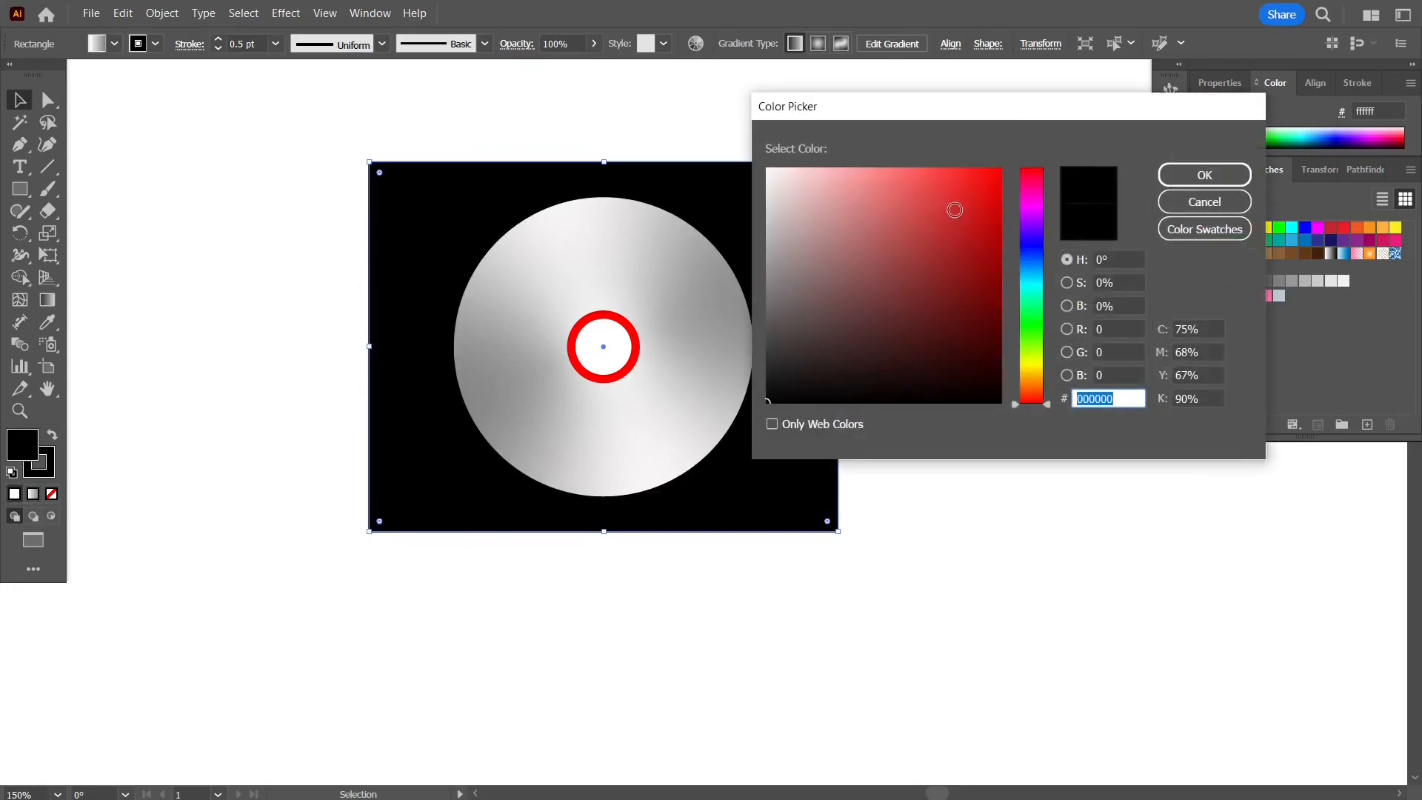
left_click(1039, 366)
left_click_drag(1040, 371, 1038, 363)
left_click_drag(968, 176, 1032, 144)
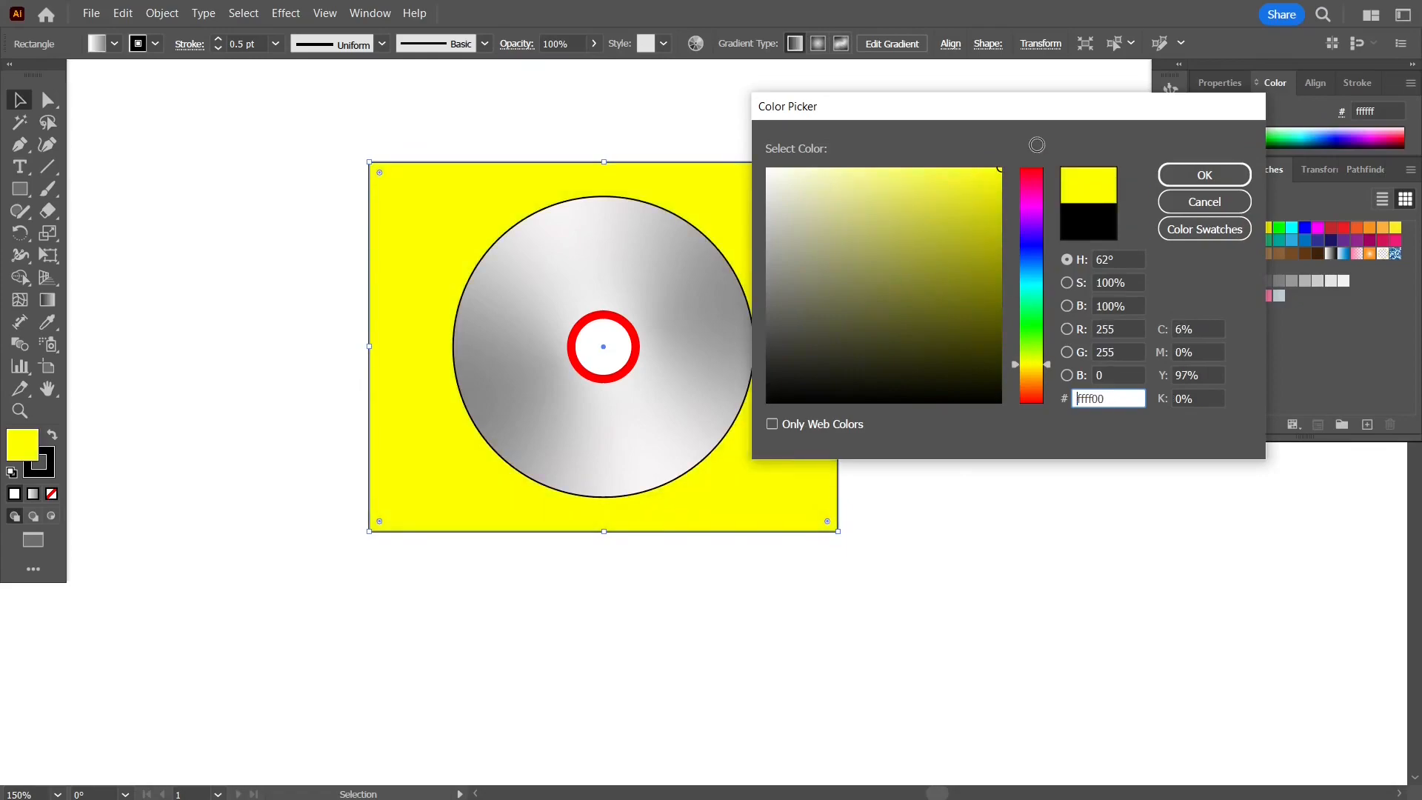
left_click(1200, 203)
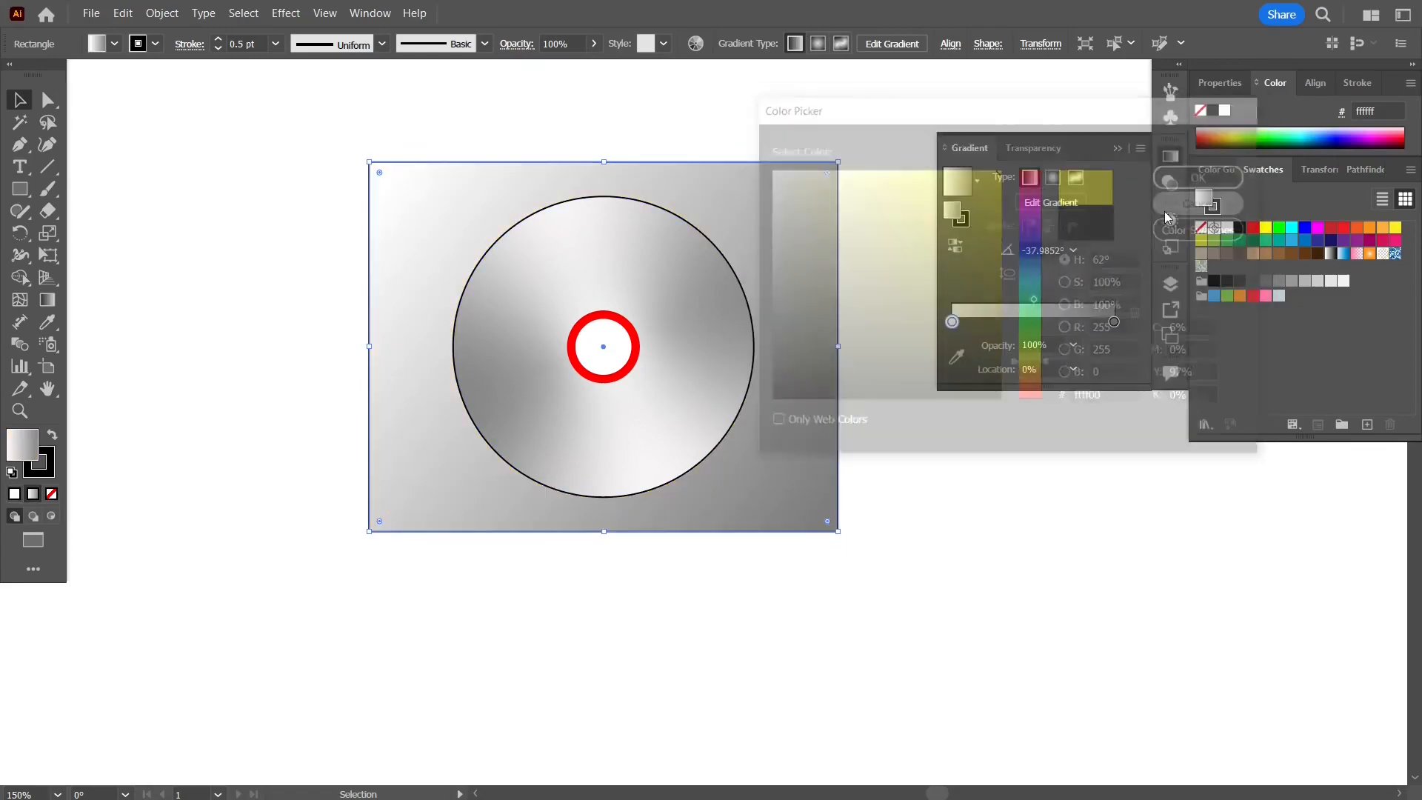
- Set the white start stop of the rectangle's gradient to yellow, fff200
left_click(49, 307)
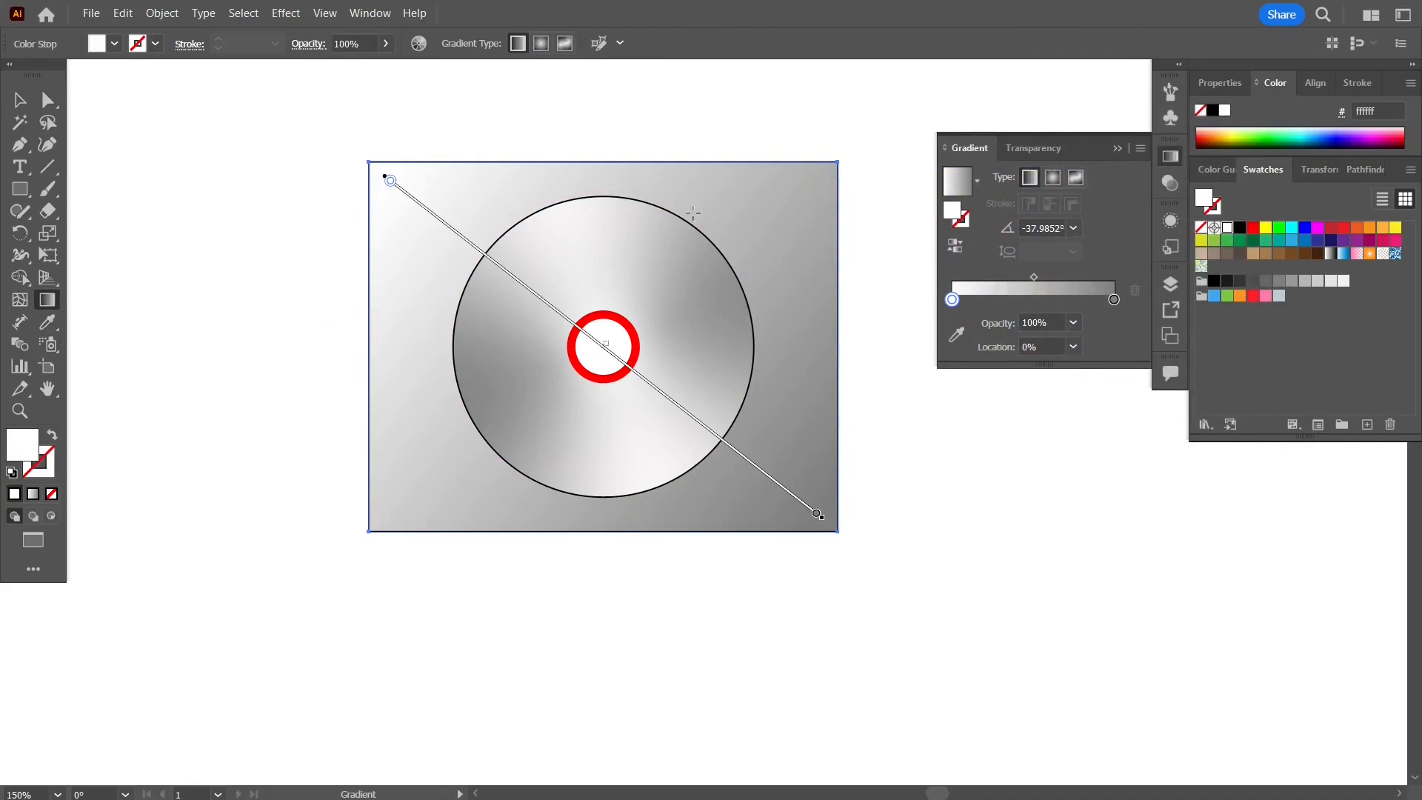
double_click(955, 214)
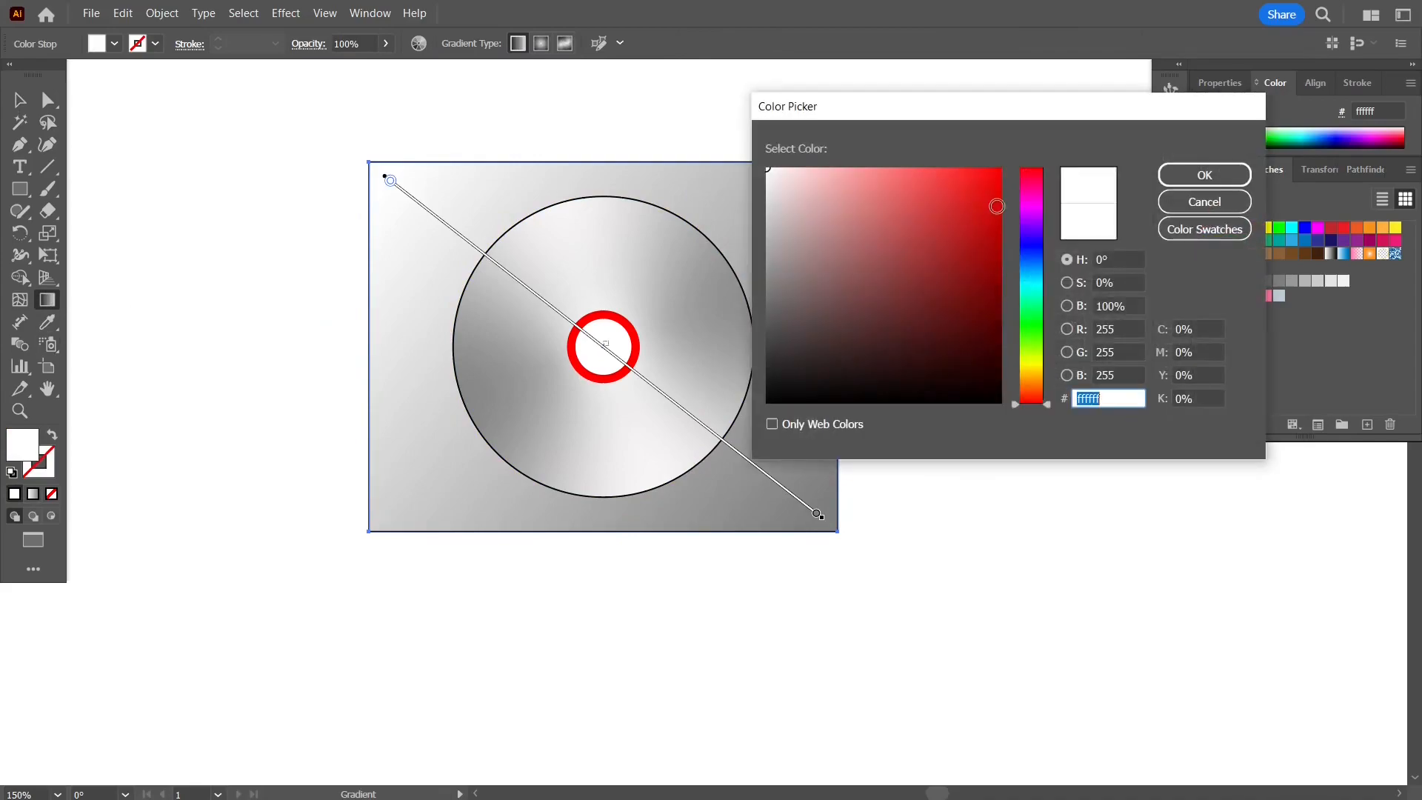
left_click_drag(1031, 363, 1034, 361)
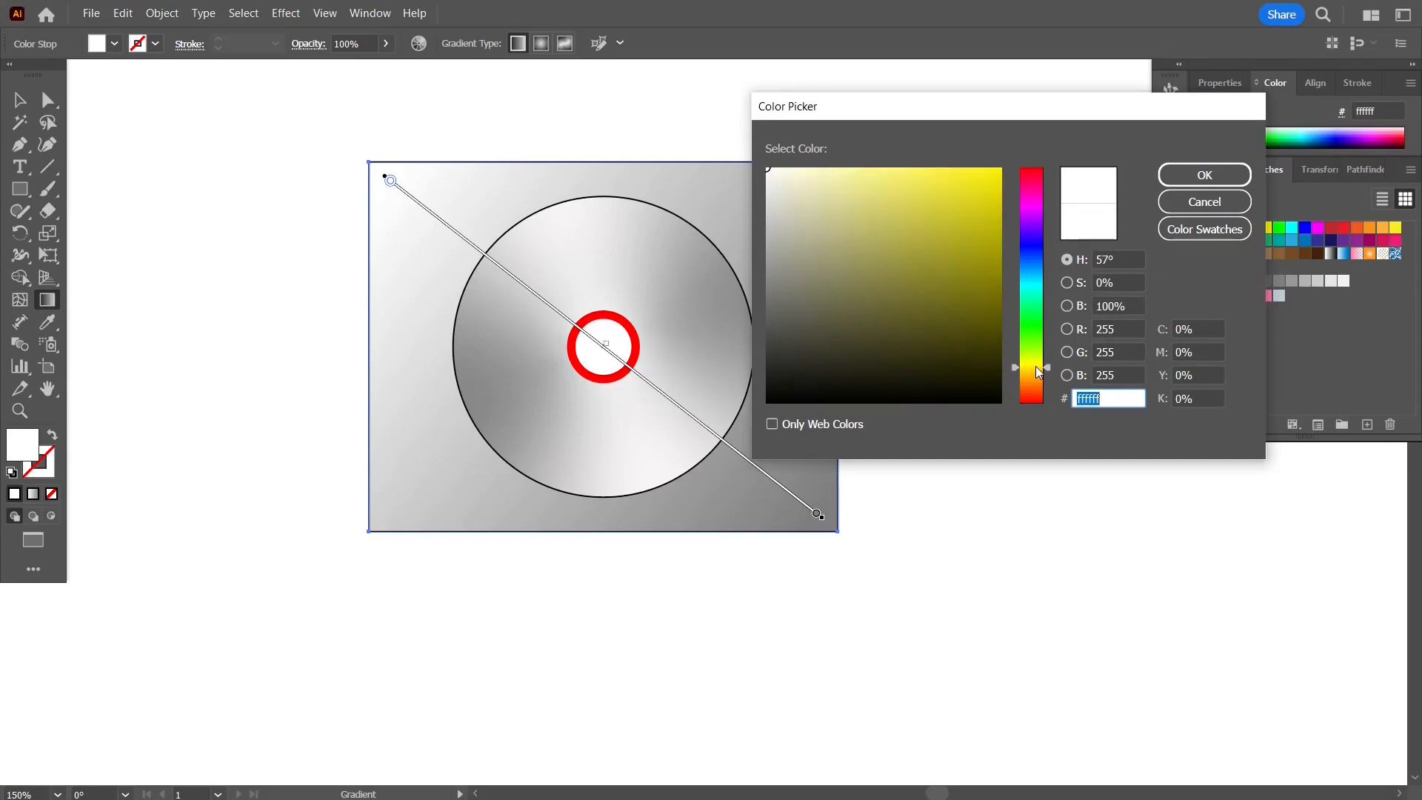
type("fff200")
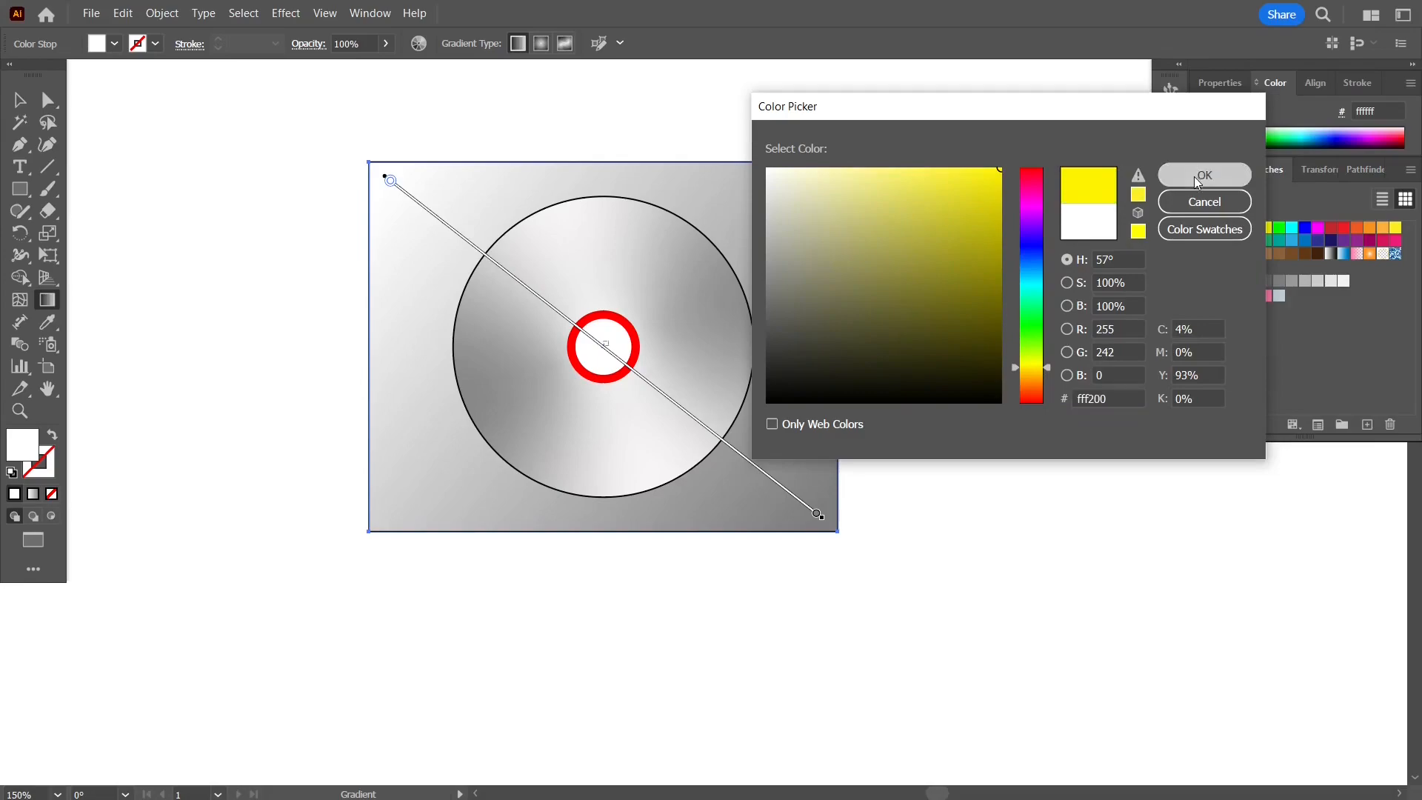
left_click(1179, 175)
- Set the grey end stop of the rectangle's gradient to orange, ff8b00
left_click(1114, 299)
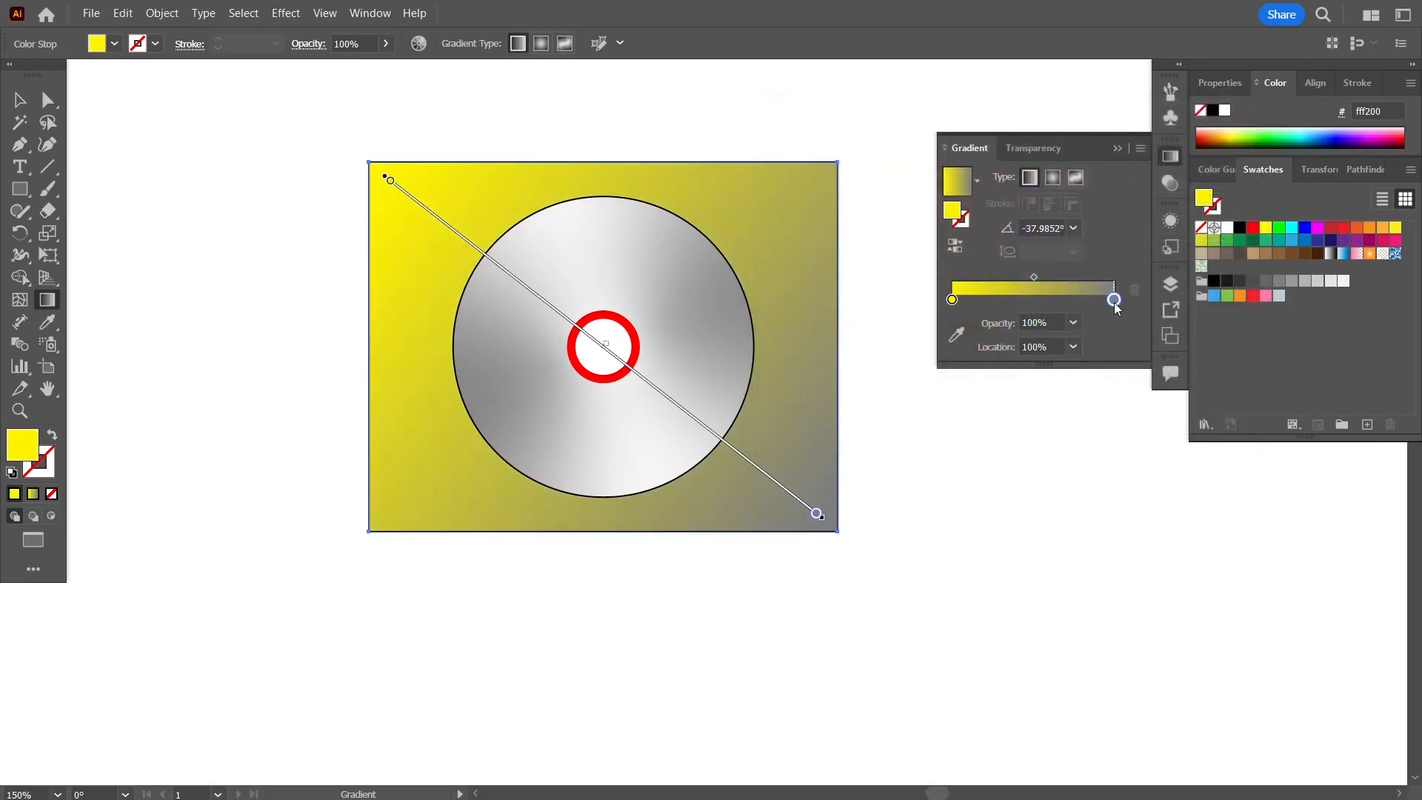
double_click(952, 212)
mouse_move(1023, 375)
left_mouse_down()
mouse_move(1030, 363)
mouse_move(1034, 381)
left_mouse_up()
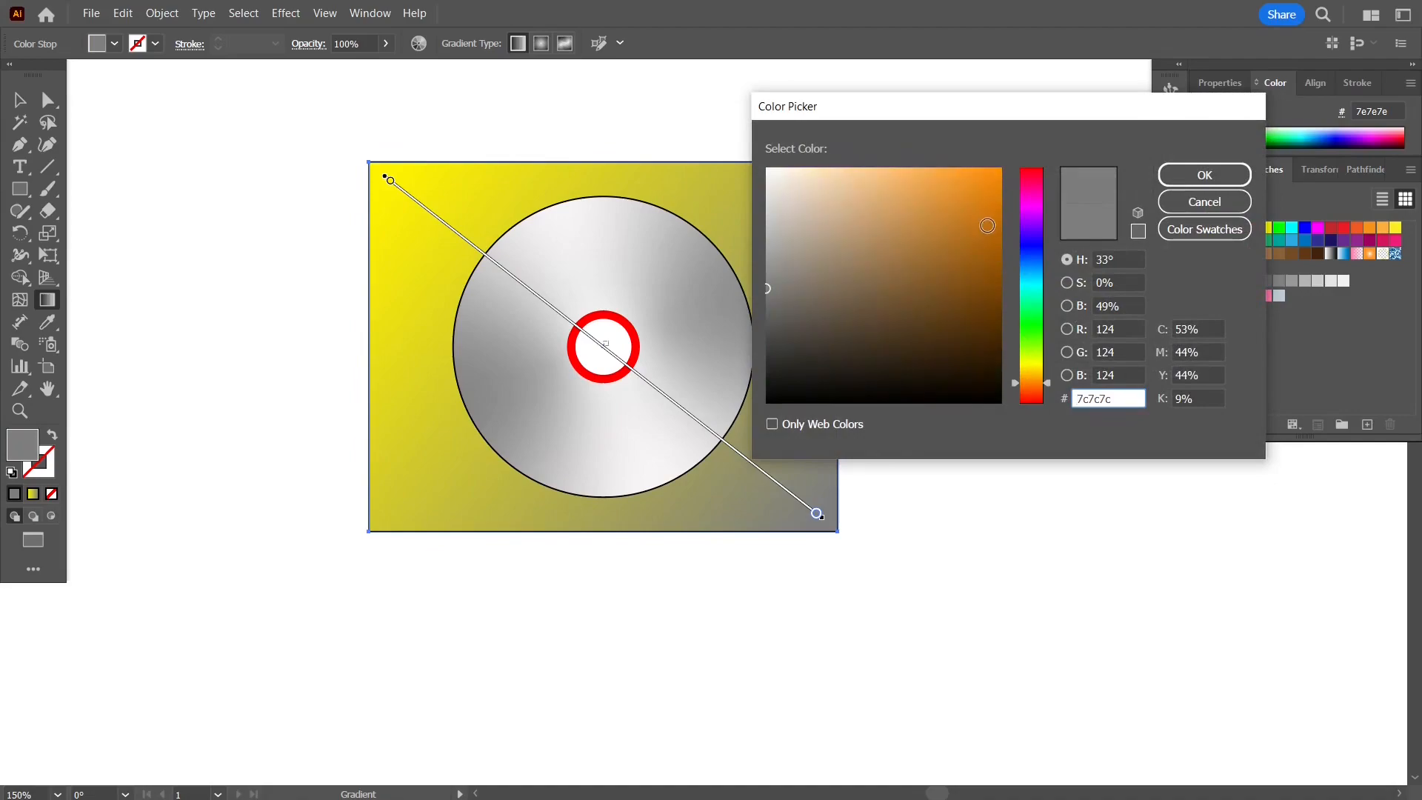
left_click(1000, 169)
left_click(1205, 176)
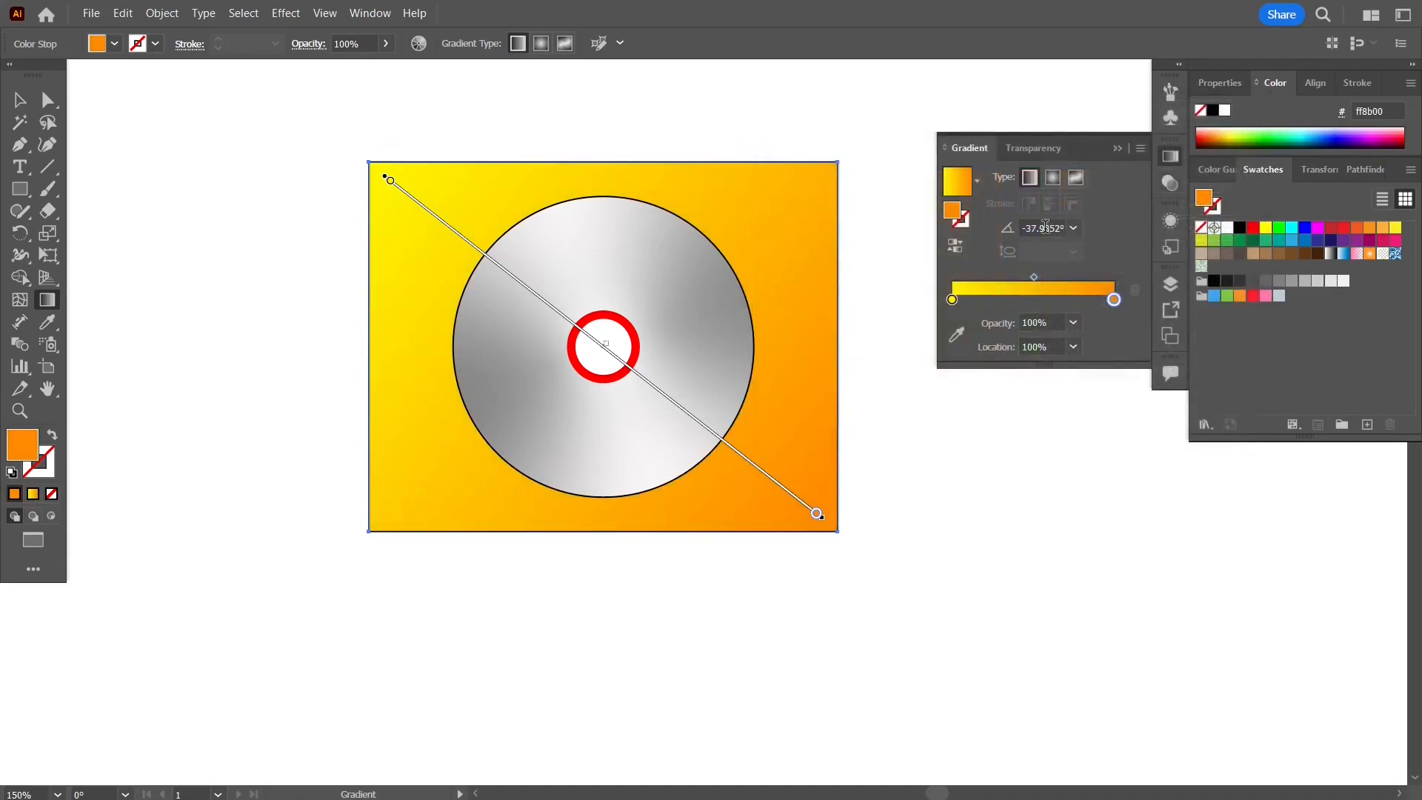
- Remove the rectangle's stroke, deselect it and put away the gradient settings
key("v")
left_click(149, 157)
left_click(389, 169)
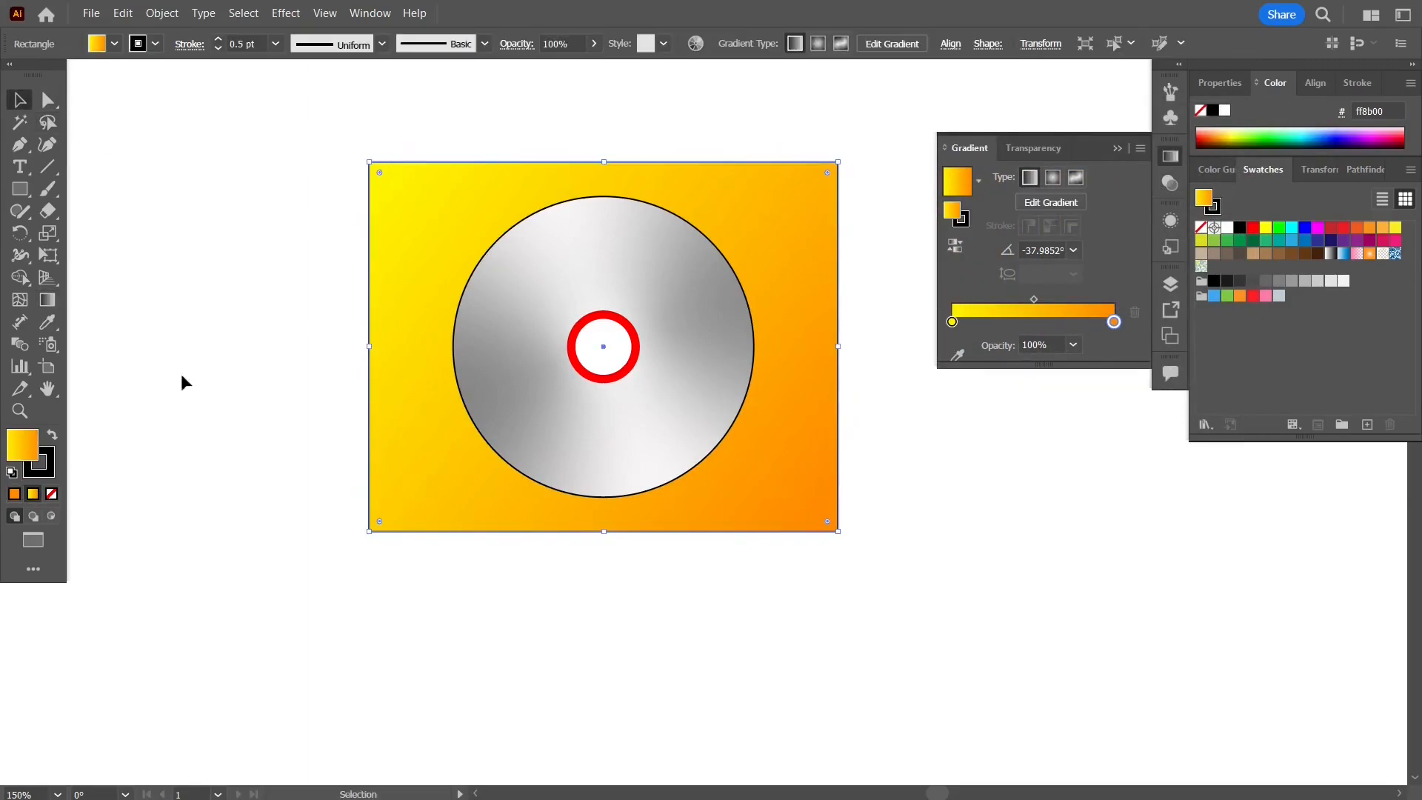
left_click(52, 477)
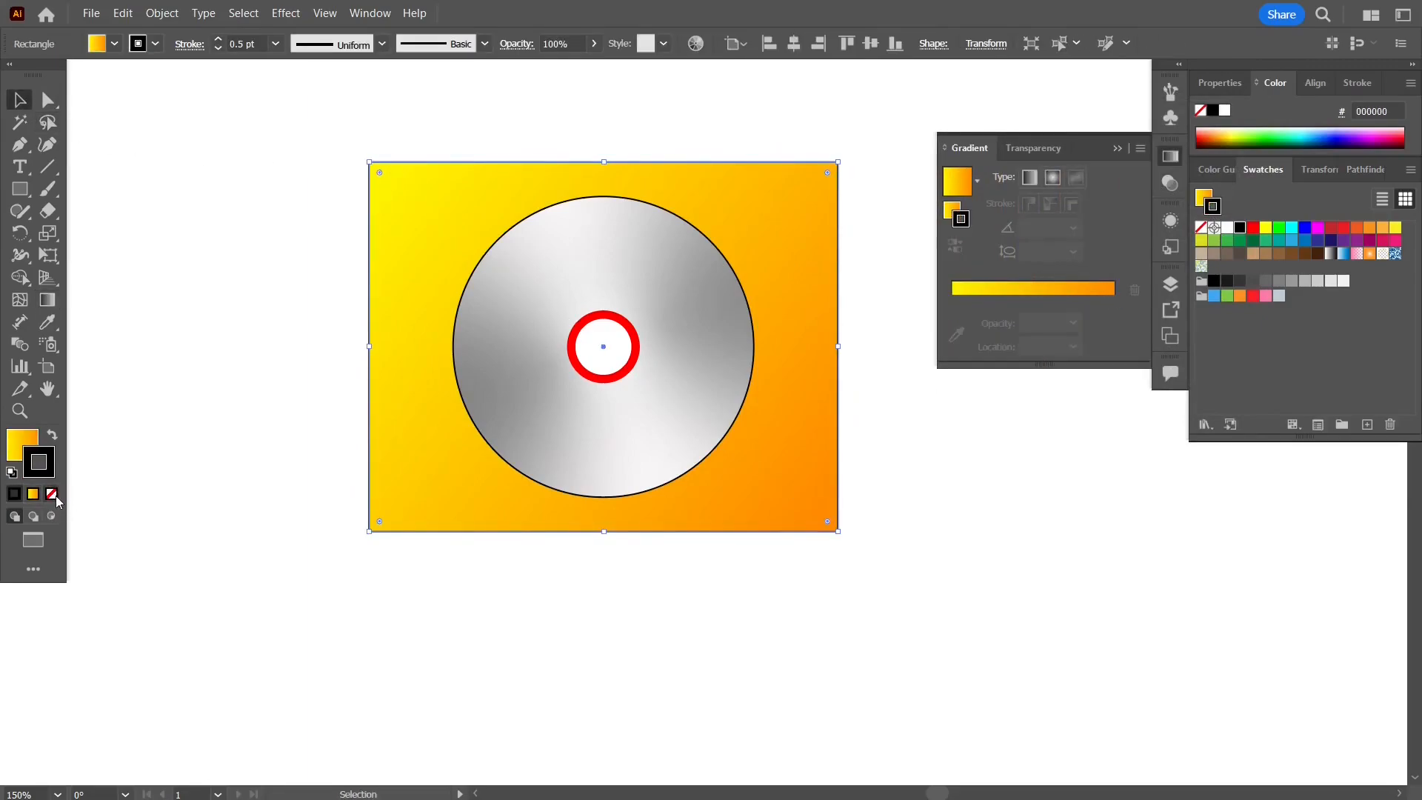
left_click(53, 491)
left_click(161, 310)
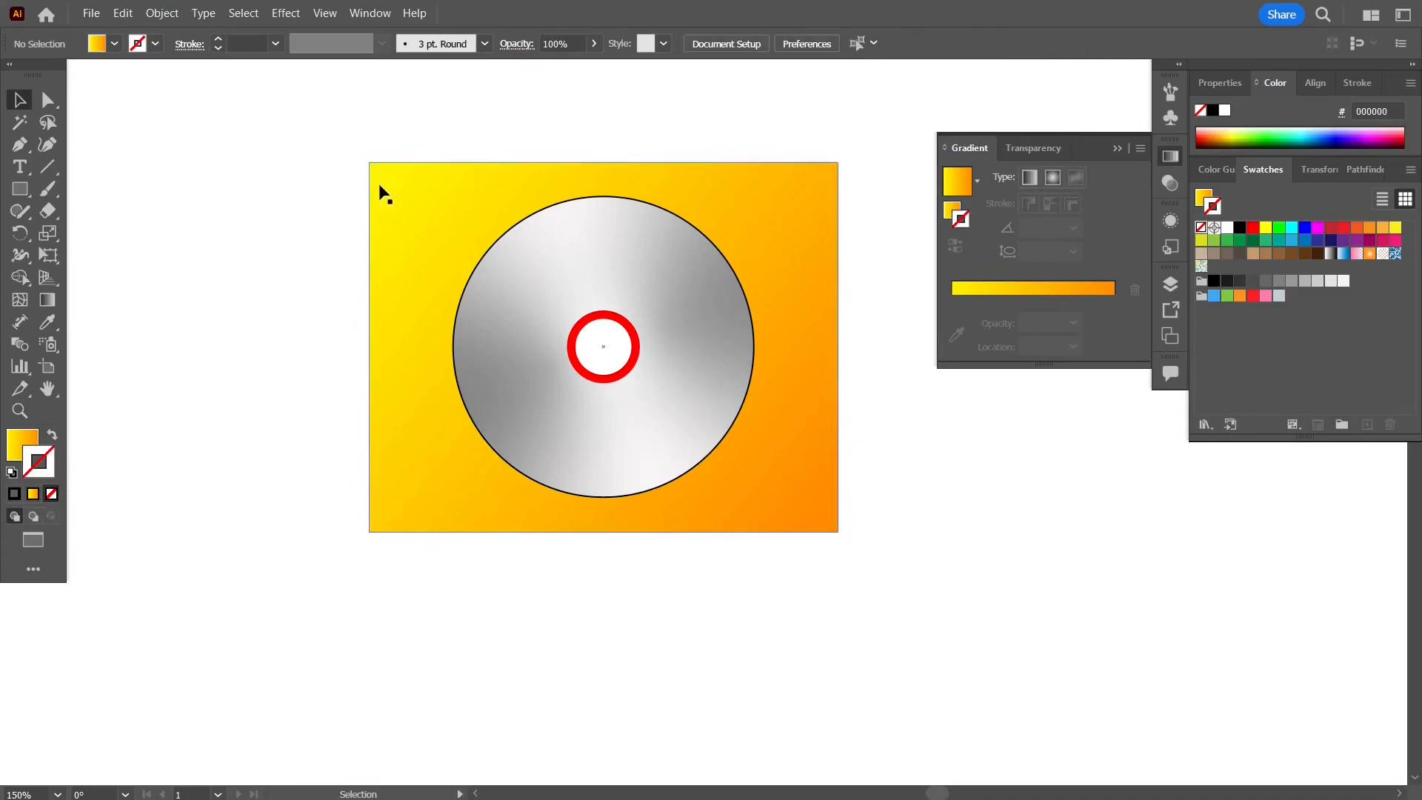
left_click(1118, 149)
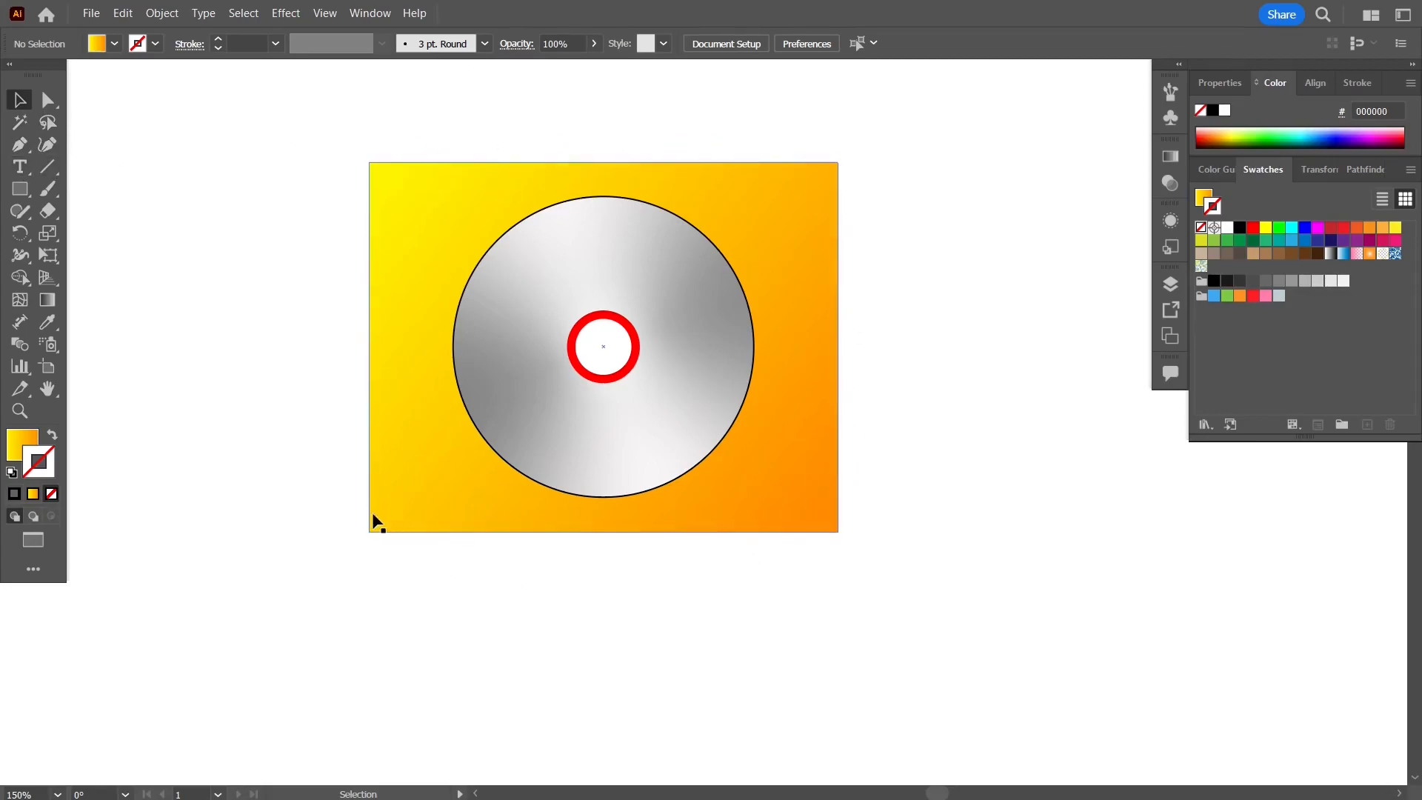
- Bow all four edges of the rectangle slightly outward from their midpoints with the Anchor Point tool
left_click(25, 152)
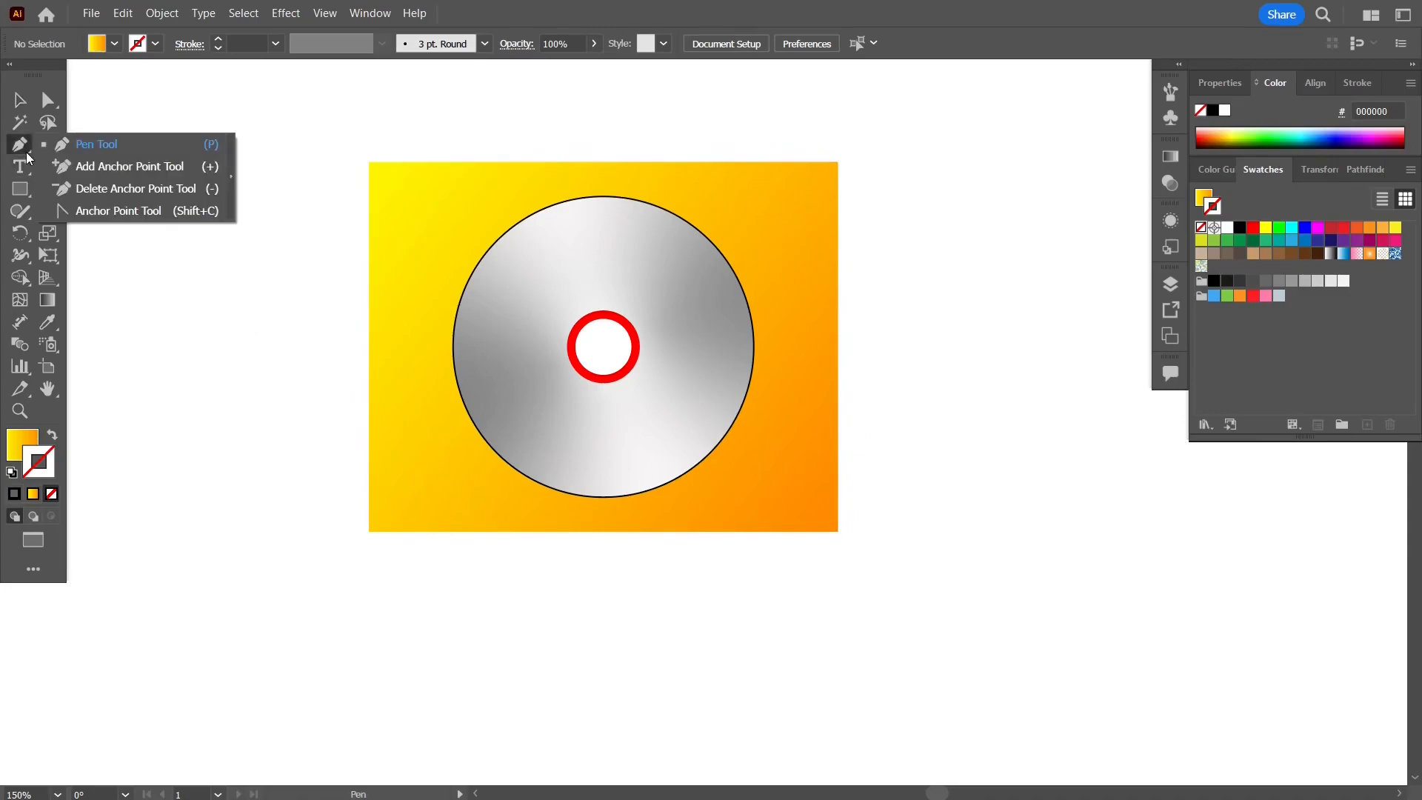
left_click(104, 211)
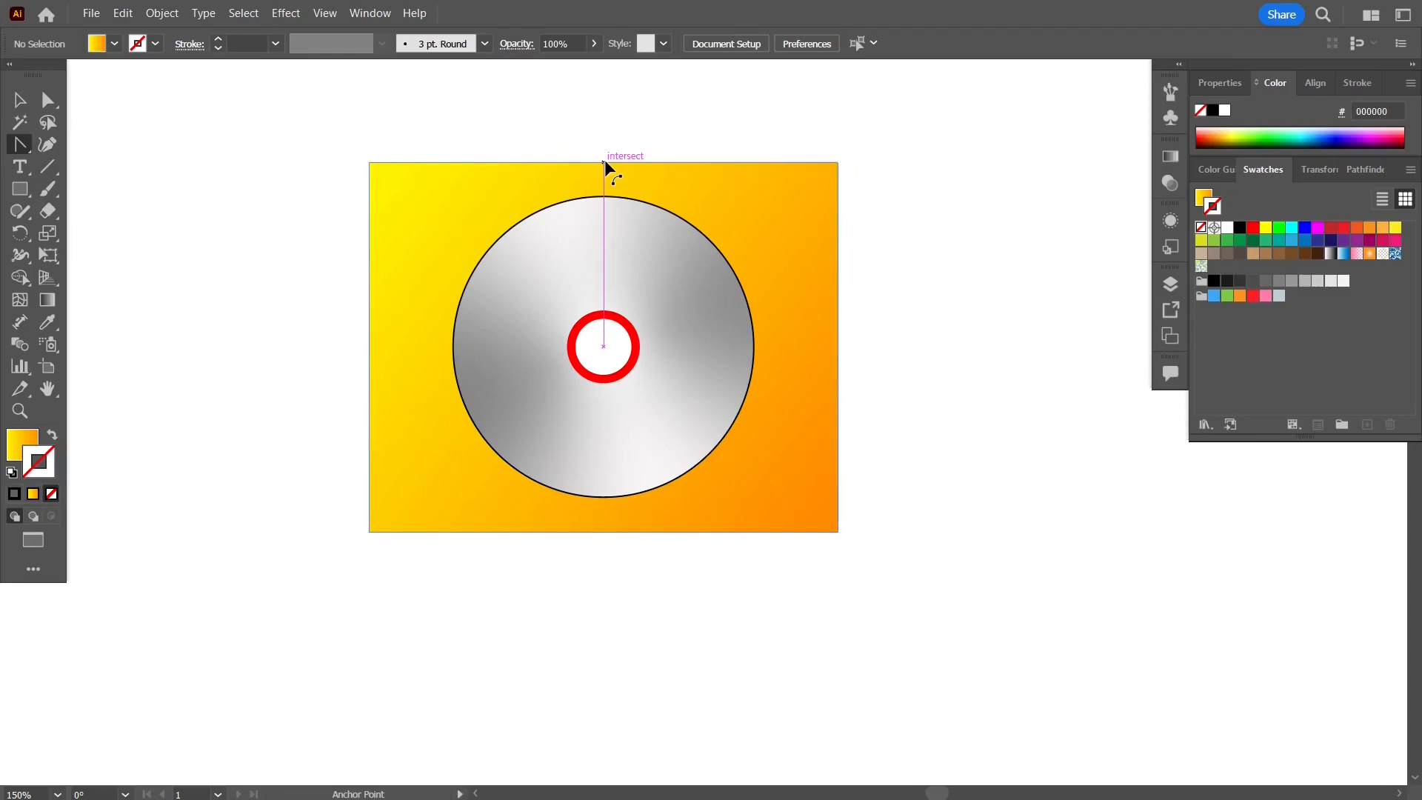
left_click_drag(604, 158, 604, 154)
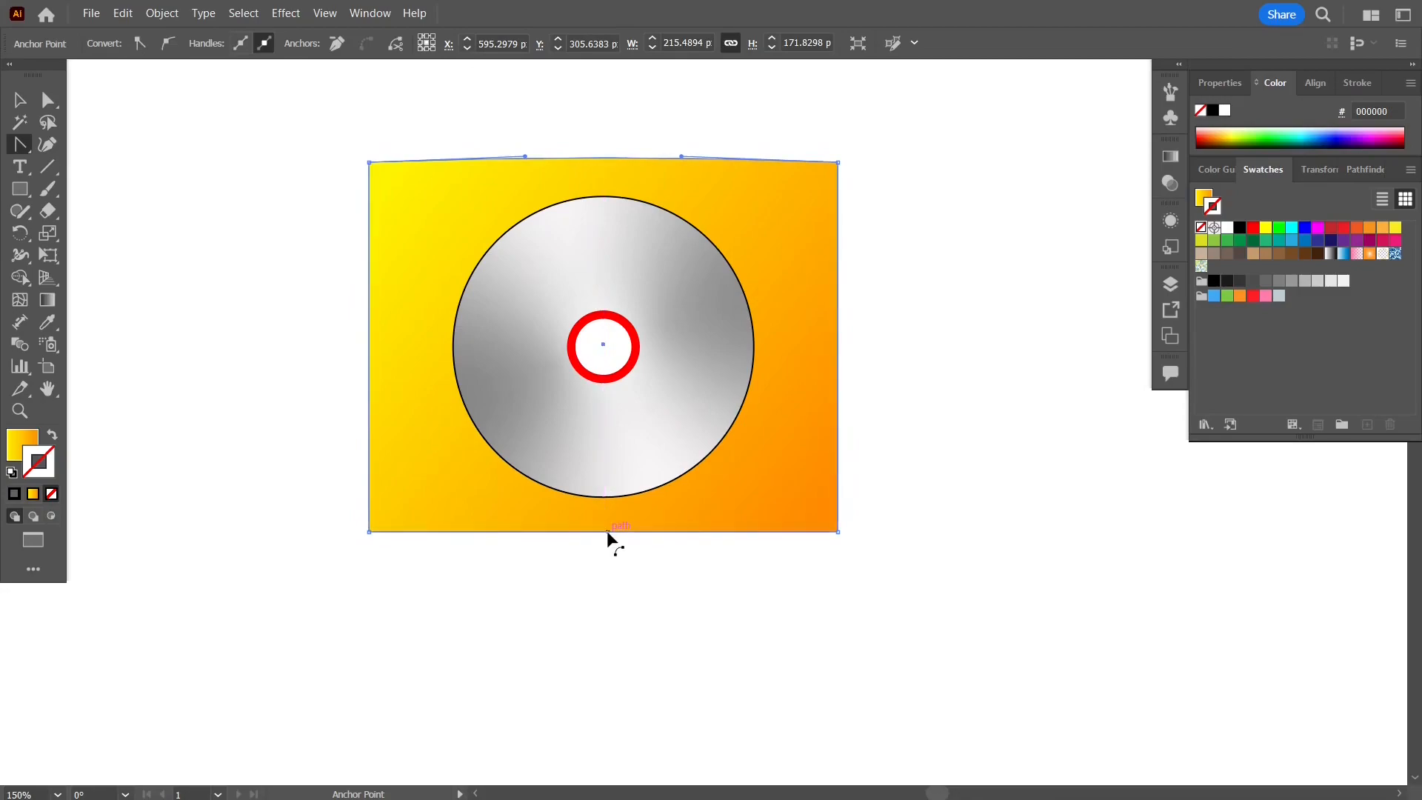
left_click_drag(604, 532, 603, 538)
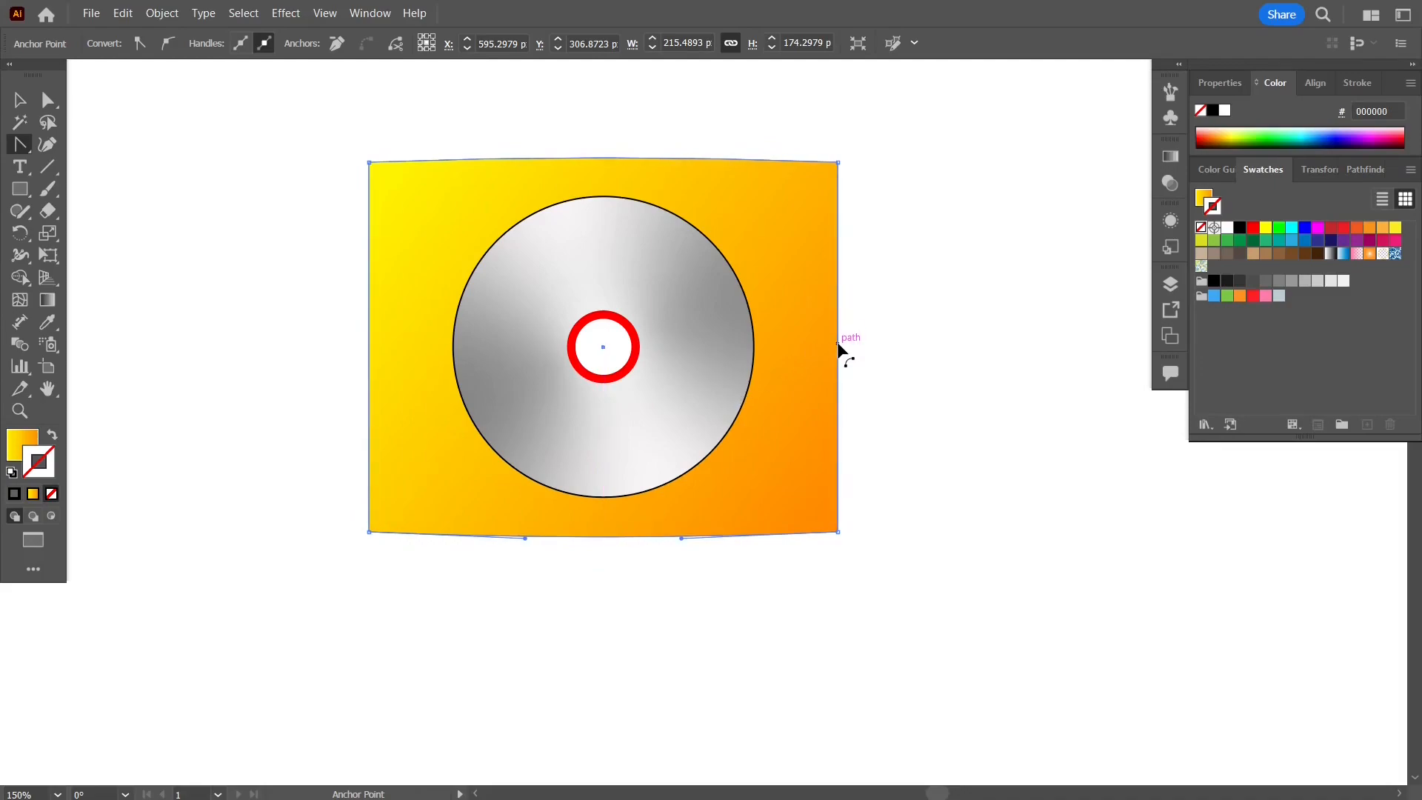
left_click_drag(839, 349, 845, 353)
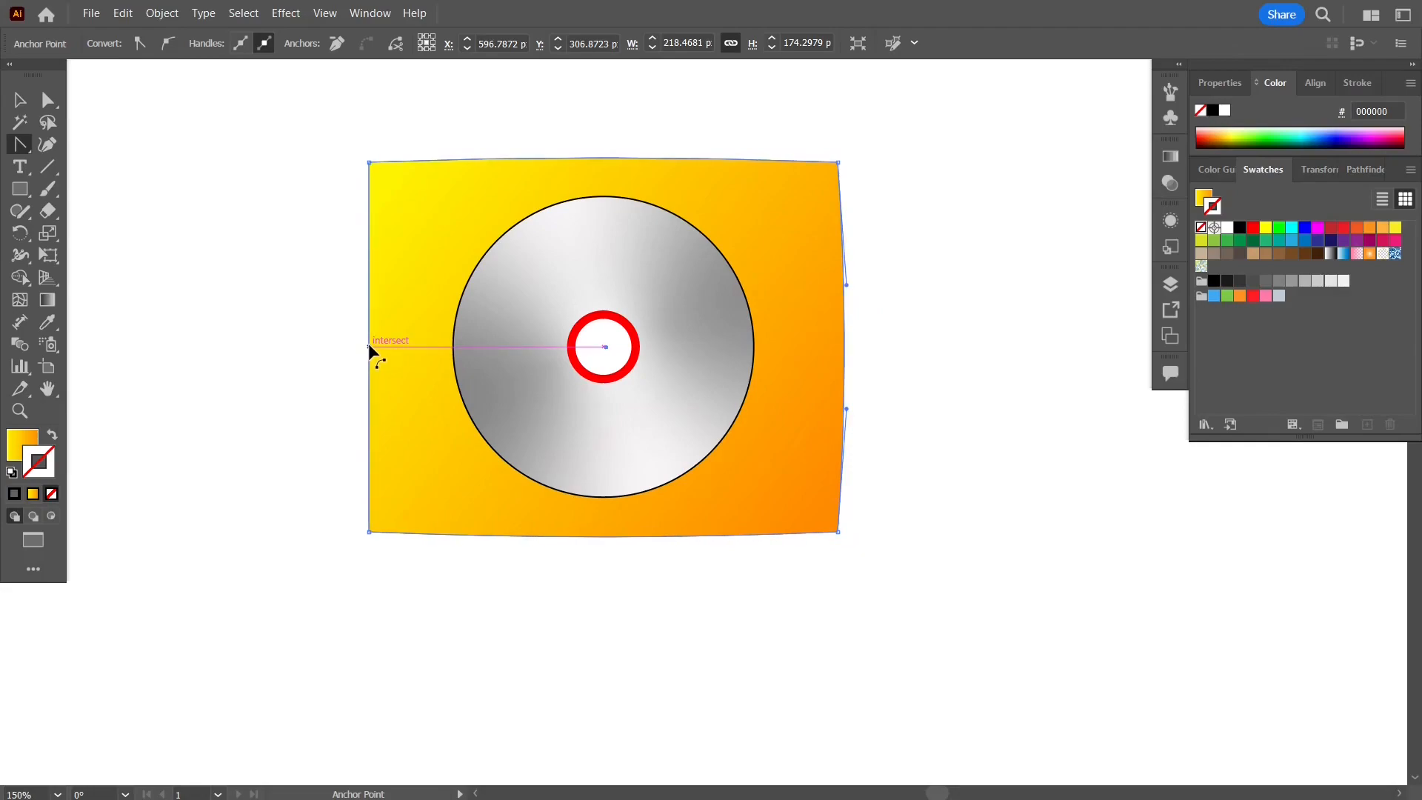
left_click_drag(367, 343, 363, 344)
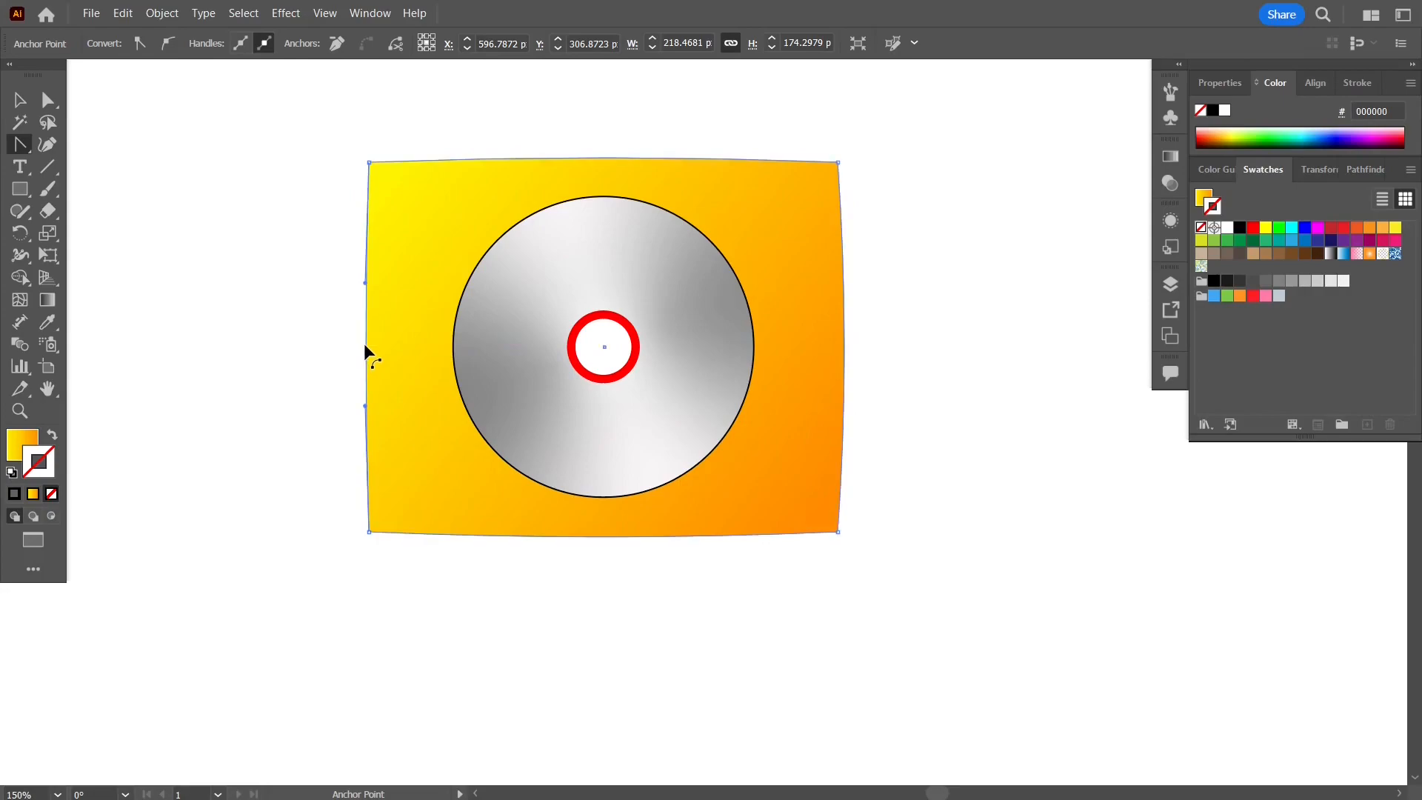
- Round all four corners of the bowed rectangle to a radius of about 15.5 px and deselect it
left_click(49, 102)
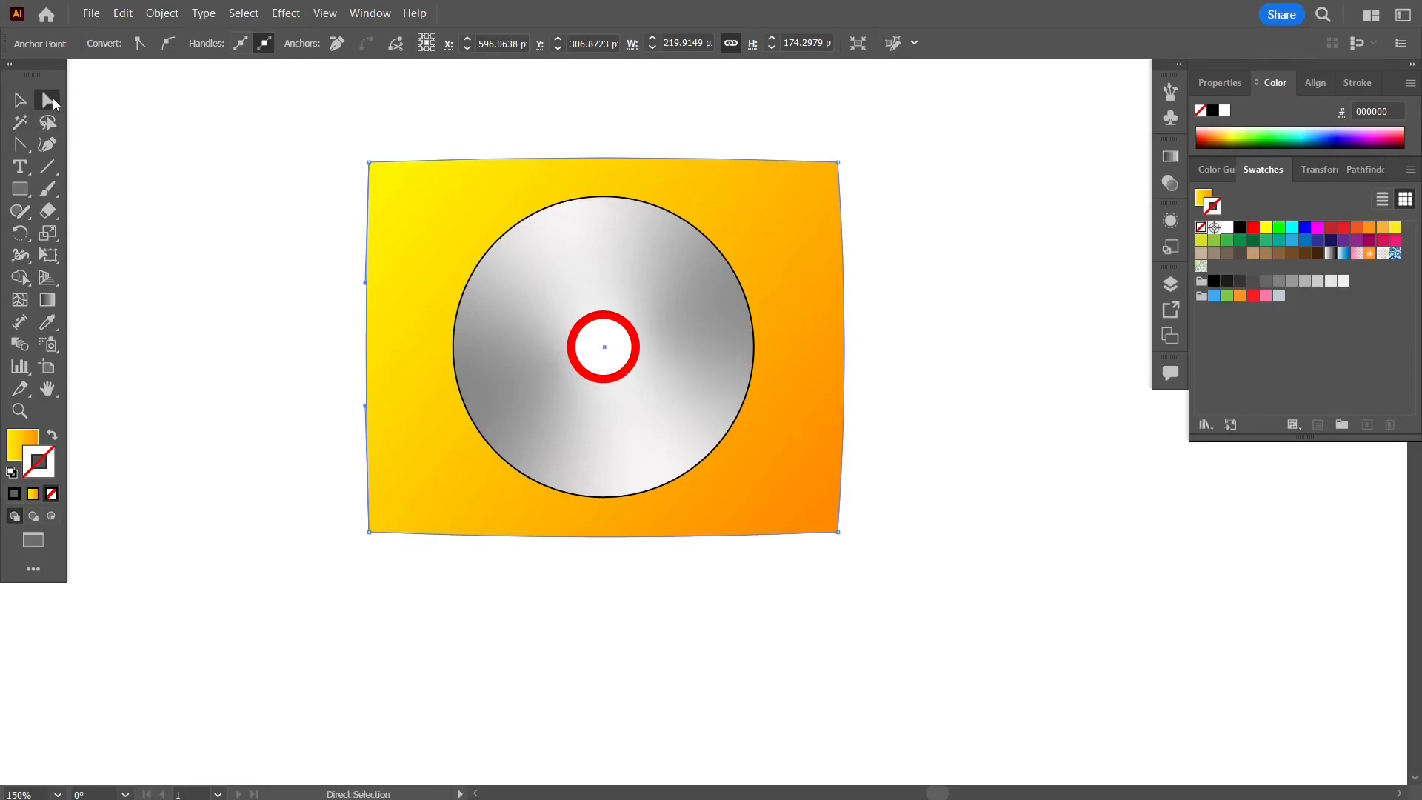
left_click(416, 206)
left_click_drag(380, 174, 402, 195)
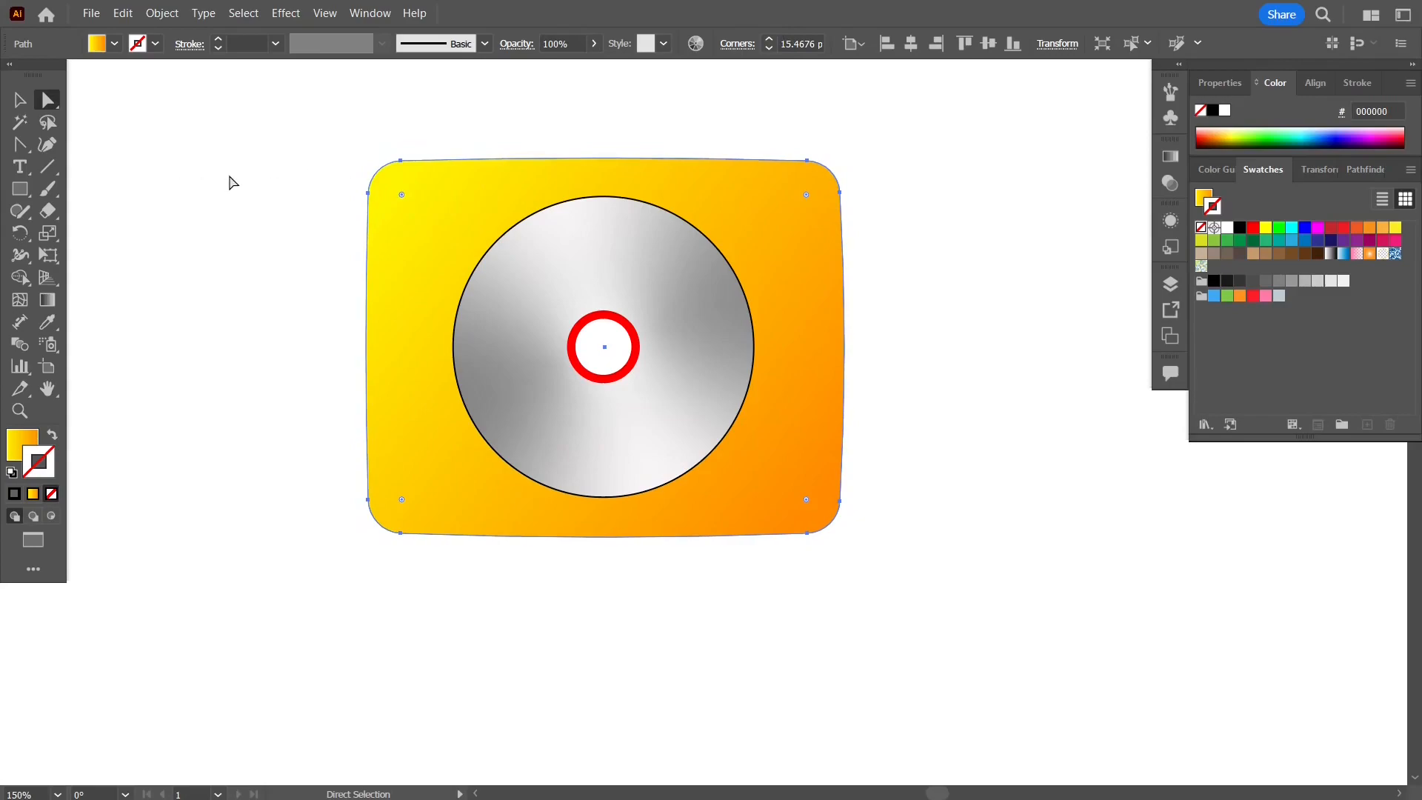
left_click(231, 183)
- Scale the rounded rectangle down proportionally about its centre until it fits closely around the disc, and deselect it
left_click(412, 205)
key("v")
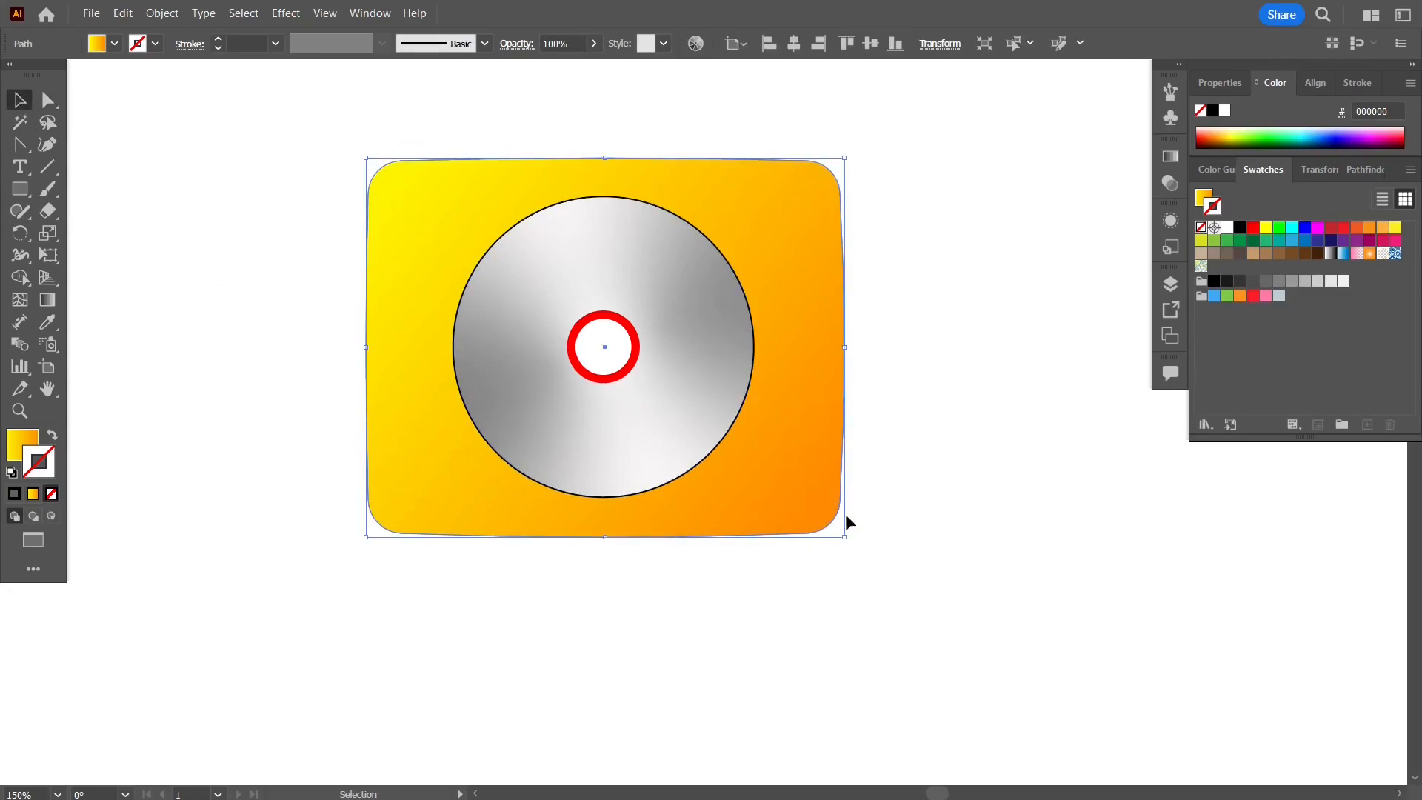
mouse_move(842, 536)
left_mouse_down()
mouse_move(818, 508)
mouse_move(835, 513)
left_mouse_up()
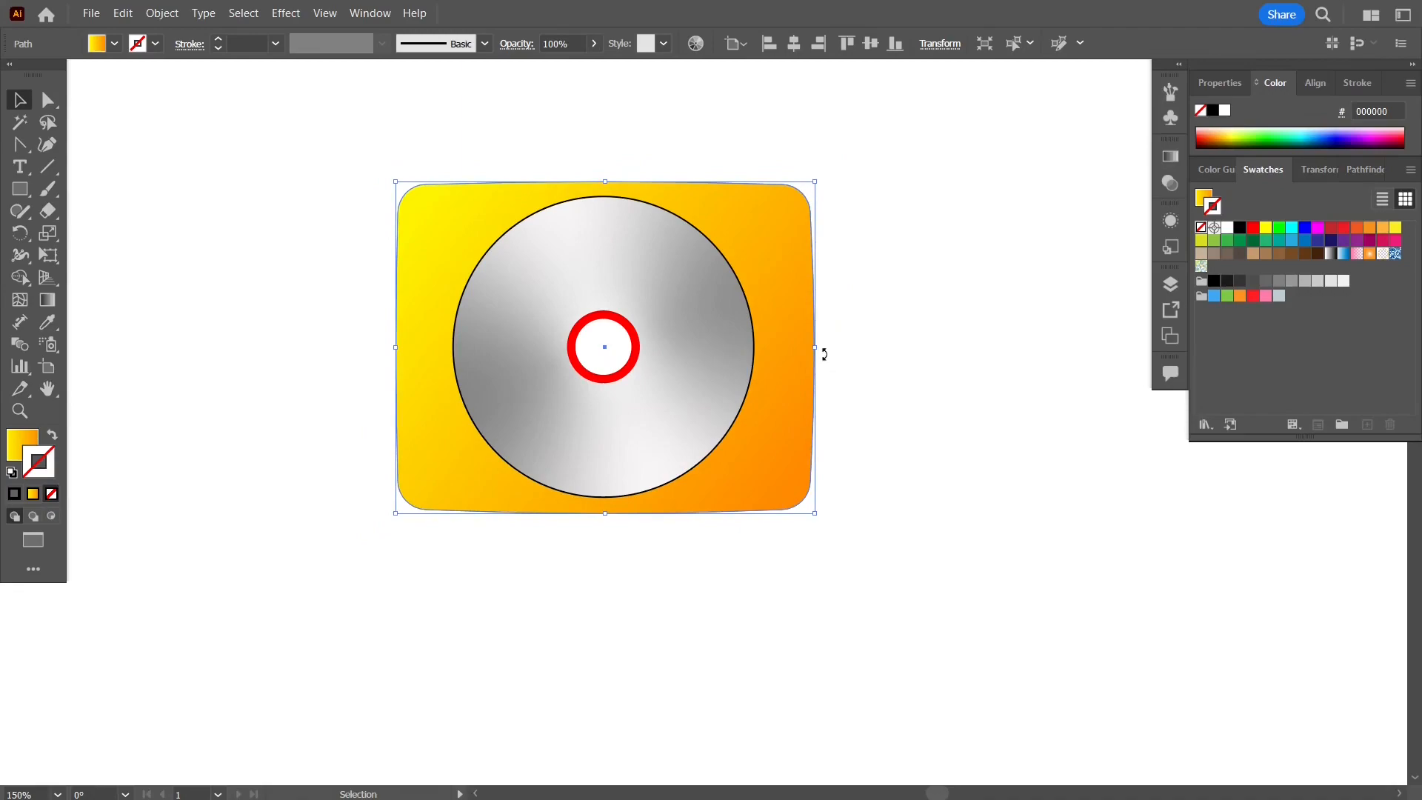
left_click(901, 356)
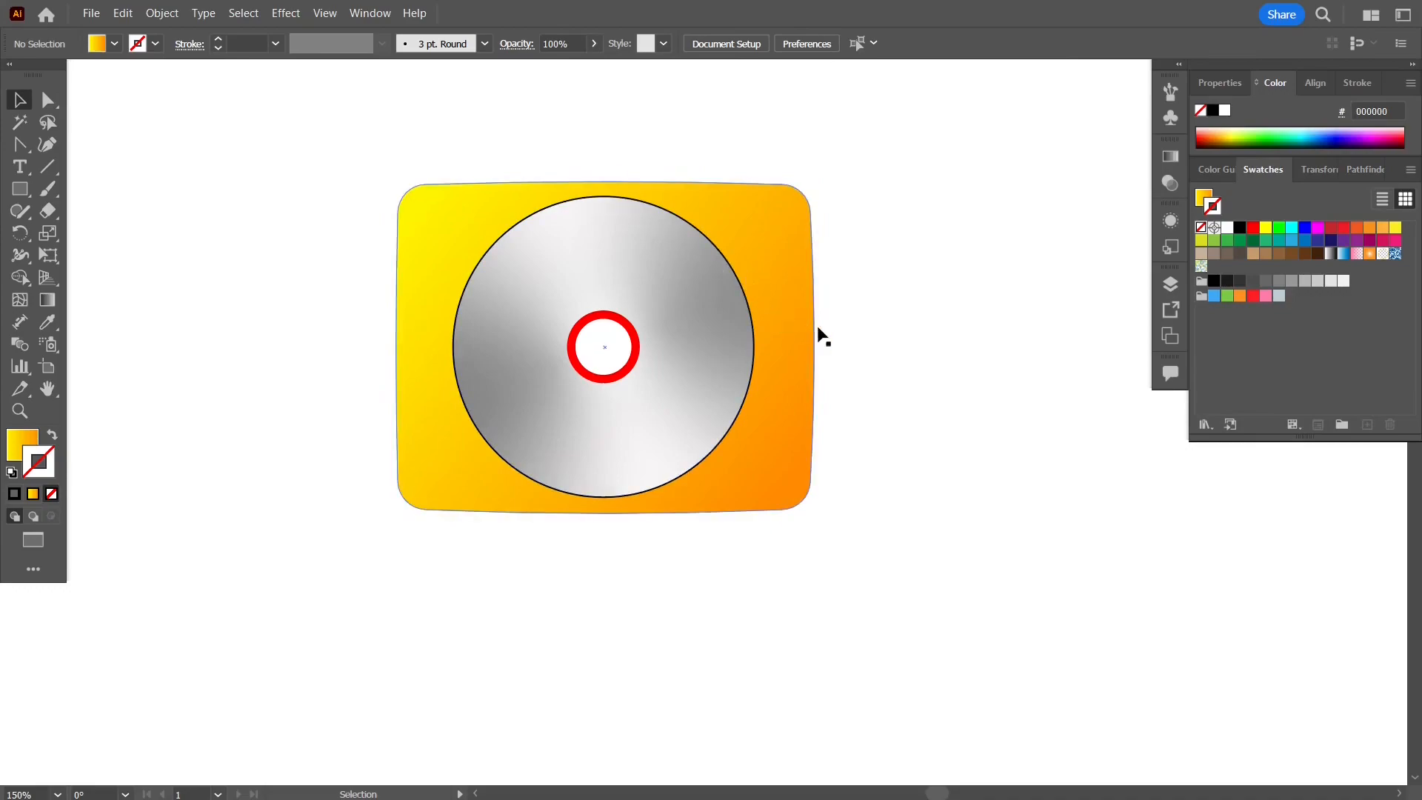
left_click(815, 348)
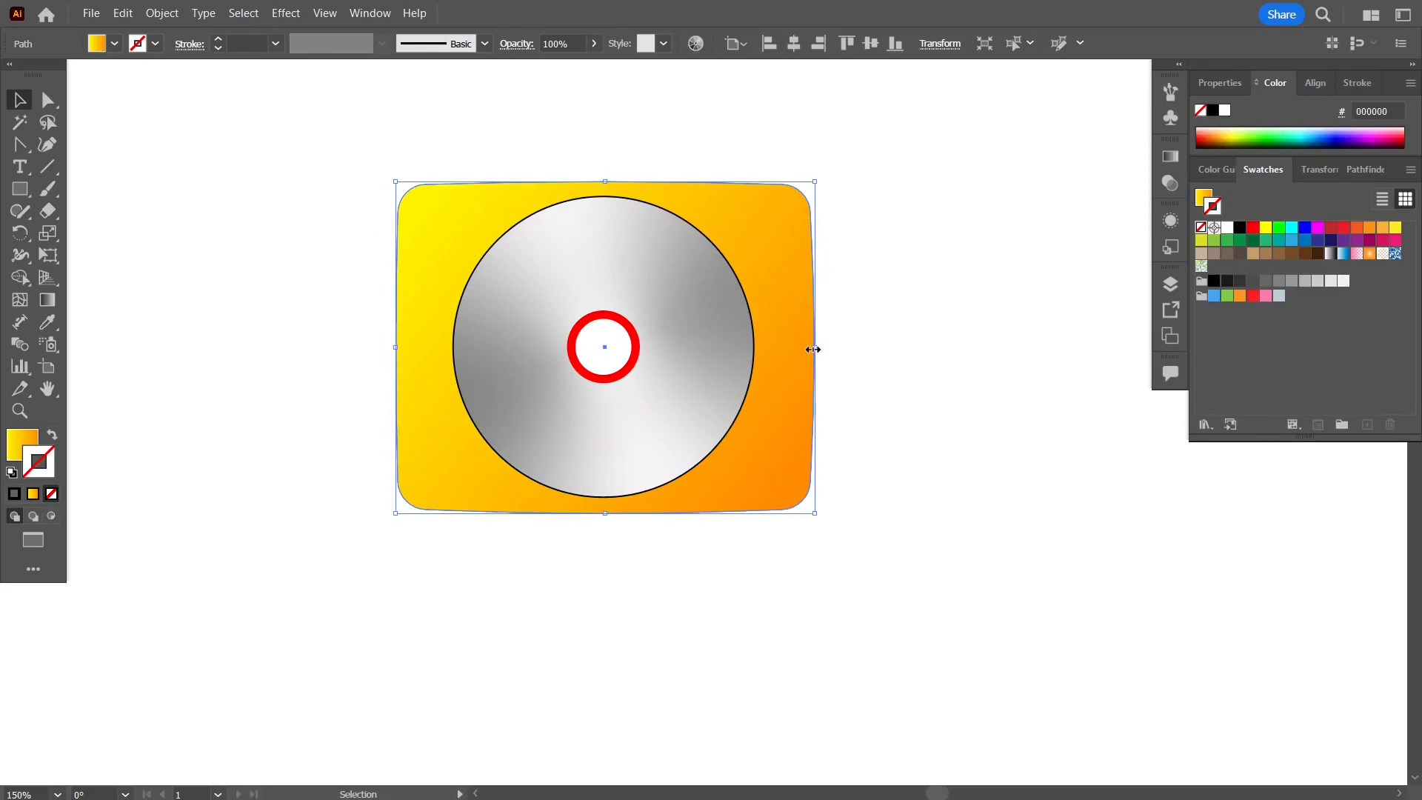
key("Left")
key("Left")
key("Left")
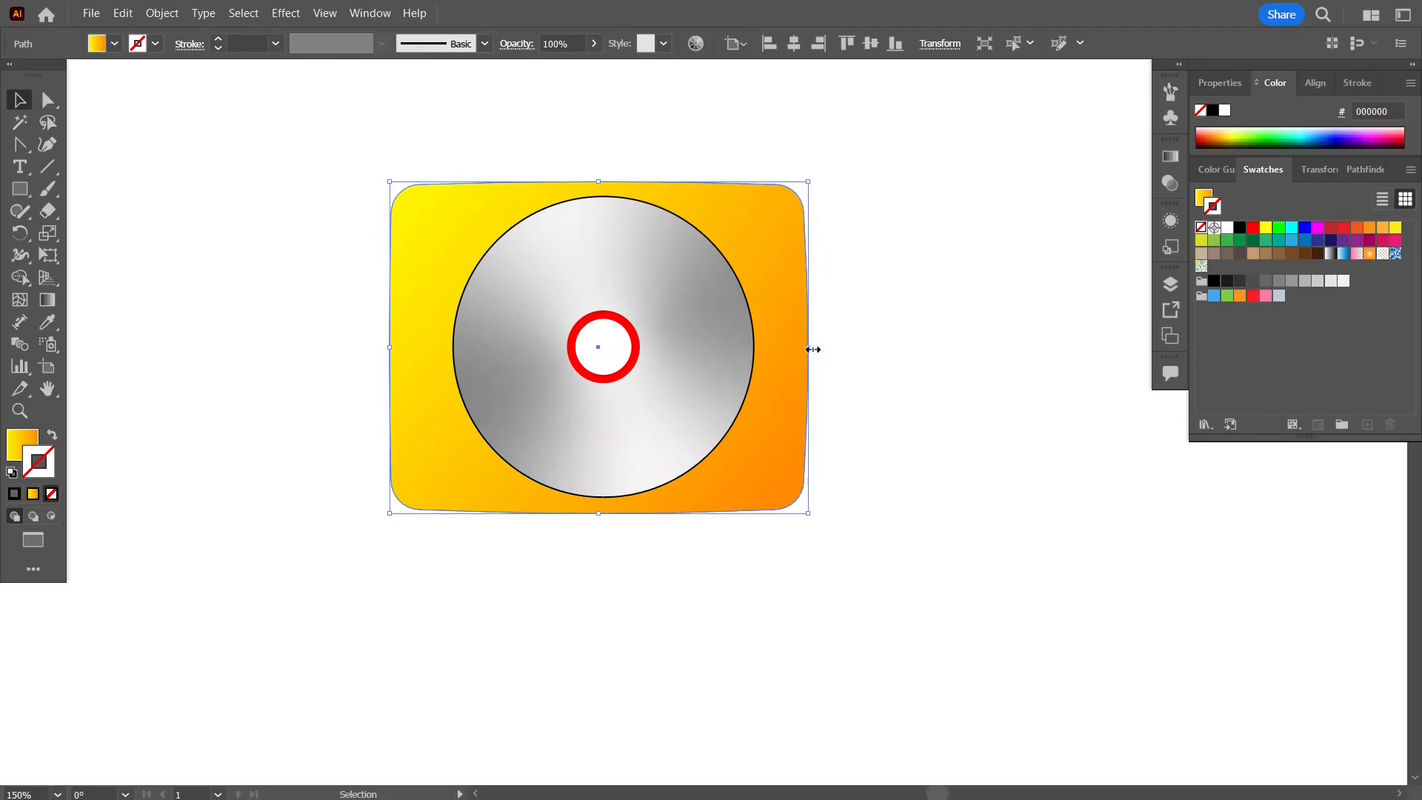
key("ctrl+z")
key("ctrl+z")
key("ctrl+z")
key("ctrl+z")
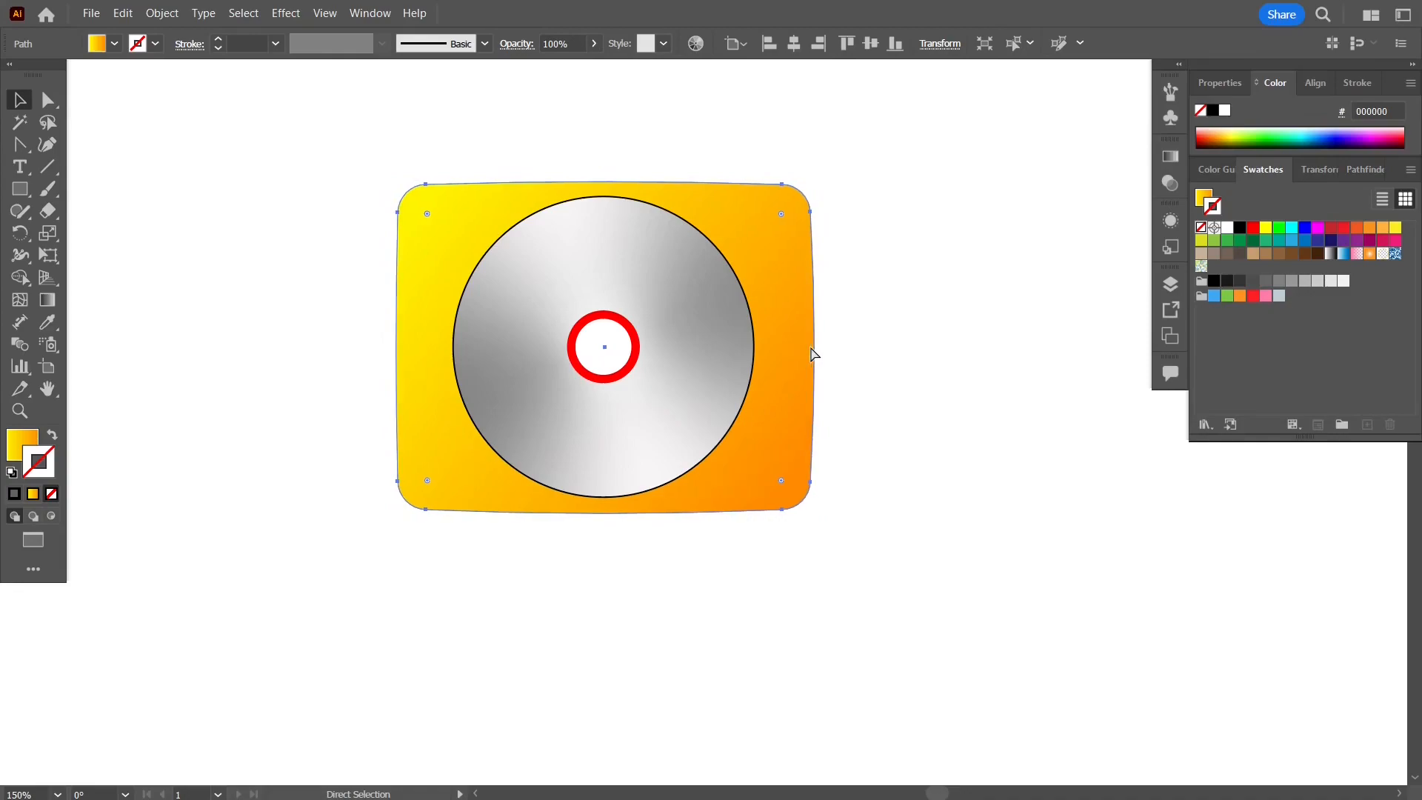
key("ctrl+c")
key("ctrl+f")
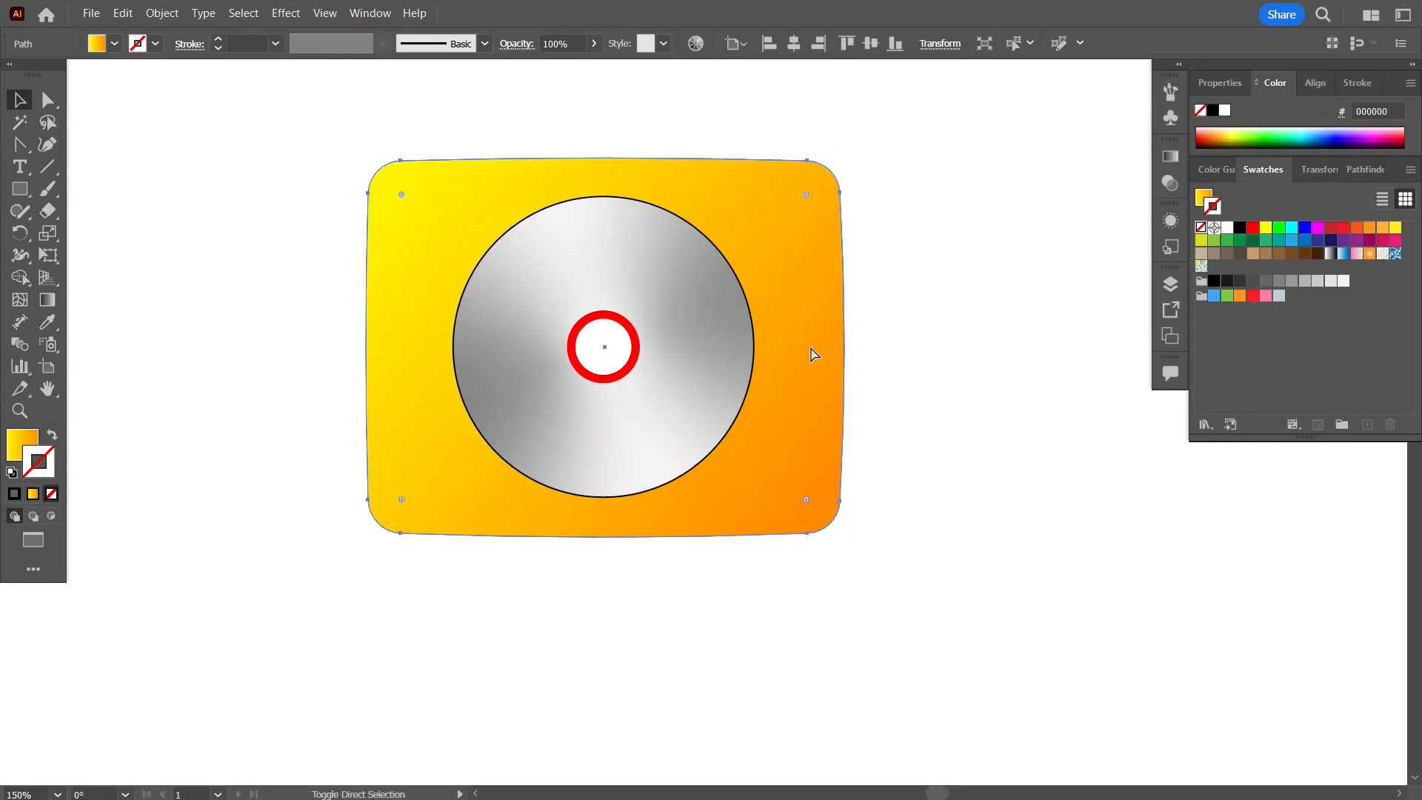
key("ctrl+shift+z")
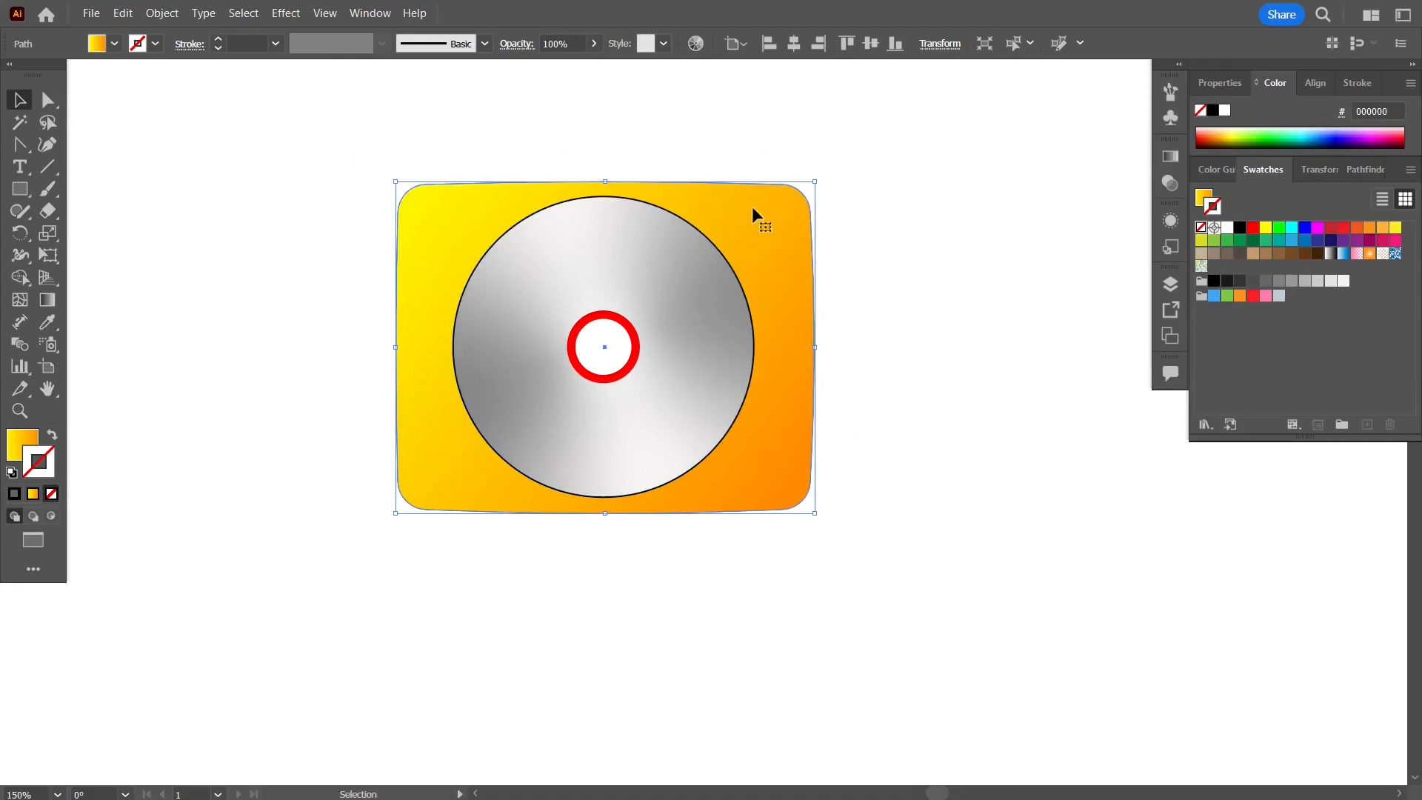
- Narrow the rounded rectangle by nudging only its right-side anchor points inward toward the disc with the Direct Selection tool
left_click(45, 99)
left_click_drag(738, 146, 835, 127)
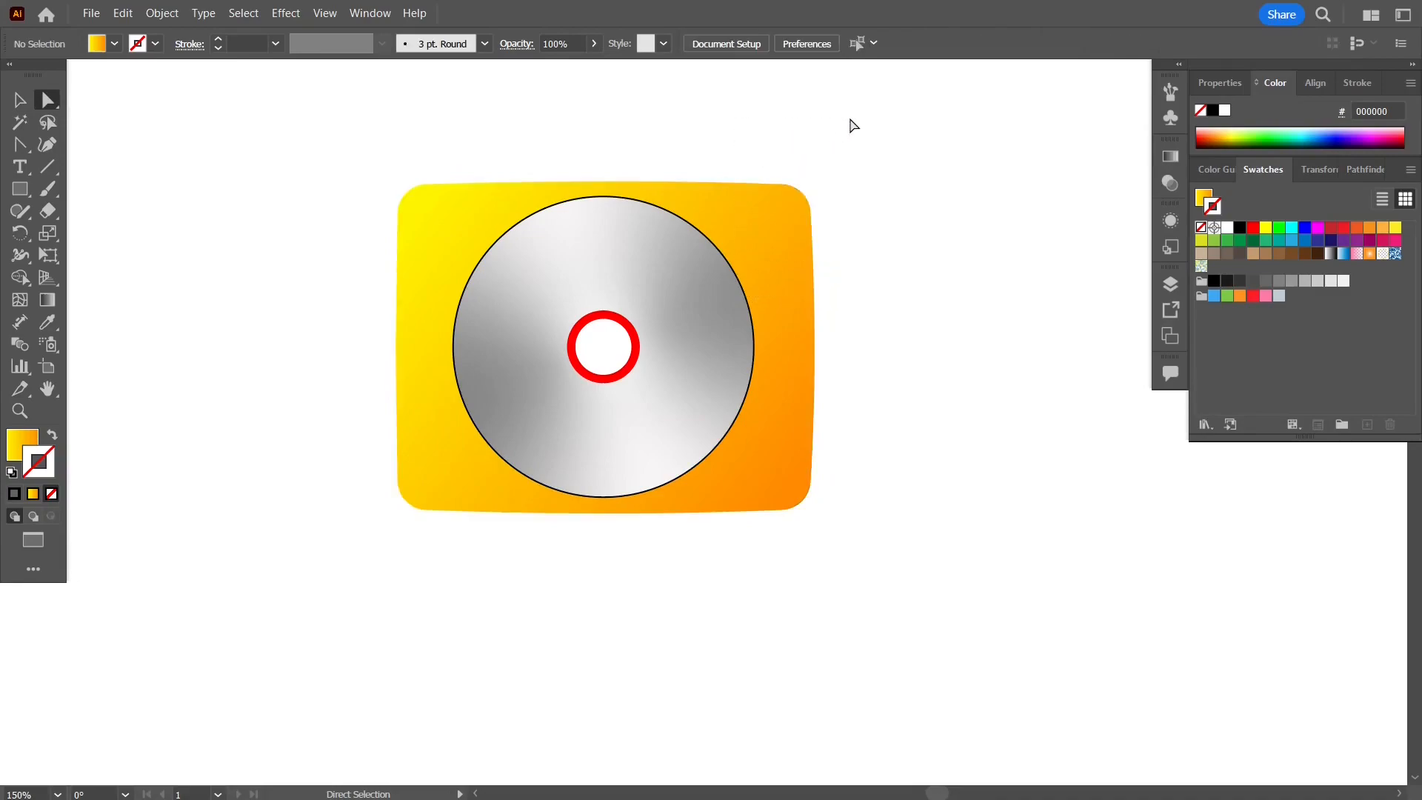
left_click_drag(768, 159, 915, 577)
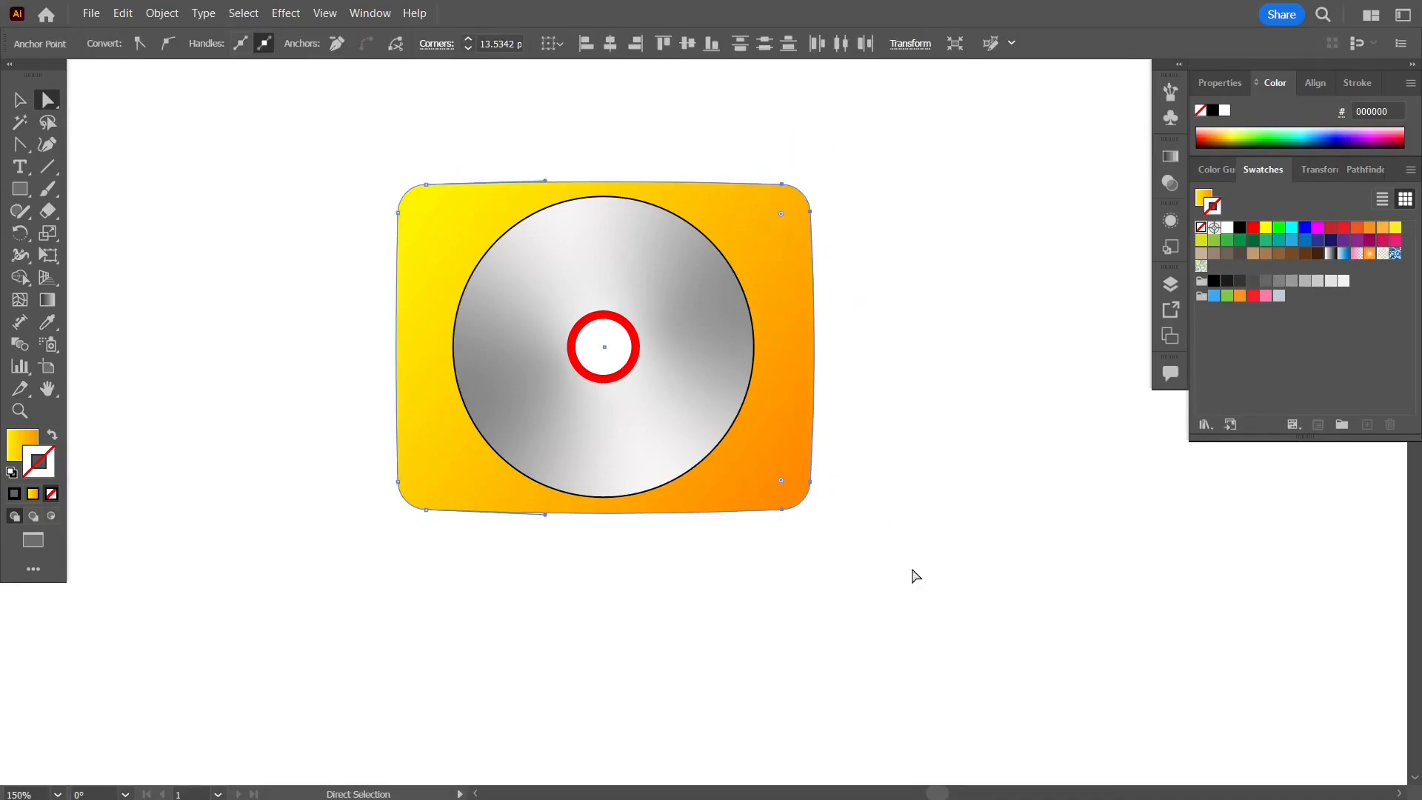
key("Left")
key("Left")
key("Left")
key("Left")
key("Left")
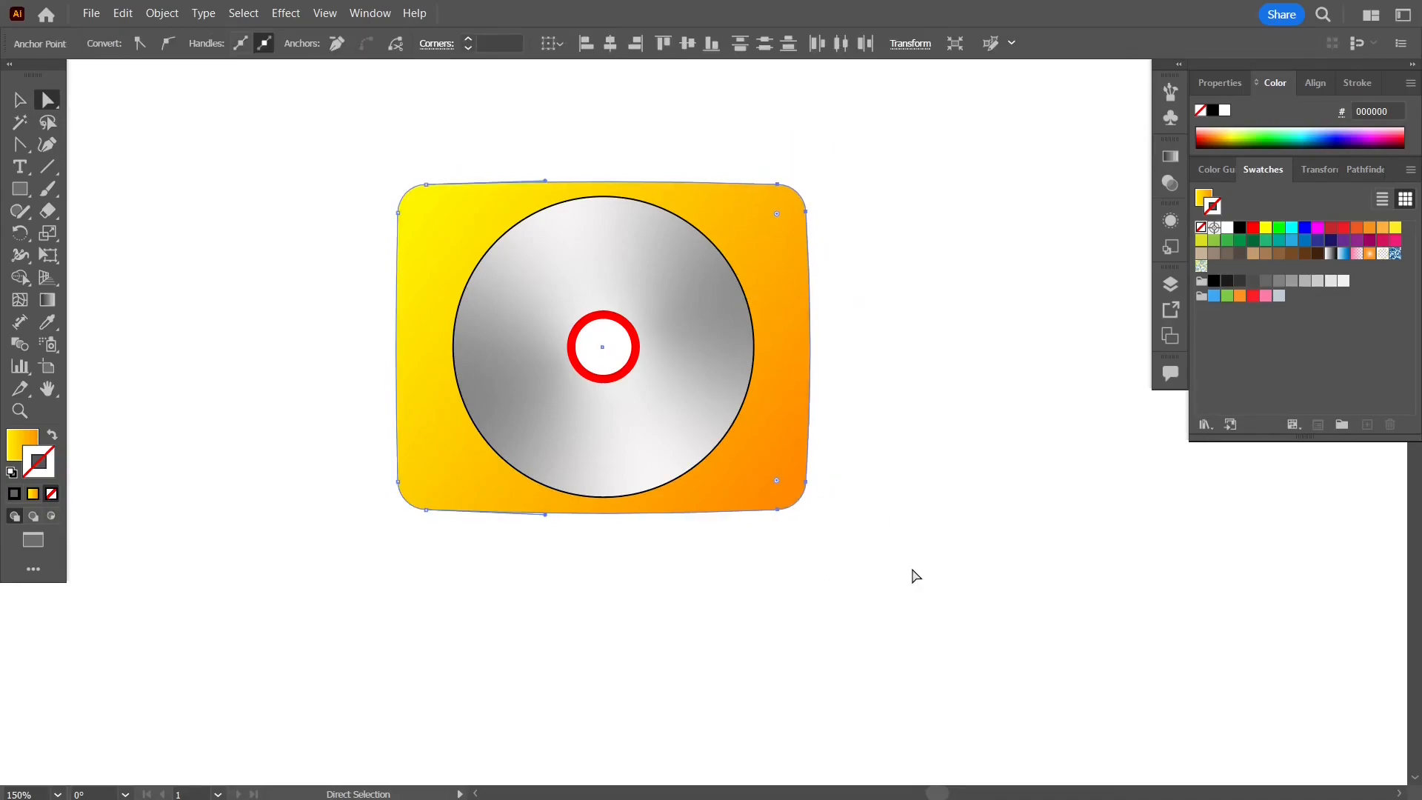
key("Left")
key("Left")
key("Left")
key("Left")
key("Left")
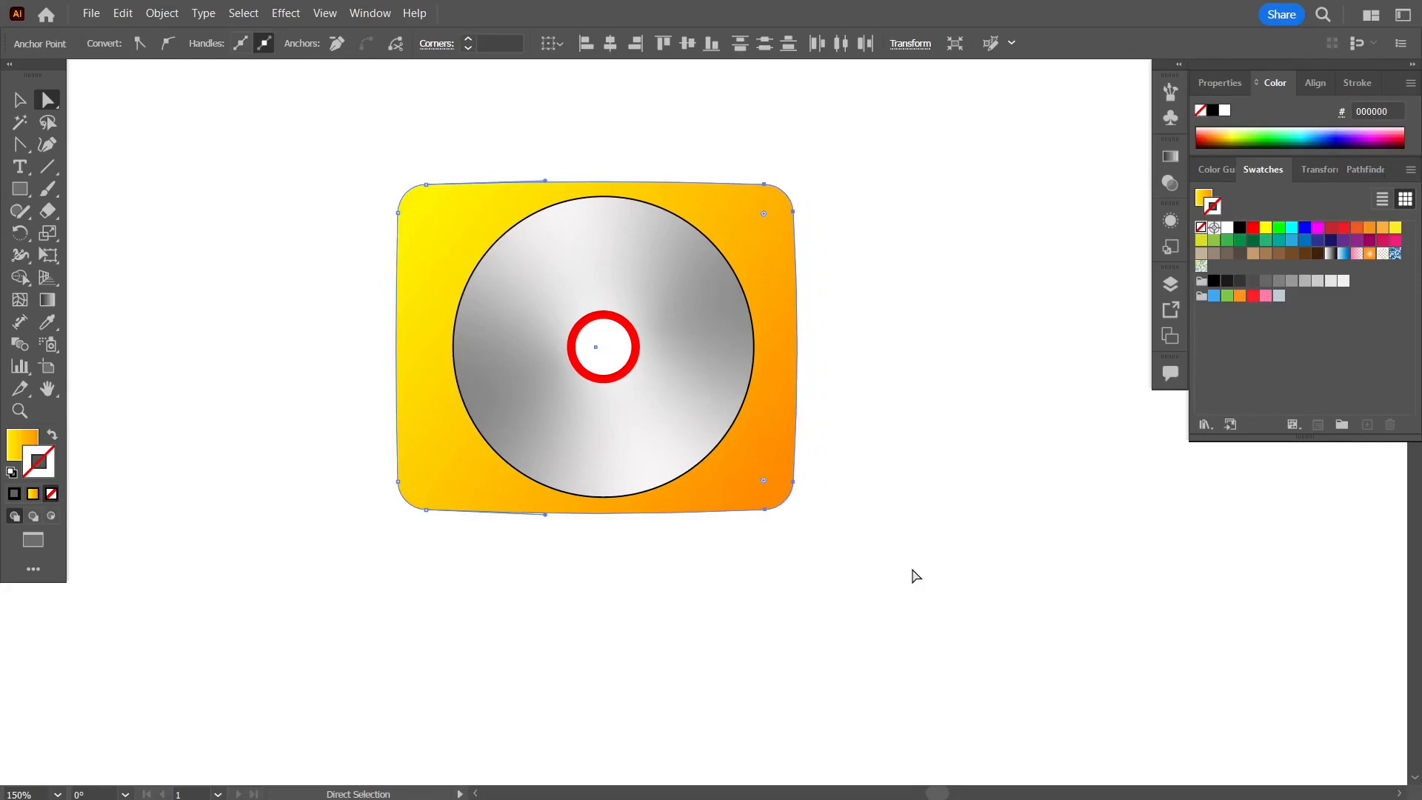
- Nudge the rectangle's left-side anchor points inward until it is about 172 px wide and centred on the disc, and deselect it
left_click_drag(344, 134, 445, 538)
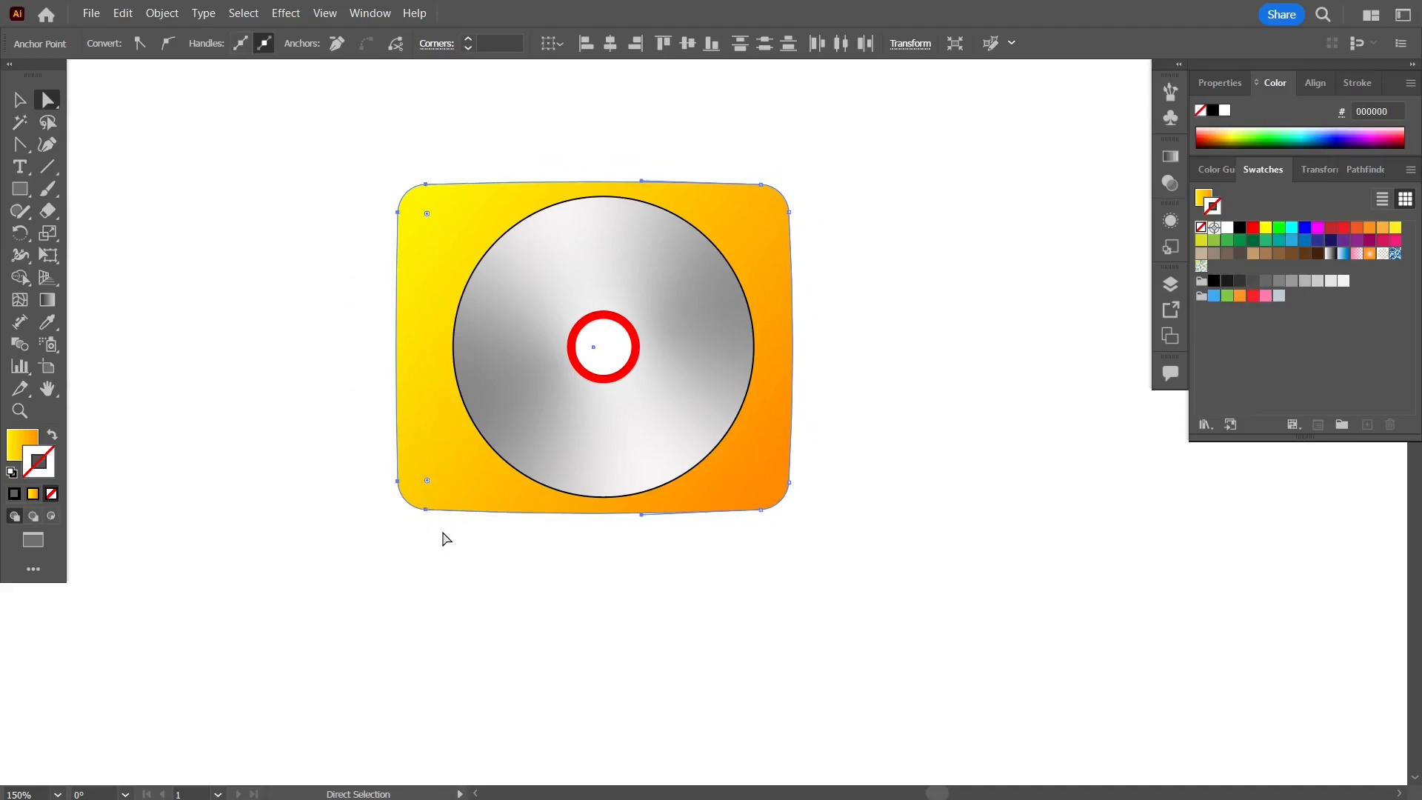
key("Right")
key("Right")
key("Right")
key("Right")
key("Right")
key("Right")
key("Right")
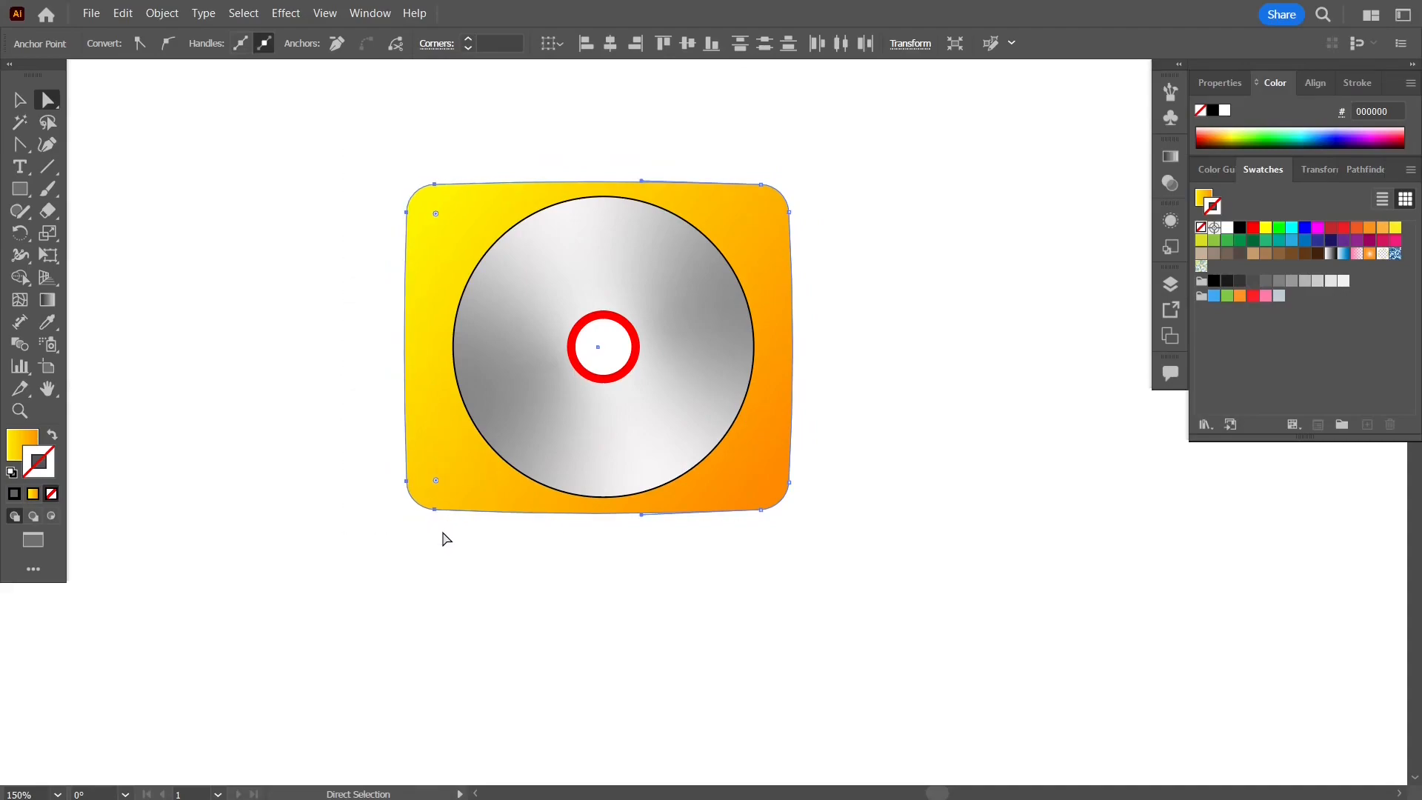
key("Right")
key("Right")
key("Right")
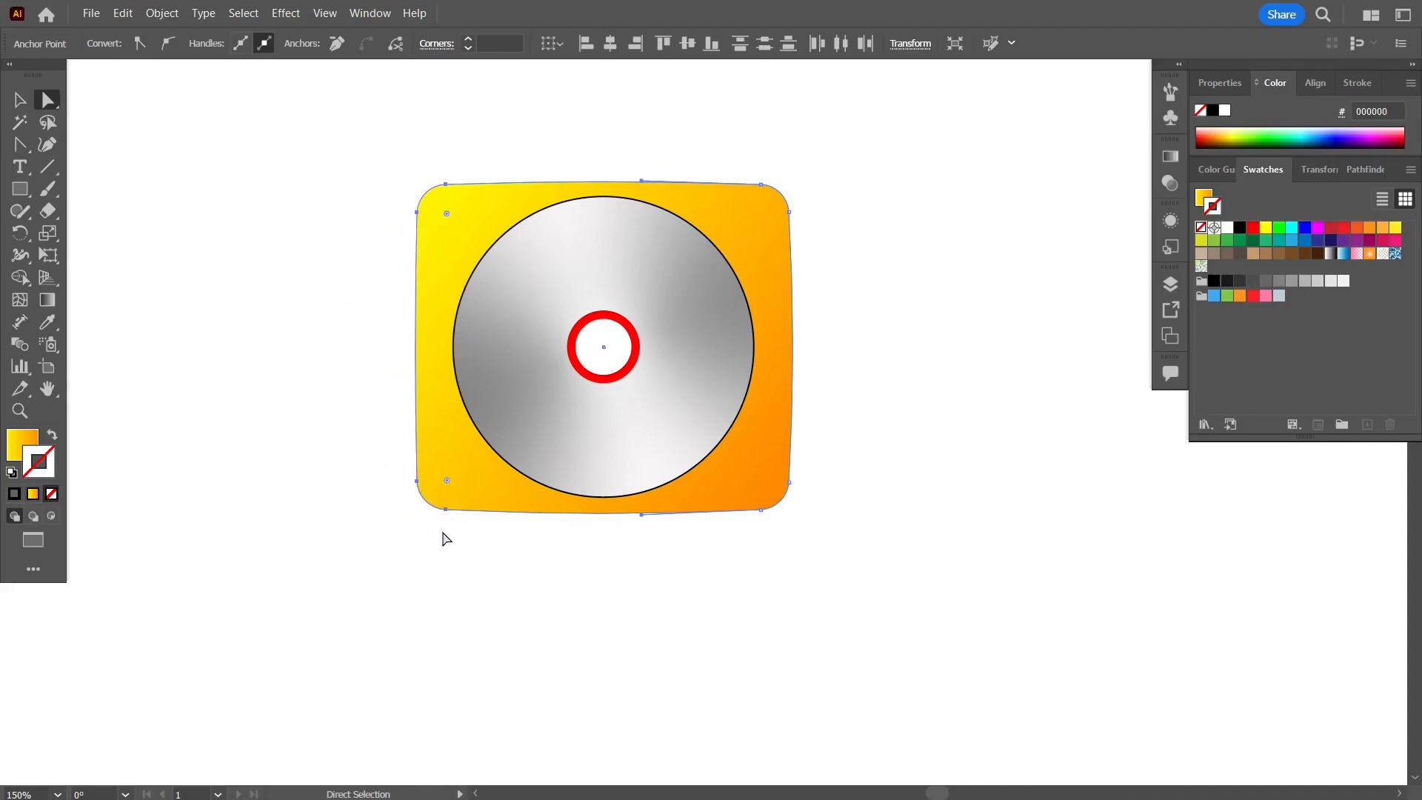
key("v")
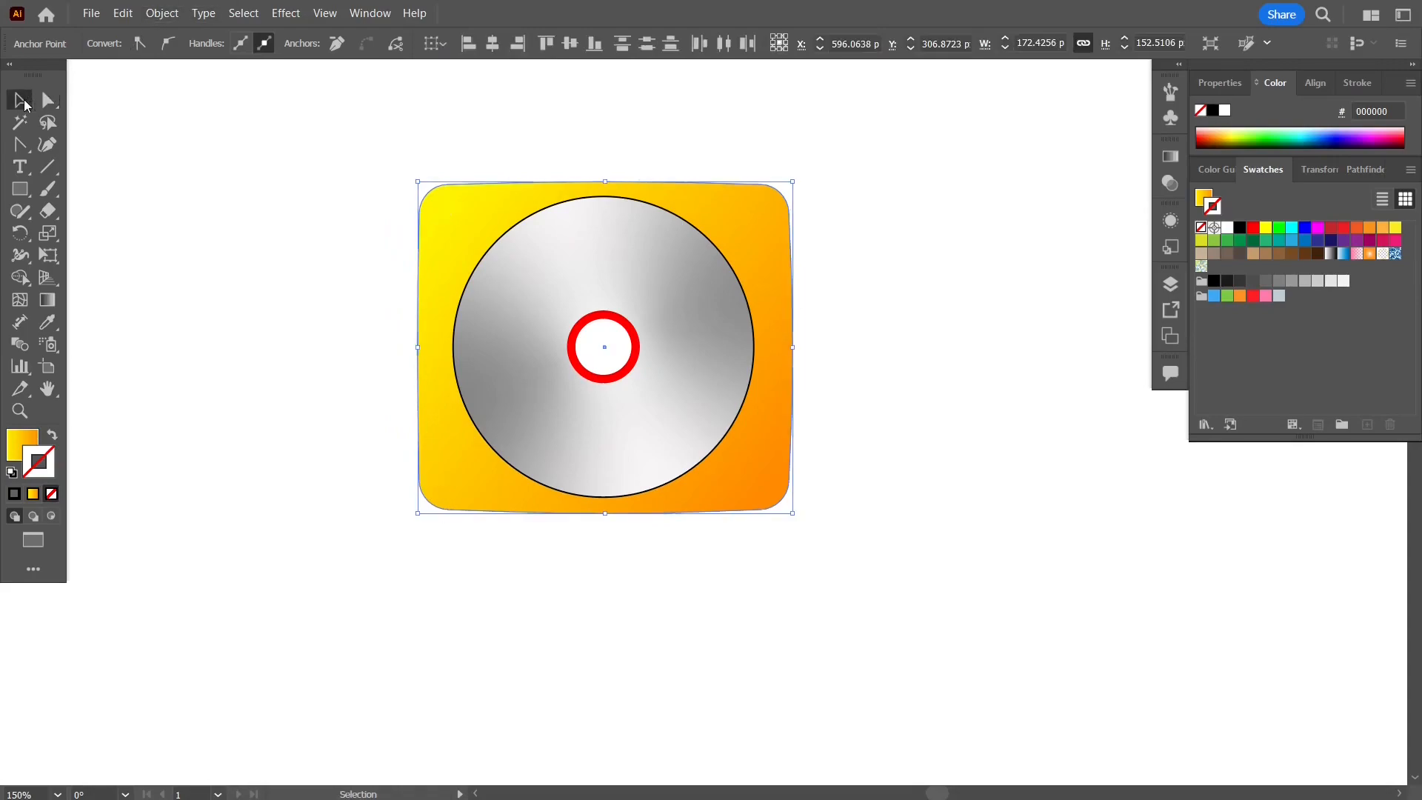
left_click(232, 261)
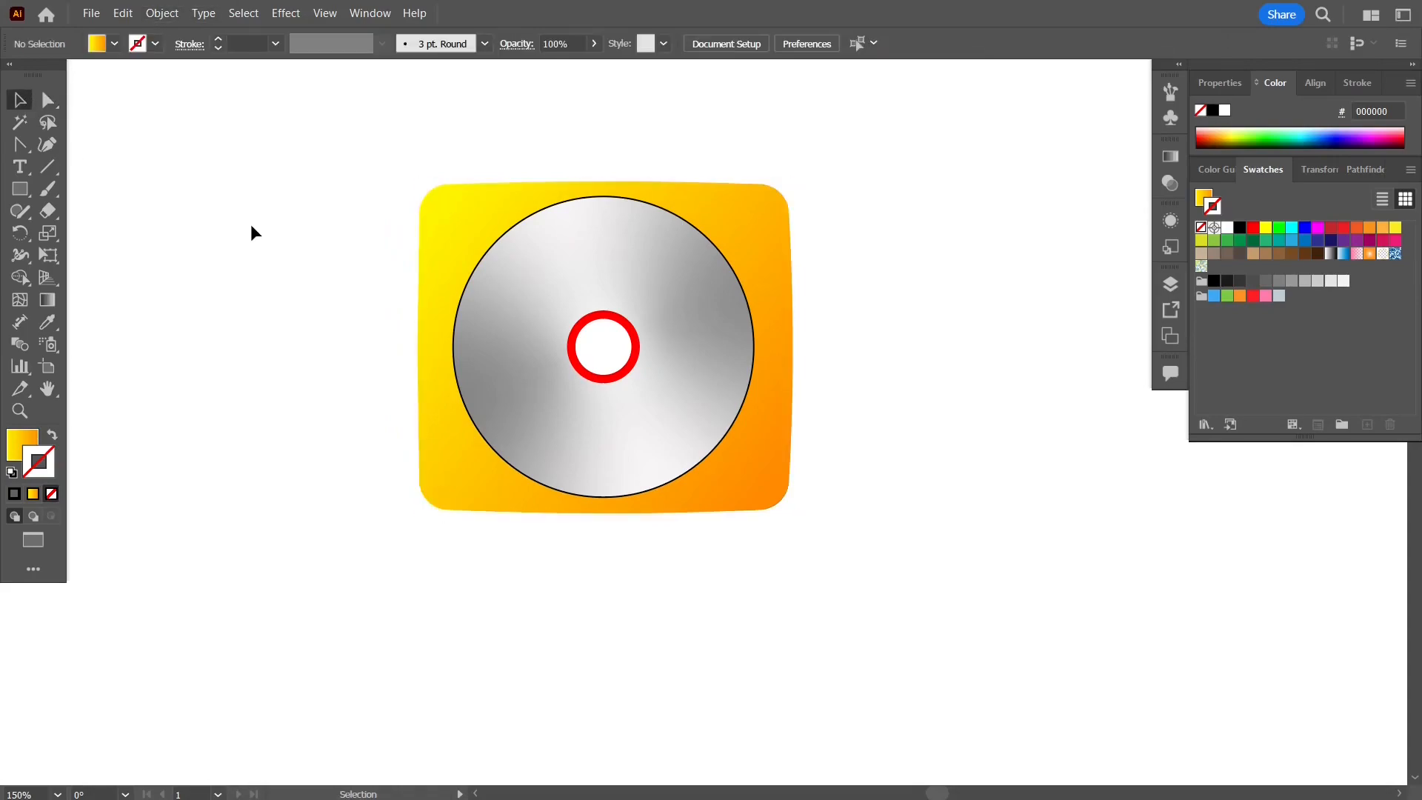